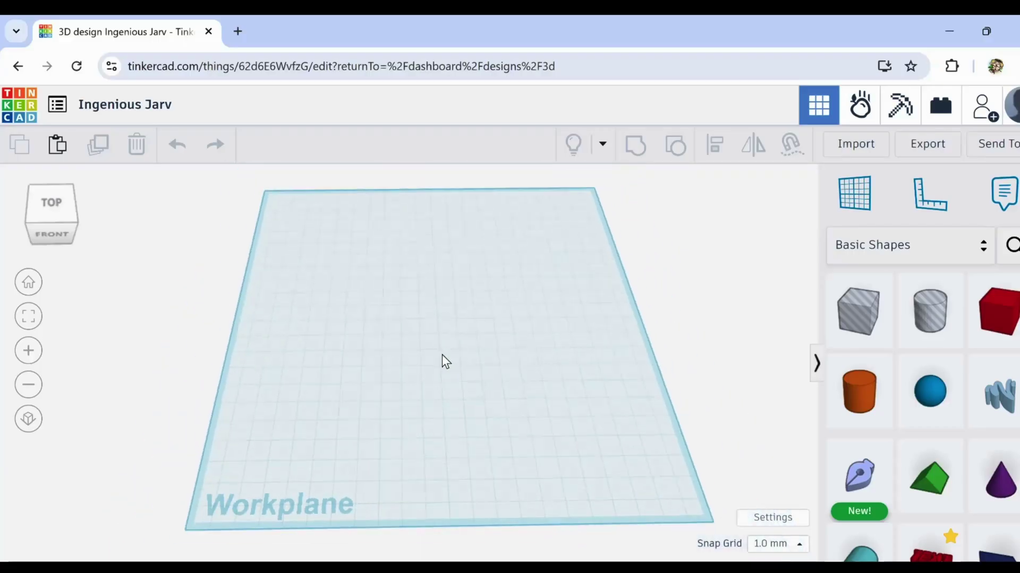
scroll(442, 362, "up", 3)
scroll(443, 361, "down", 4)
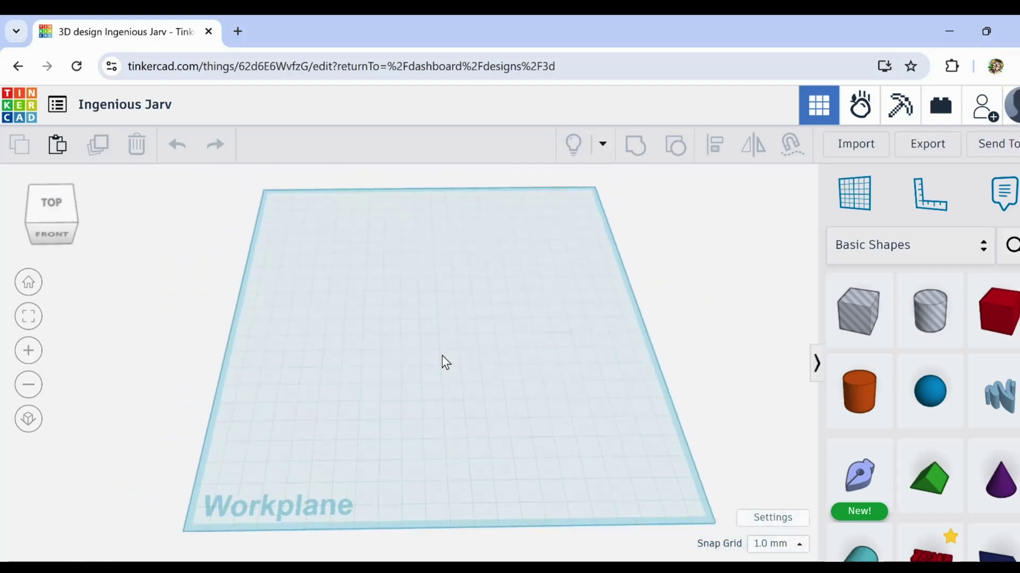
scroll(442, 361, "down", 2)
scroll(435, 371, "up", 1)
scroll(436, 371, "up", 2)
scroll(405, 344, "up", 3)
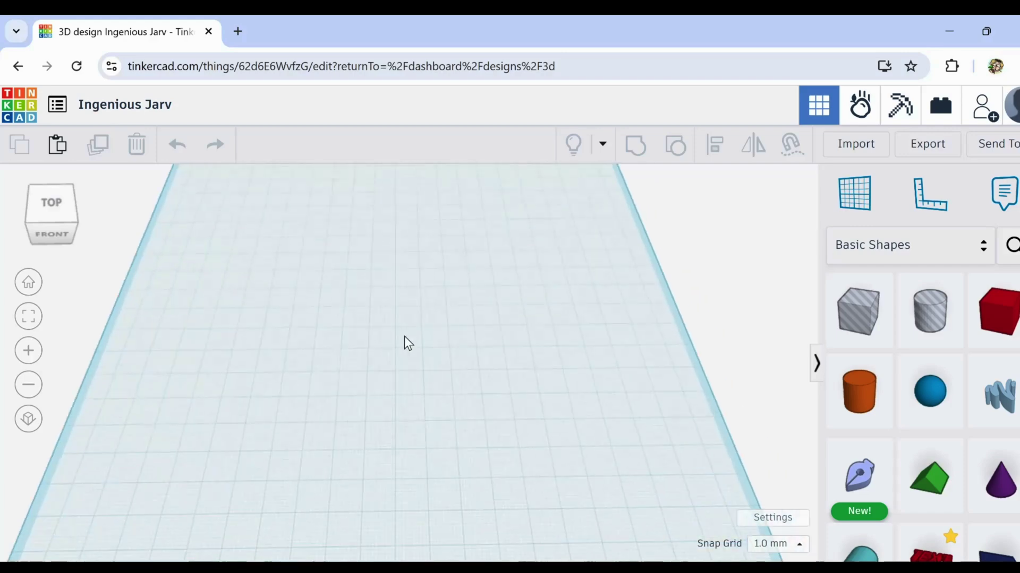
scroll(404, 343, "down", 2)
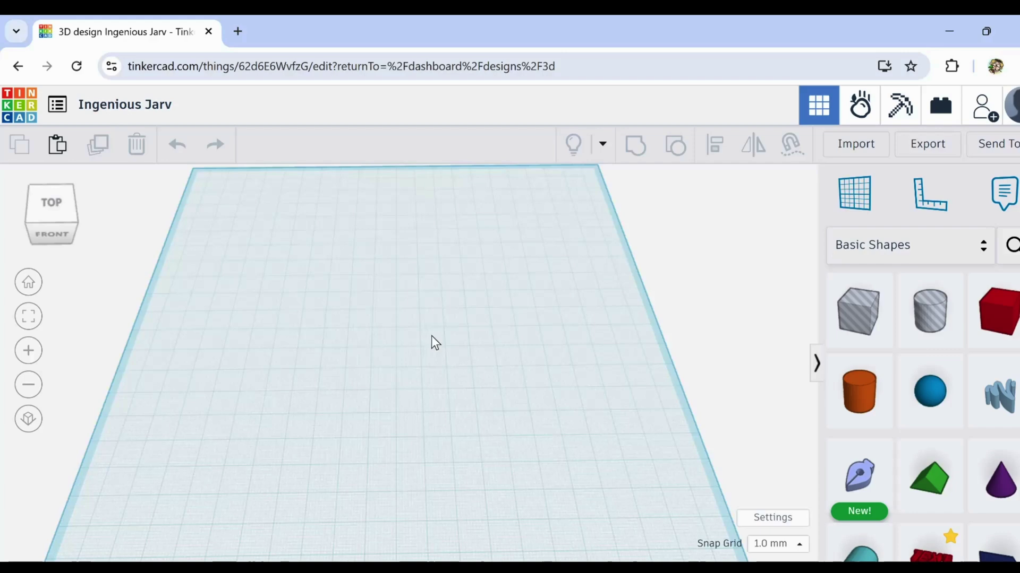
scroll(447, 356, "down", 3)
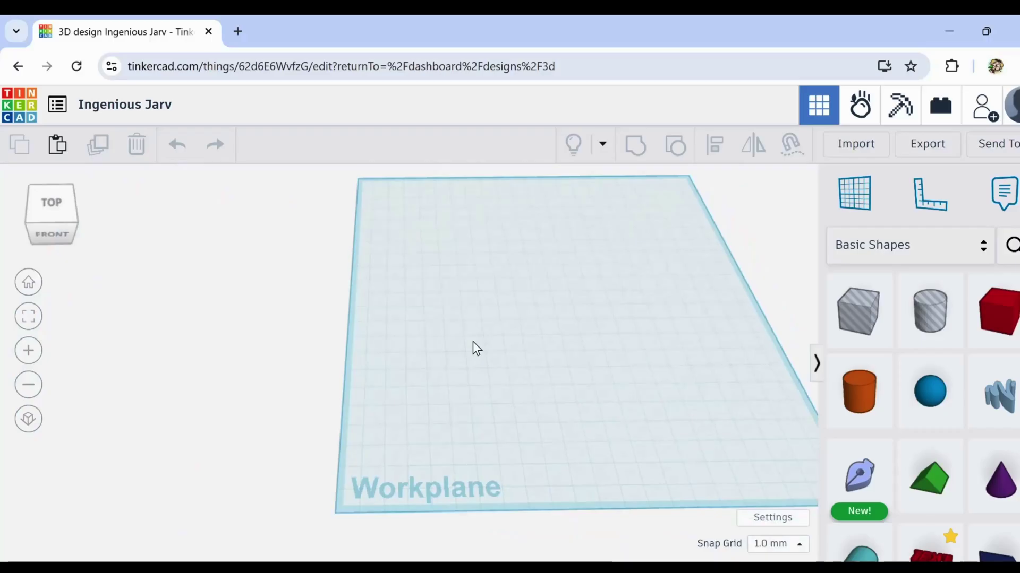
Place a red Basic Shapes box on the workplane and stretch it into a 115 mm bar
mouse_move(473, 348)
right_mouse_down()
mouse_move(378, 367)
mouse_move(542, 371)
mouse_move(449, 332)
mouse_move(382, 362)
mouse_move(289, 331)
mouse_move(329, 357)
mouse_move(362, 356)
right_mouse_up()
scroll(332, 358, "down", 3)
scroll(364, 351, "up", 3)
middle_click_drag(356, 387, 408, 356)
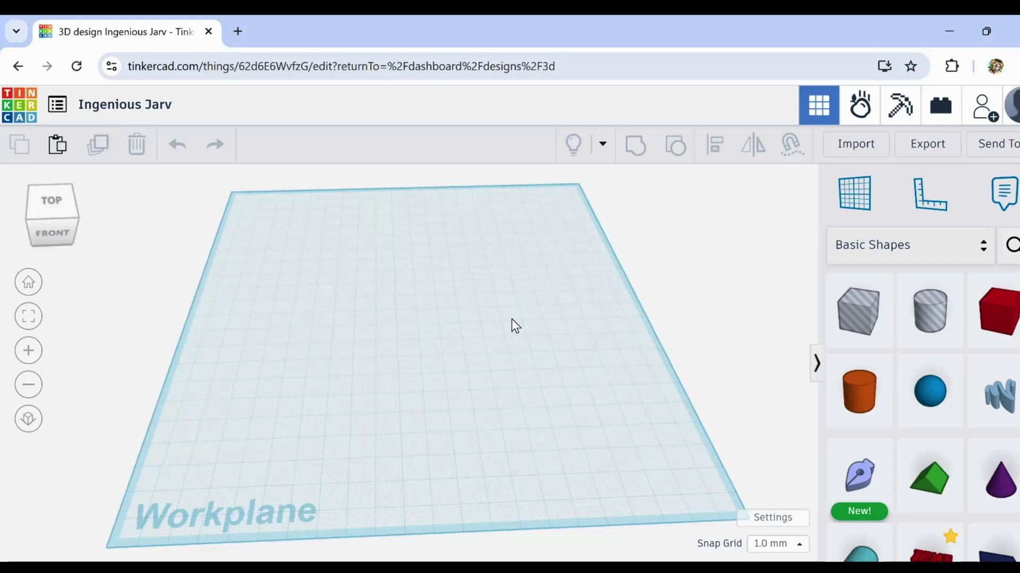
right_click_drag(511, 325, 502, 327)
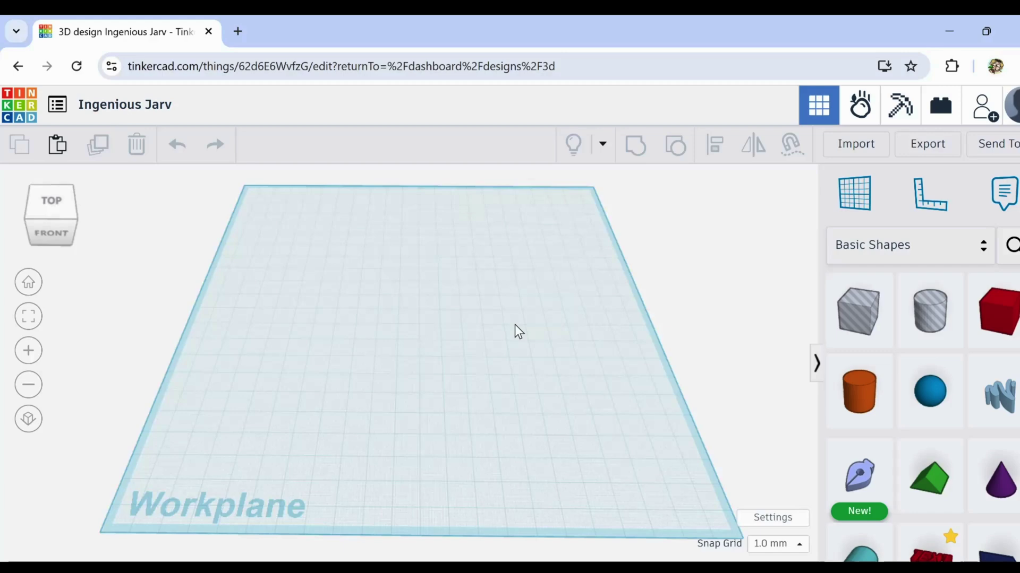
right_click_drag(515, 332, 502, 343)
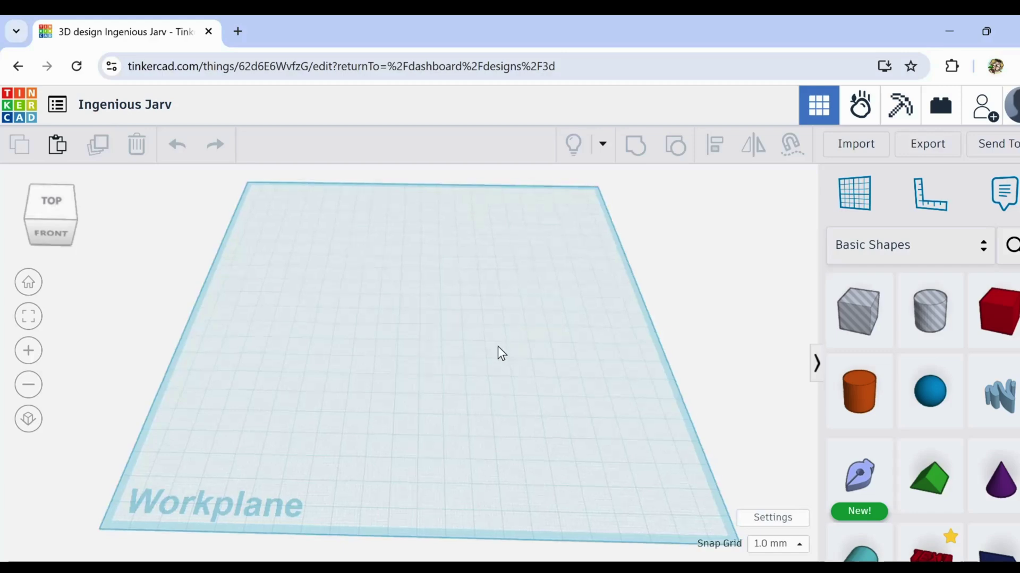
middle_click_drag(502, 336, 430, 339)
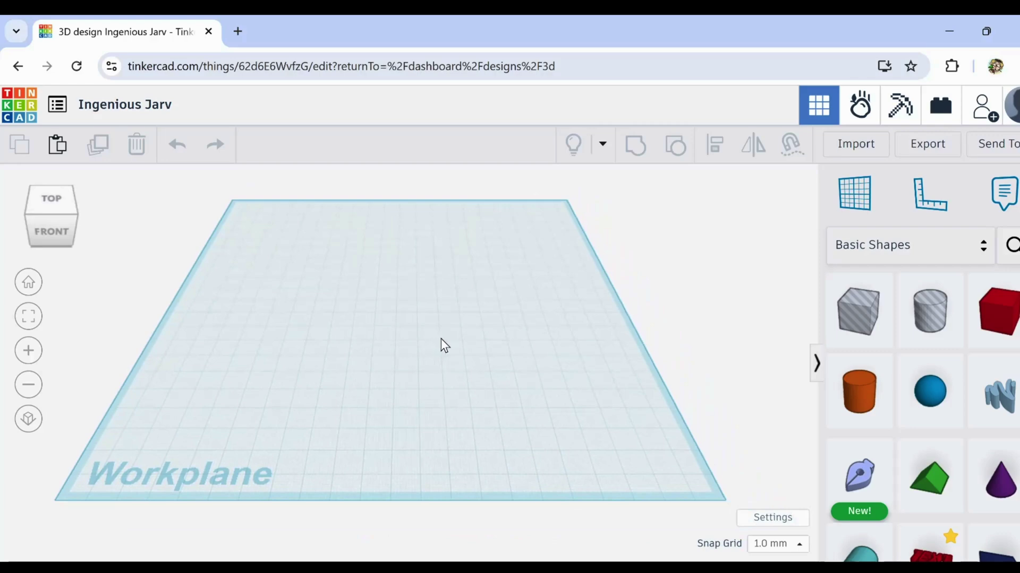
scroll(442, 339, "down", 1)
scroll(440, 338, "up", 1)
scroll(440, 338, "down", 2)
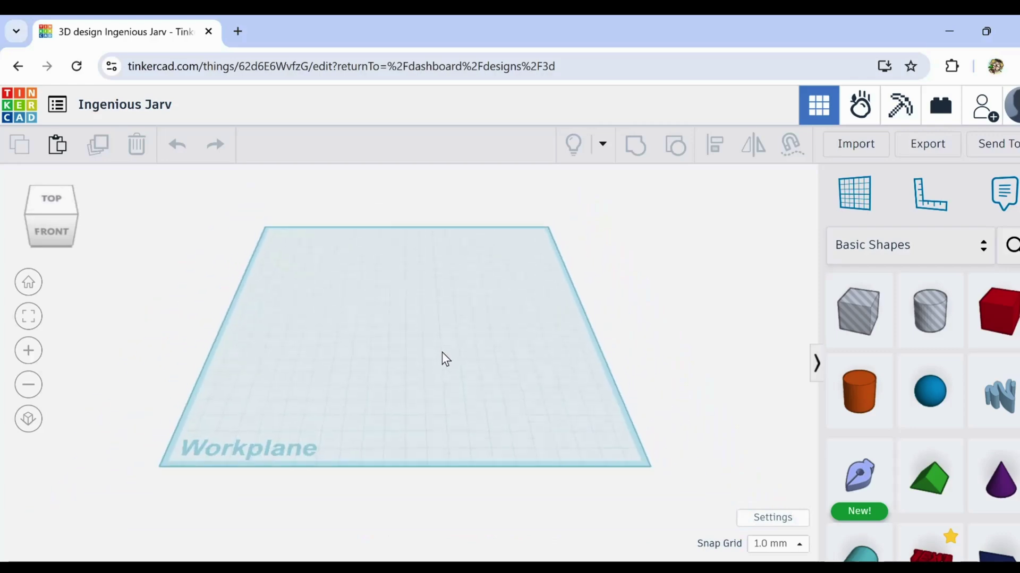
middle_click_drag(442, 358, 478, 369)
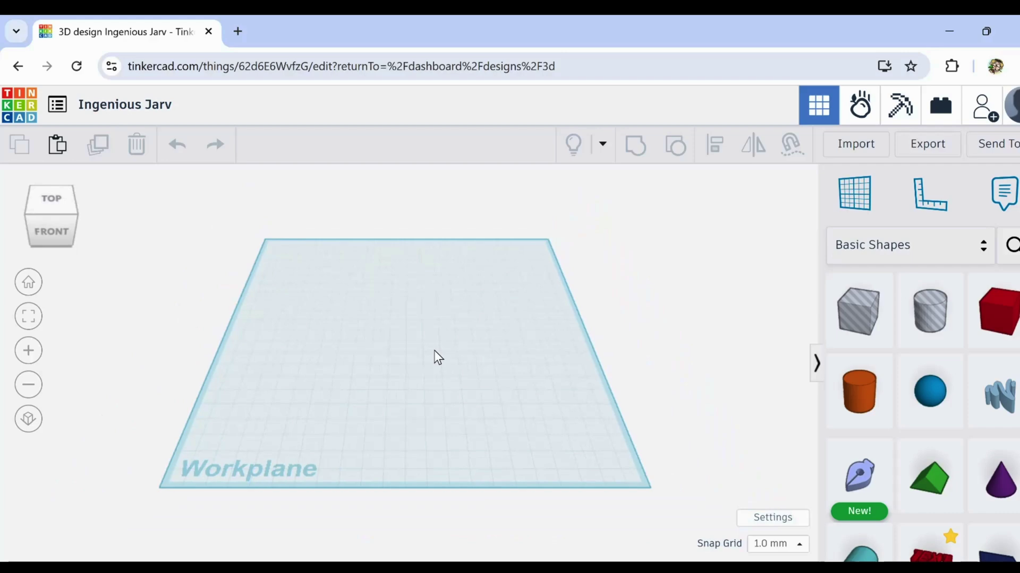
right_click_drag(435, 357, 431, 352)
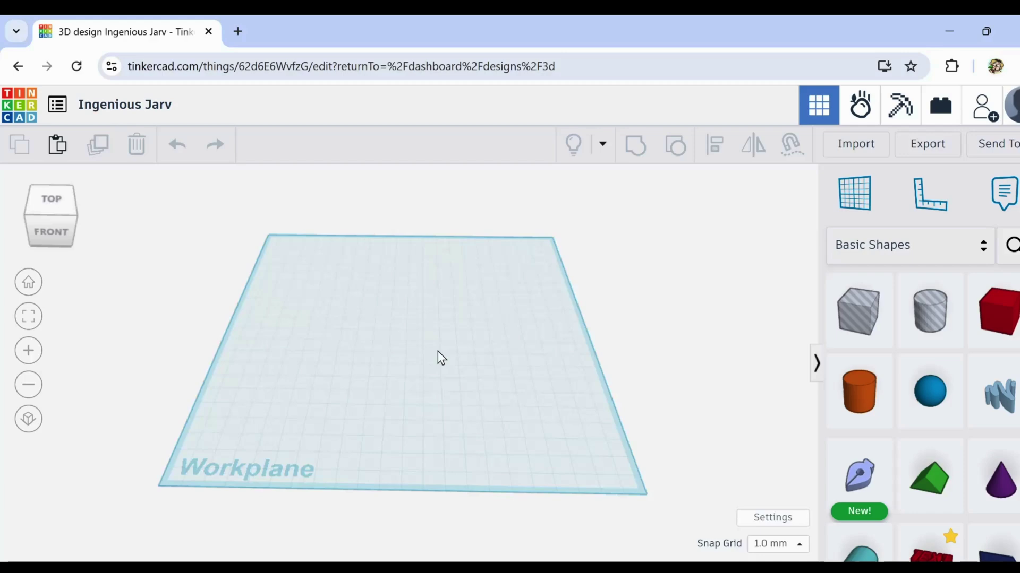
mouse_move(438, 351)
right_mouse_down()
mouse_move(494, 342)
mouse_move(442, 366)
mouse_move(434, 356)
right_mouse_up()
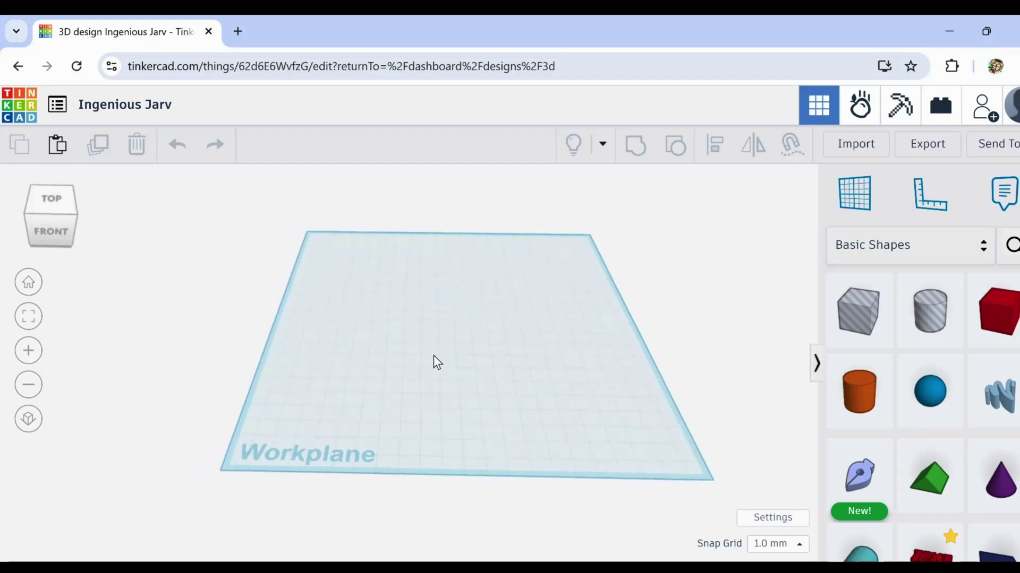
left_click(1005, 343)
left_click(405, 343)
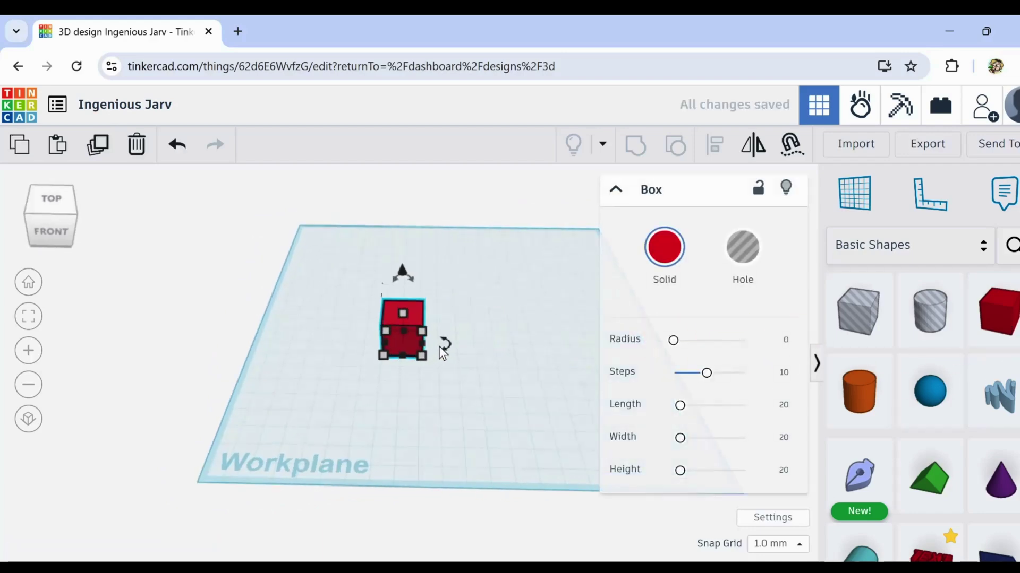
scroll(439, 347, "up", 3)
right_click_drag(461, 399, 340, 373)
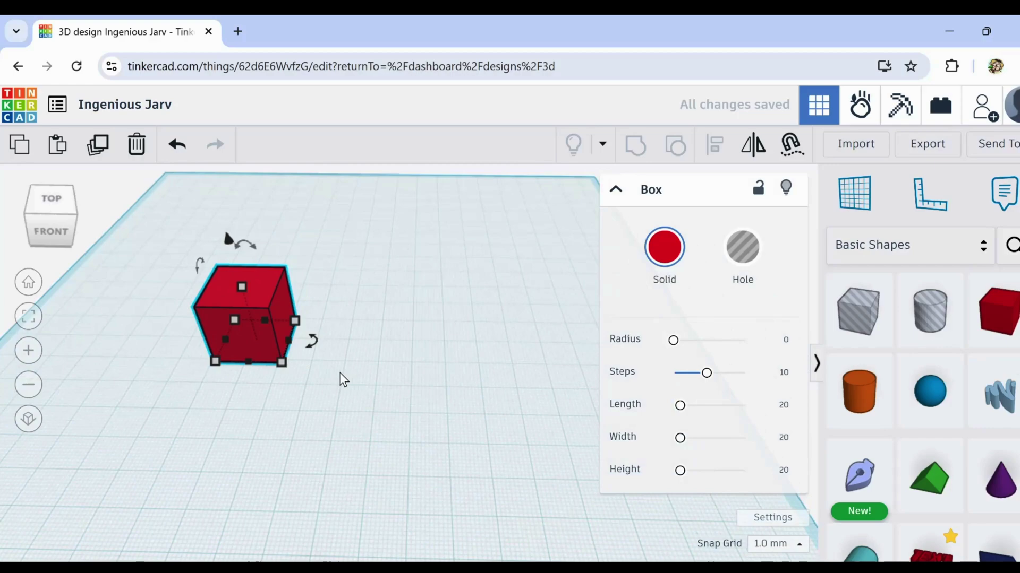
scroll(341, 378, "up", 2)
left_click_drag(256, 314, 781, 309)
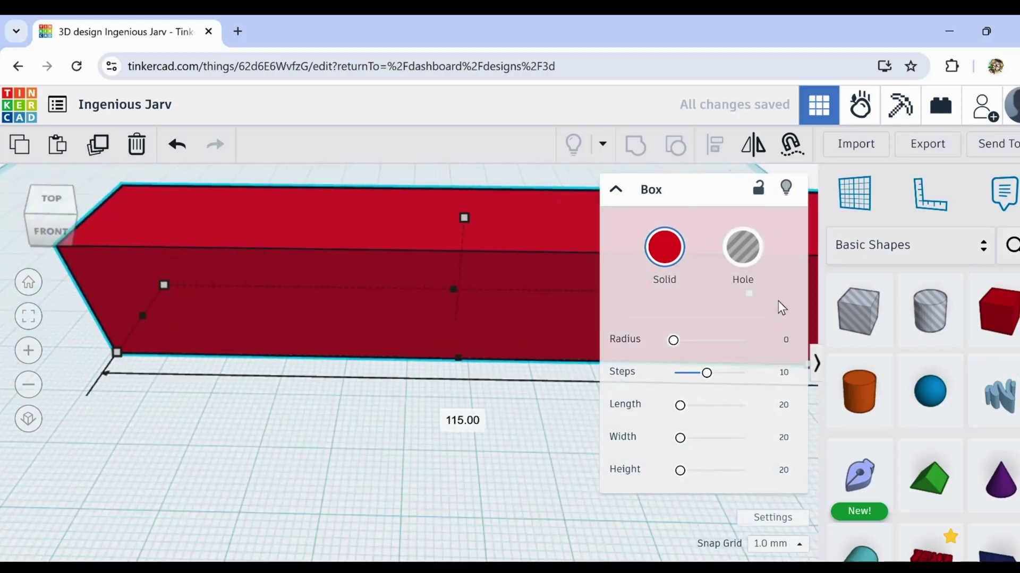
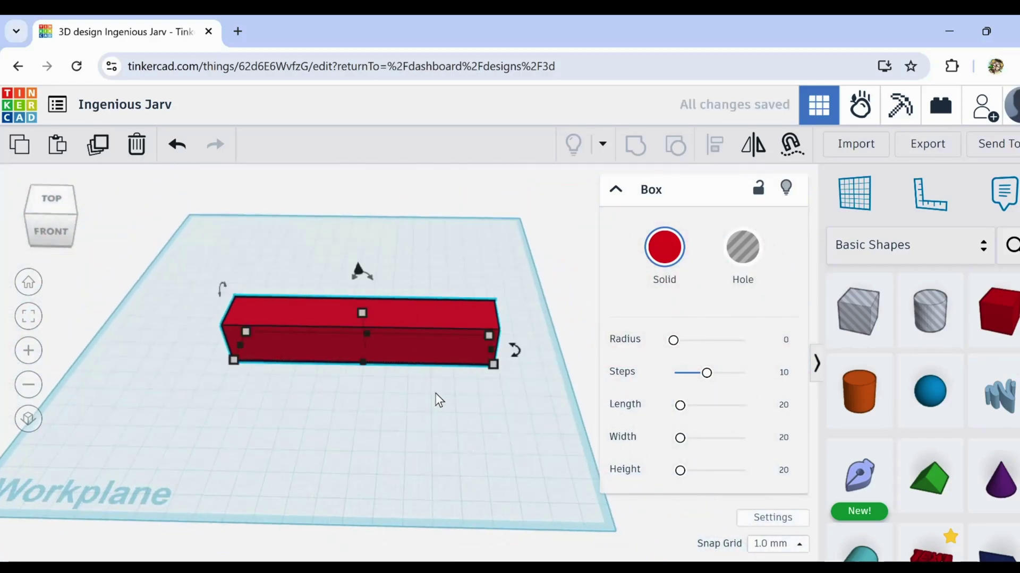
Move the long red bar toward the back of the workplane
mouse_move(438, 385)
right_mouse_down()
mouse_move(420, 428)
mouse_move(410, 329)
mouse_move(410, 342)
mouse_move(459, 325)
right_mouse_up()
scroll(463, 375, "up", 2)
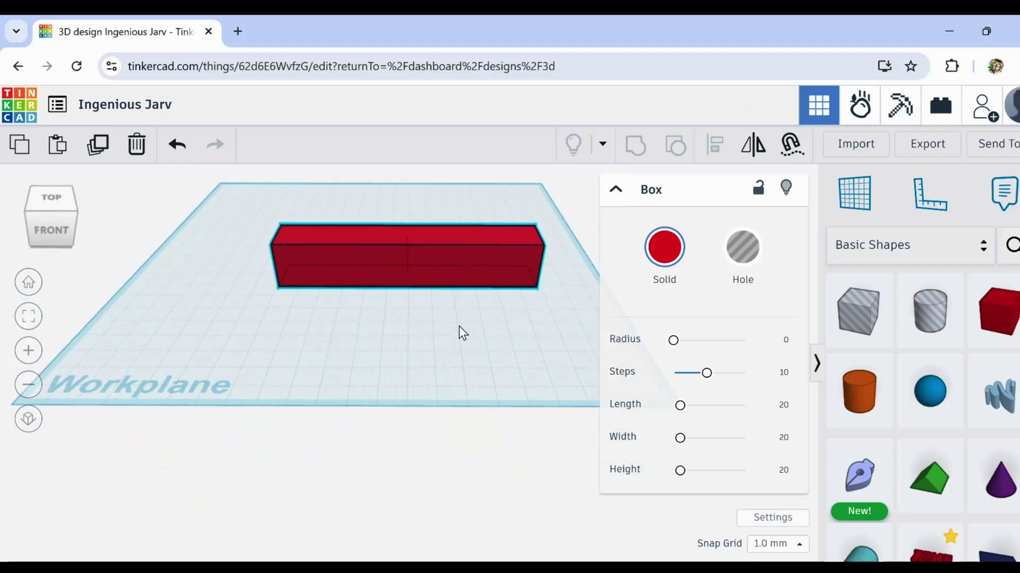
middle_click_drag(465, 327, 448, 385)
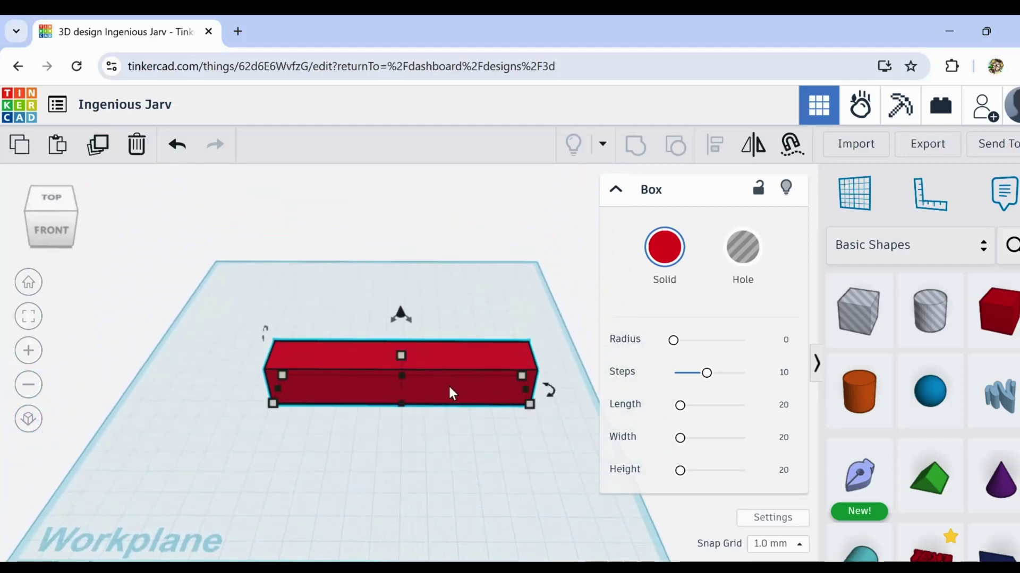
mouse_move(436, 370)
left_mouse_down()
mouse_move(410, 307)
mouse_move(401, 332)
left_mouse_up()
right_click_drag(389, 405, 387, 433)
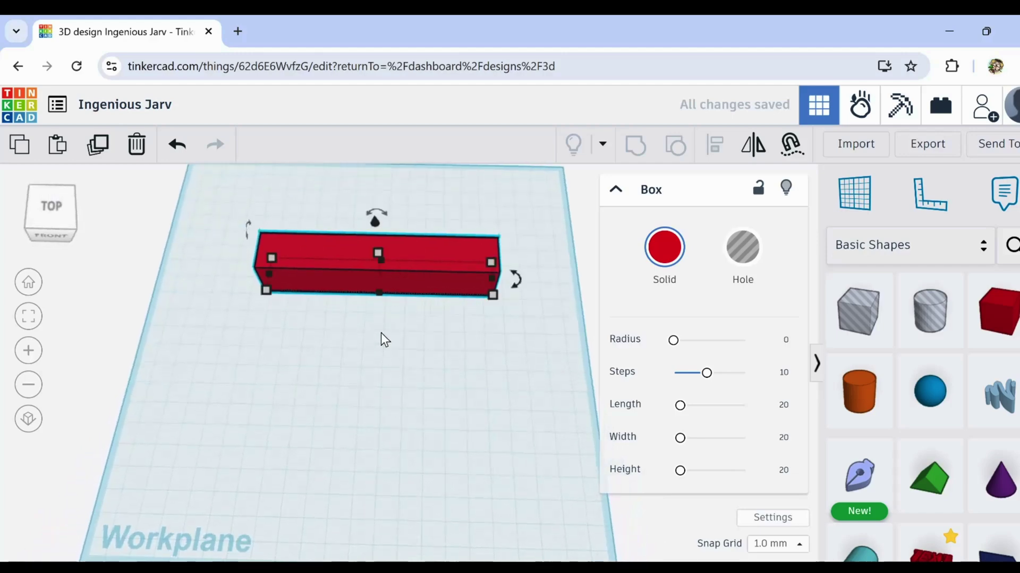
Duplicate the bar, then delete the misplaced copy
left_click(95, 148)
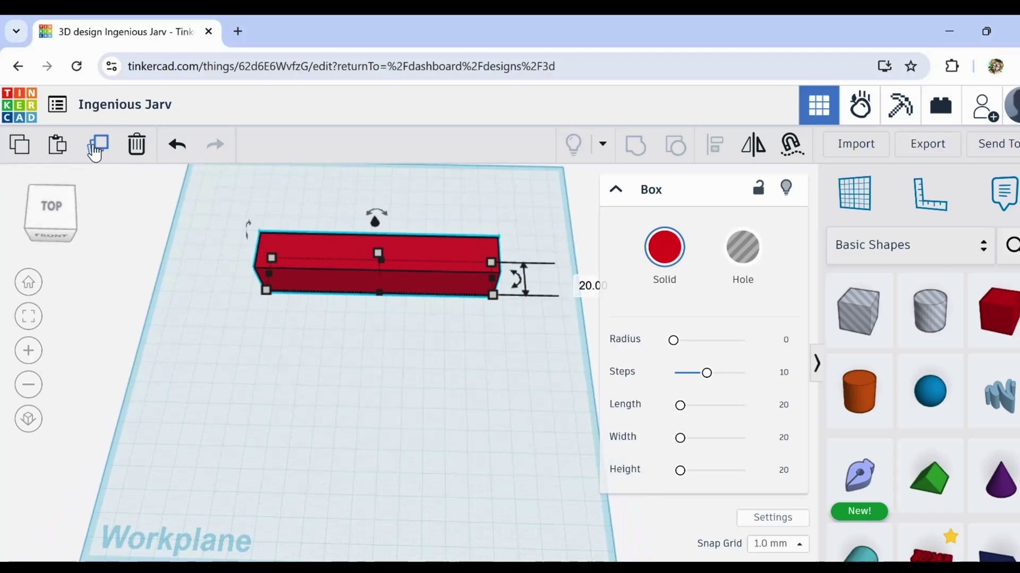
right_click_drag(365, 348, 373, 353)
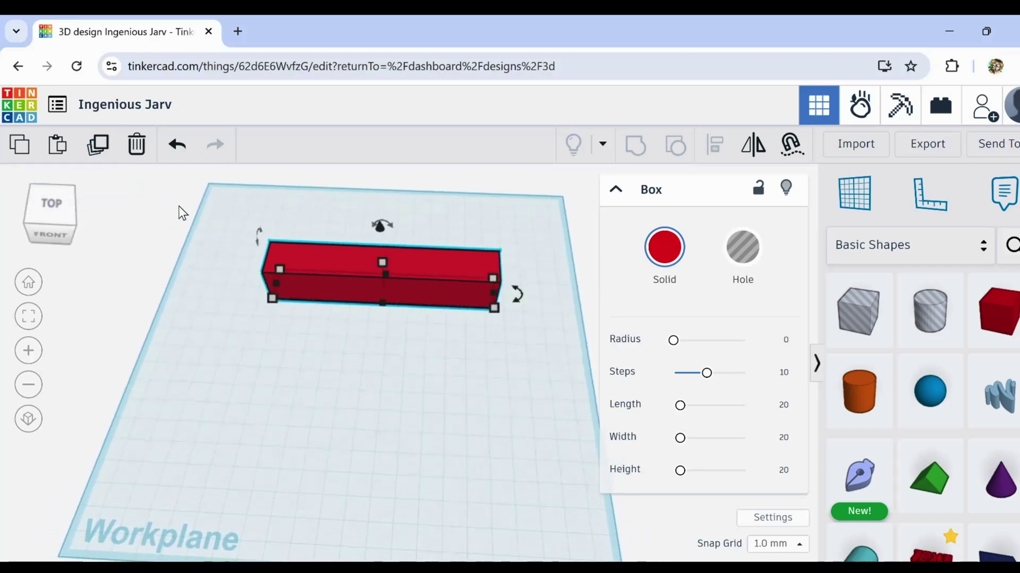
left_click(108, 155)
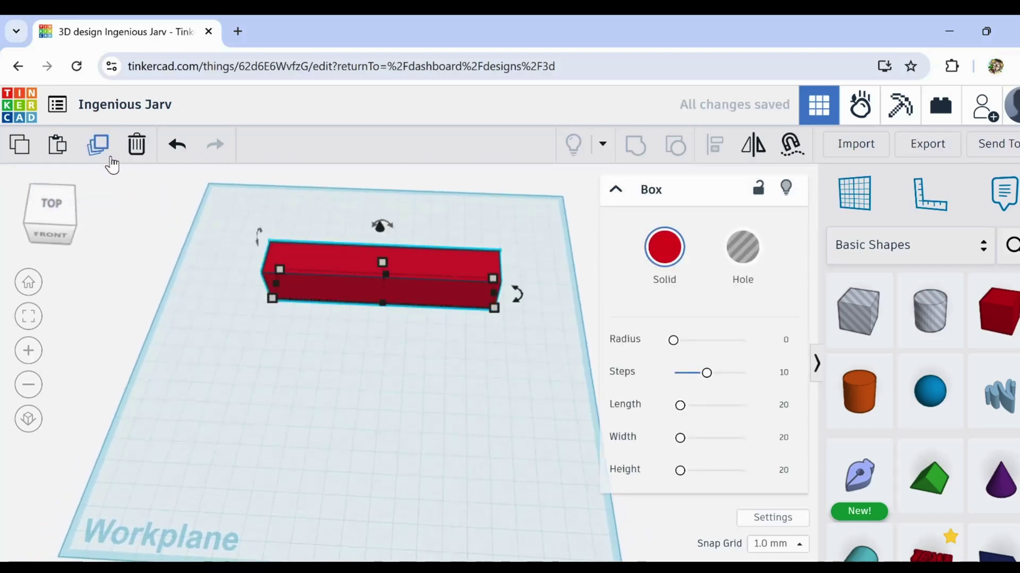
key("Down")
key("Down")
key("Down")
key("Down")
key("Down")
key("Down")
key("Down")
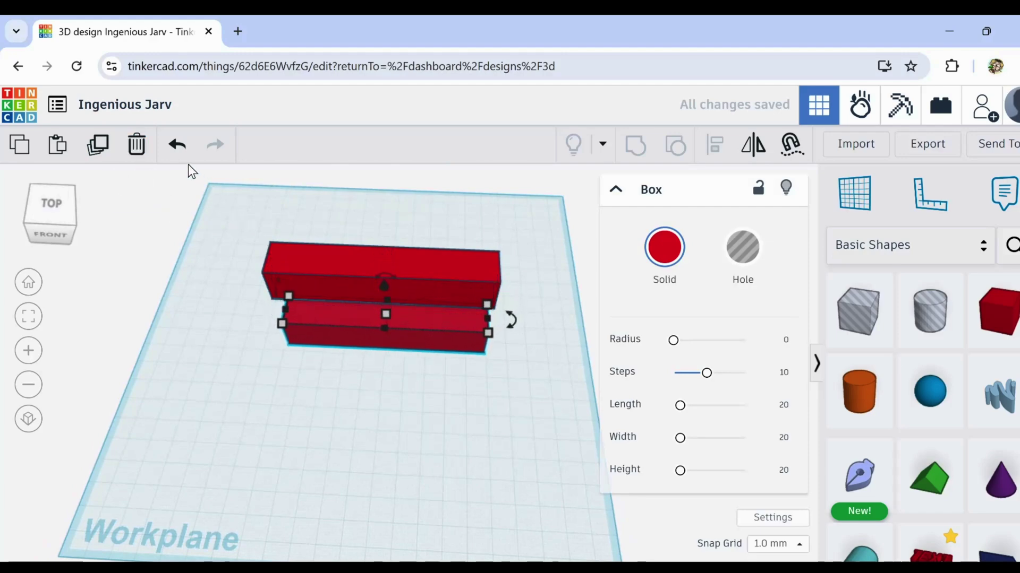
left_click(136, 144)
Duplicate the bar again and nudge the copy toward the front as a second bar
left_click(385, 266)
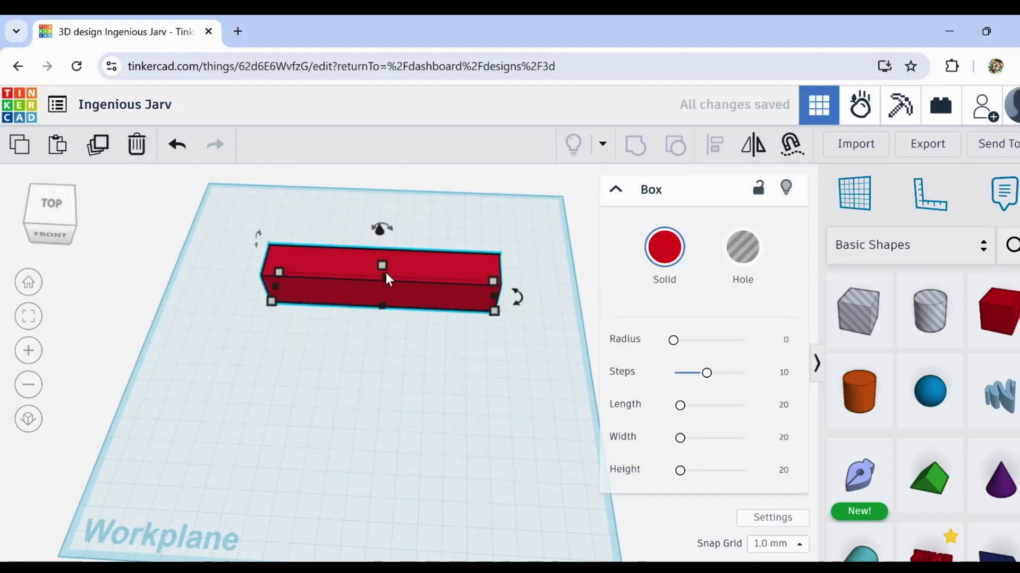
key("Down")
left_click(100, 146)
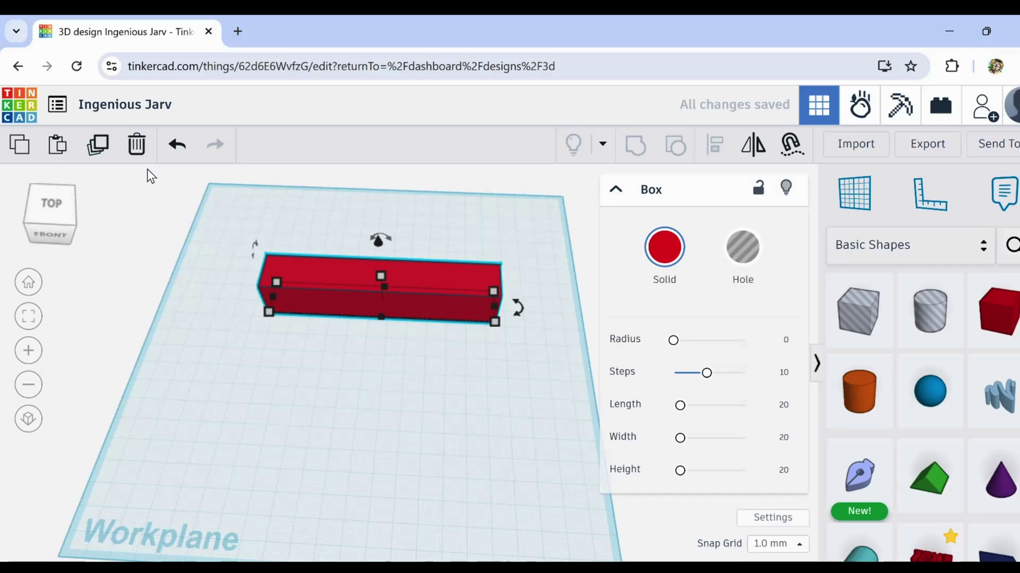
key("Down")
key("Down")
key("Down")
key("Down")
key("Down")
key("Down")
key("Down")
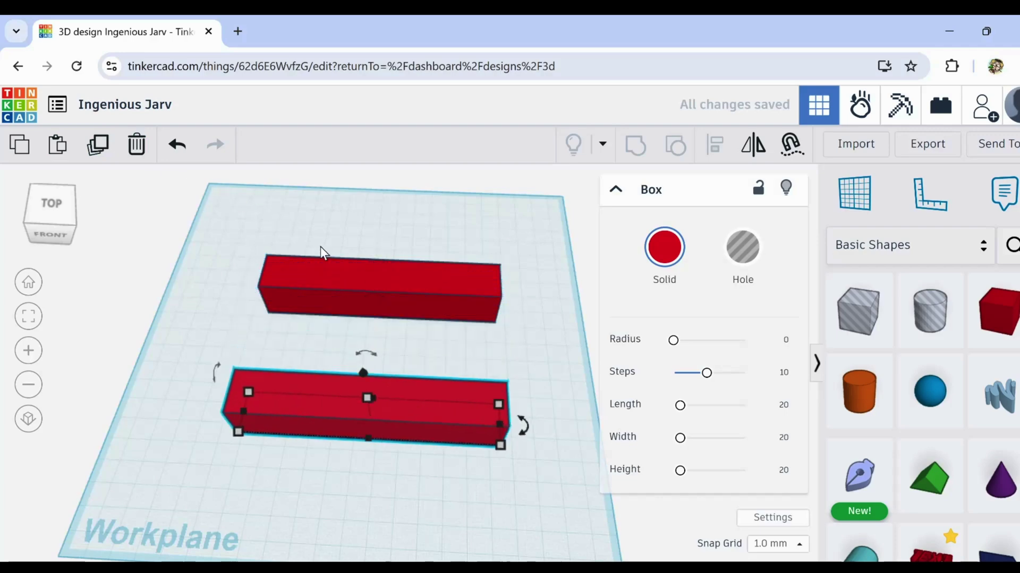
key("Down")
key("Down")
key("Down")
key("Down")
middle_click_drag(504, 458, 523, 381)
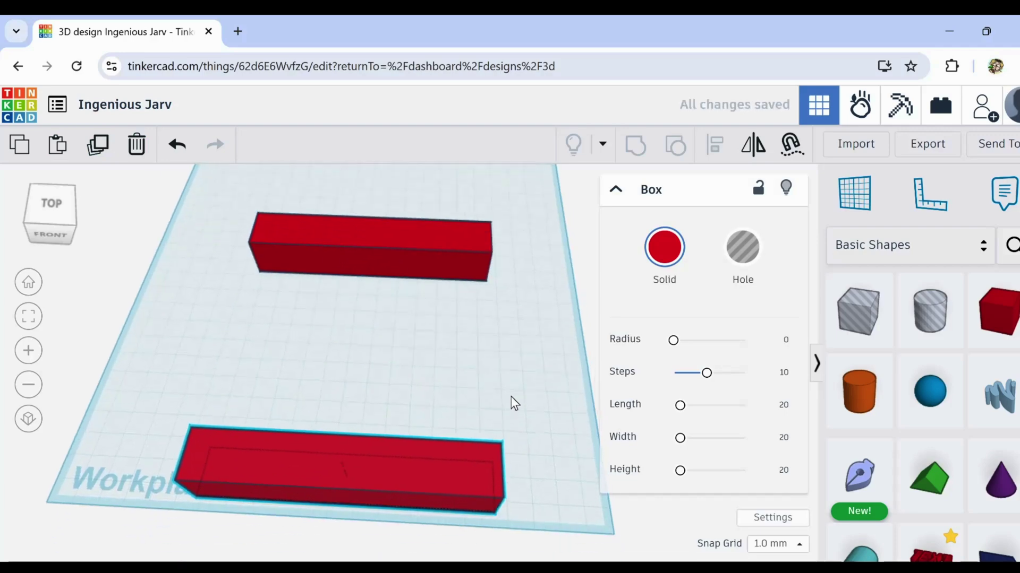
middle_click_drag(452, 327, 478, 384)
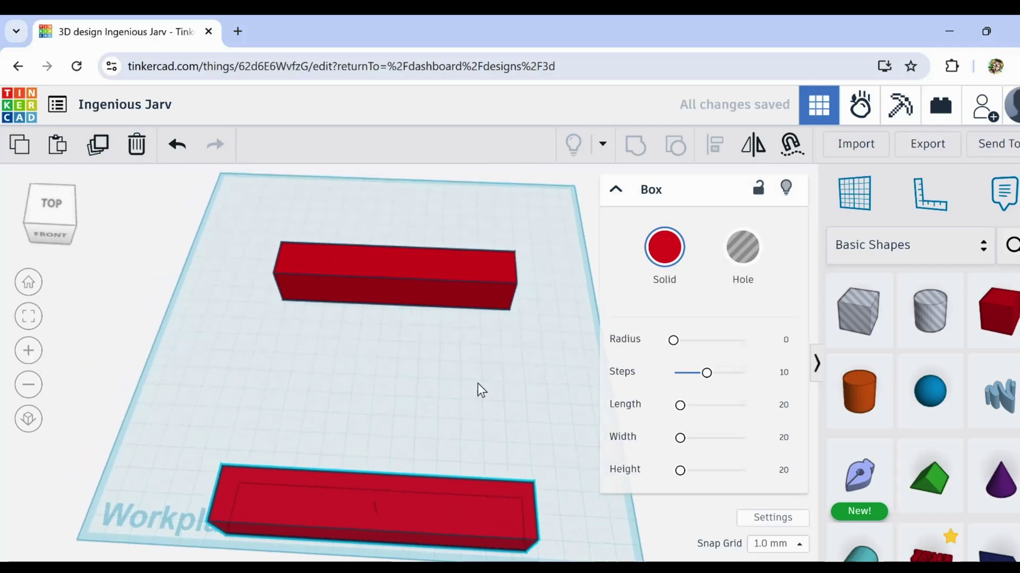
Rotate the back bar -90° and slide it into the front bar as the web
left_click(290, 271)
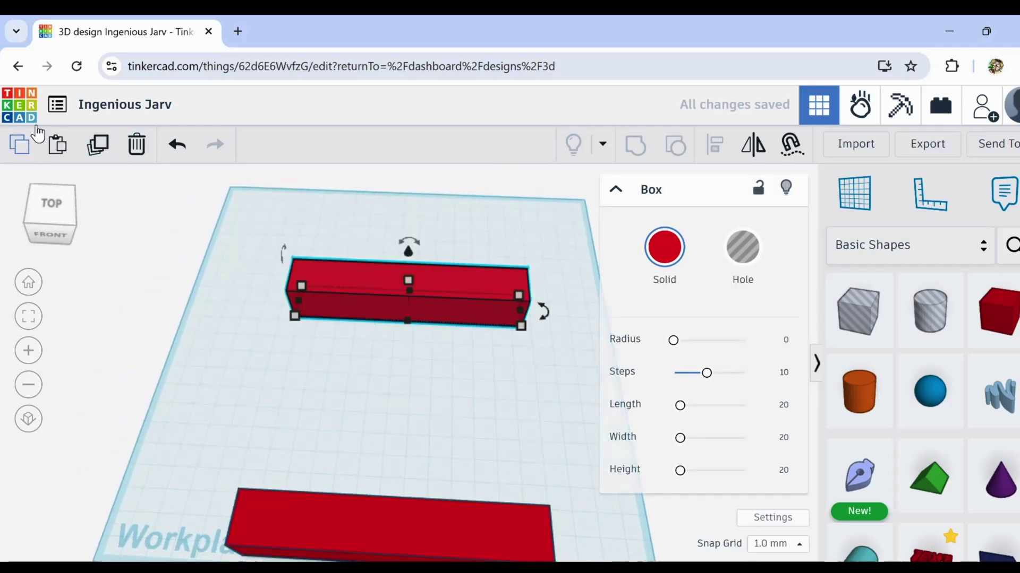
mouse_move(539, 320)
left_mouse_down()
mouse_move(398, 404)
mouse_move(398, 395)
left_mouse_up()
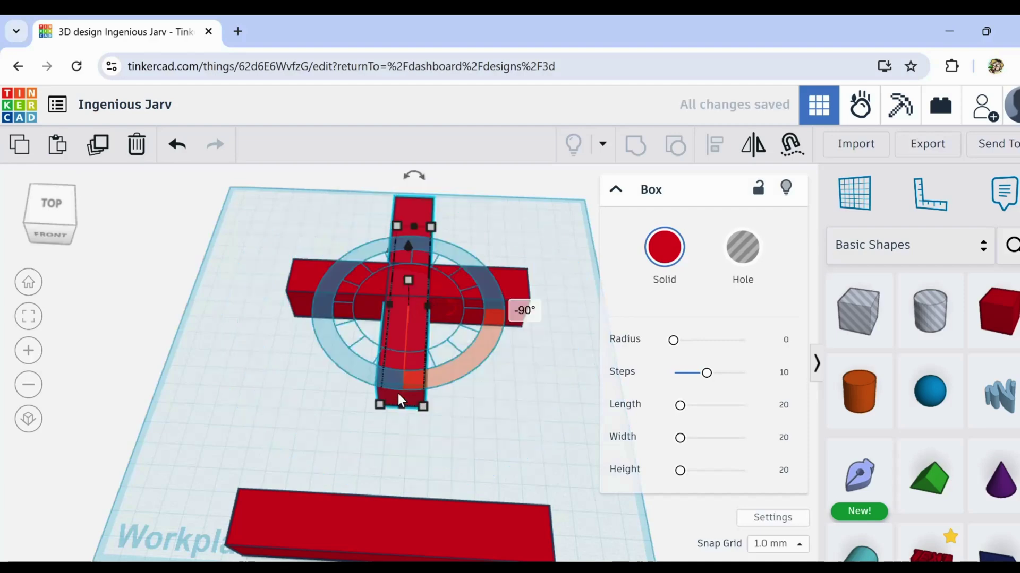
key("Down")
key("Down")
key("Down")
key("Down")
key("Down")
key("Down")
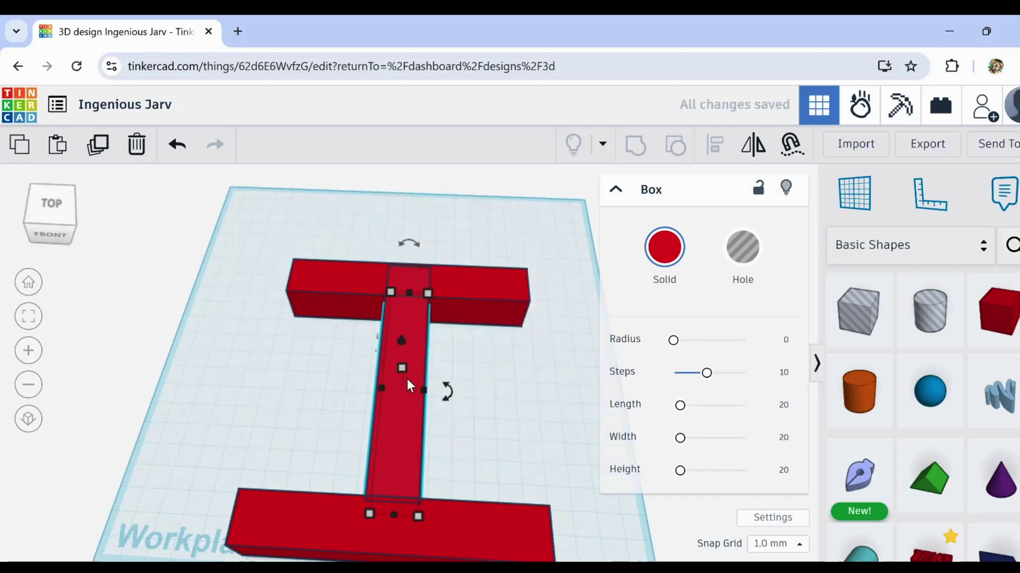
key("Down")
key("Down")
Select all three bars and raise them to about 55 mm tall
right_click_drag(494, 378, 308, 351)
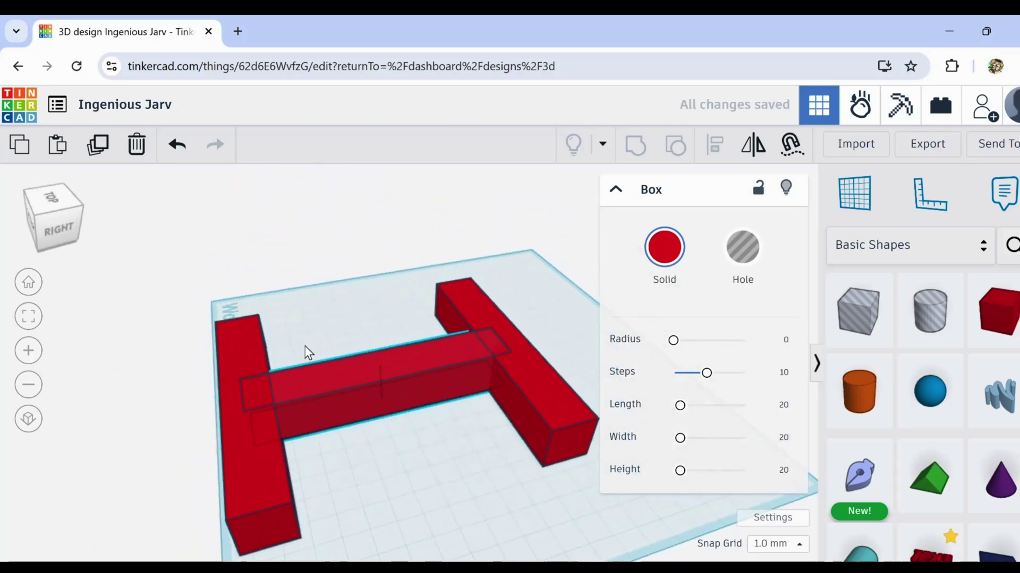
left_click_drag(181, 309, 542, 485)
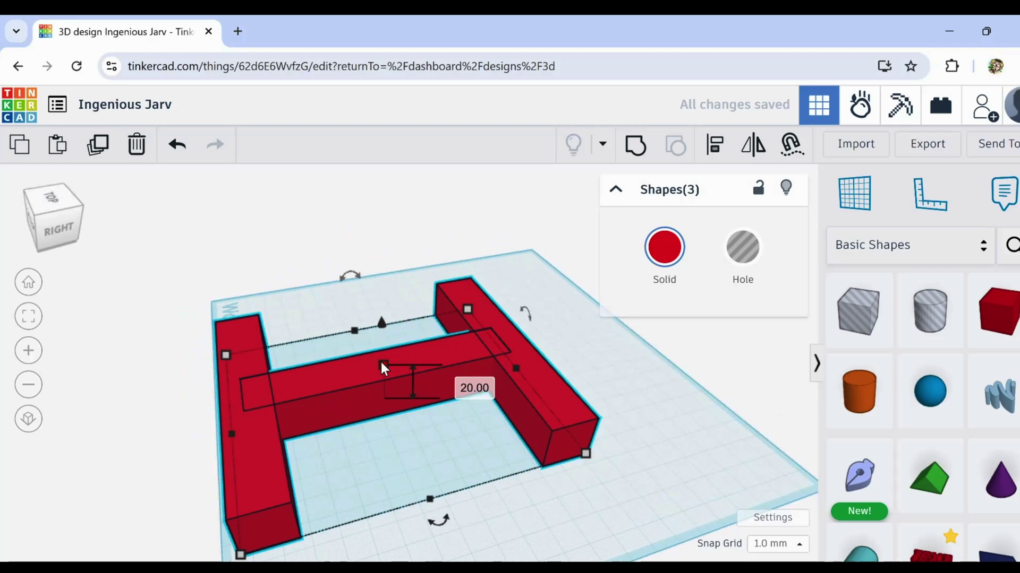
mouse_move(380, 363)
left_mouse_down()
mouse_move(392, 286)
mouse_move(395, 298)
left_mouse_up()
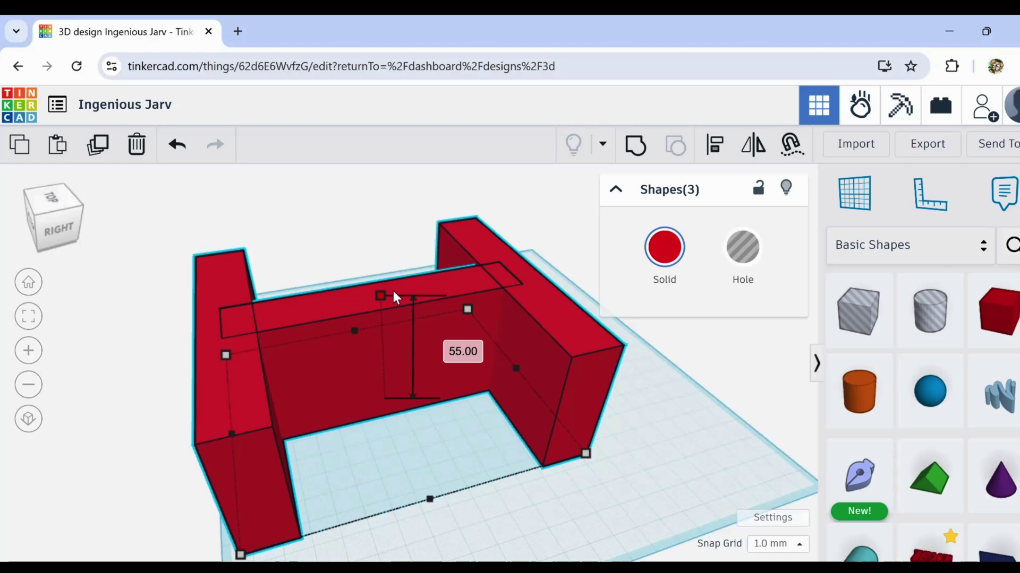
mouse_move(221, 414)
right_mouse_down()
mouse_move(457, 436)
mouse_move(555, 394)
mouse_move(606, 406)
mouse_move(402, 401)
mouse_move(305, 420)
mouse_move(233, 416)
mouse_move(261, 426)
right_mouse_up()
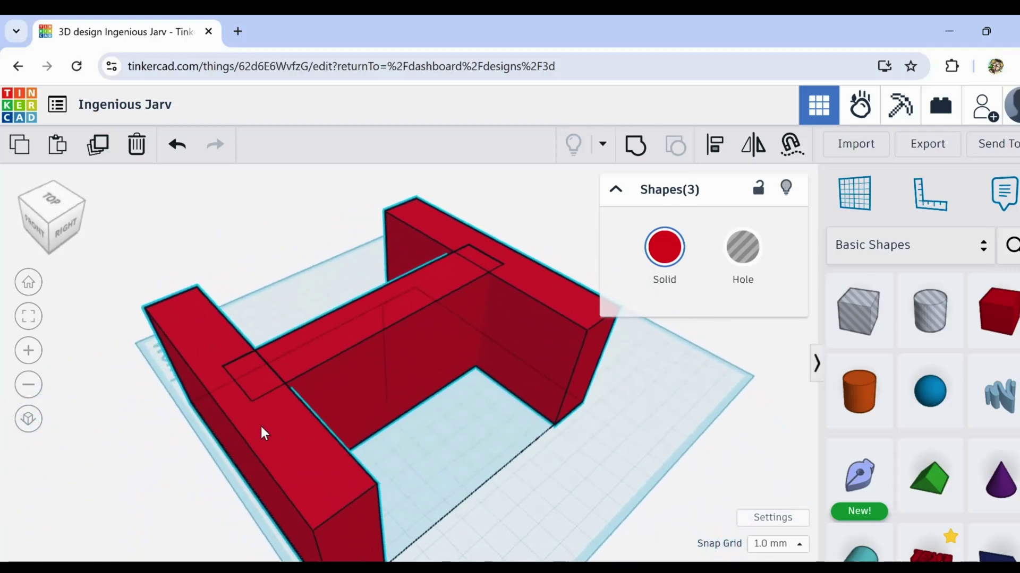
mouse_move(558, 481)
right_mouse_down()
mouse_move(676, 478)
mouse_move(680, 417)
mouse_move(635, 370)
mouse_move(632, 380)
right_mouse_up()
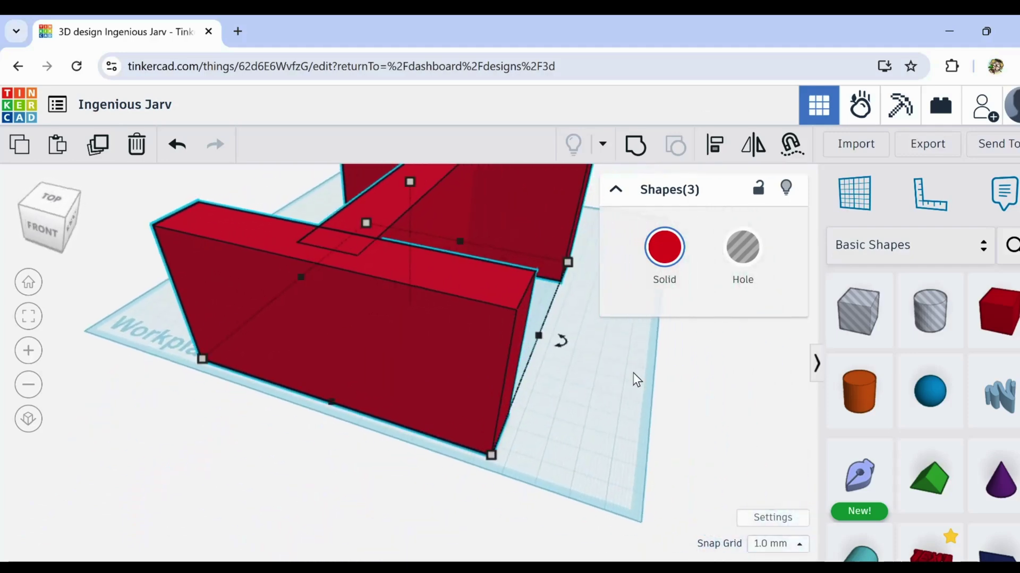
Place a hole box beside the front wall, 74 mm long and 39 mm tall
left_click(865, 326)
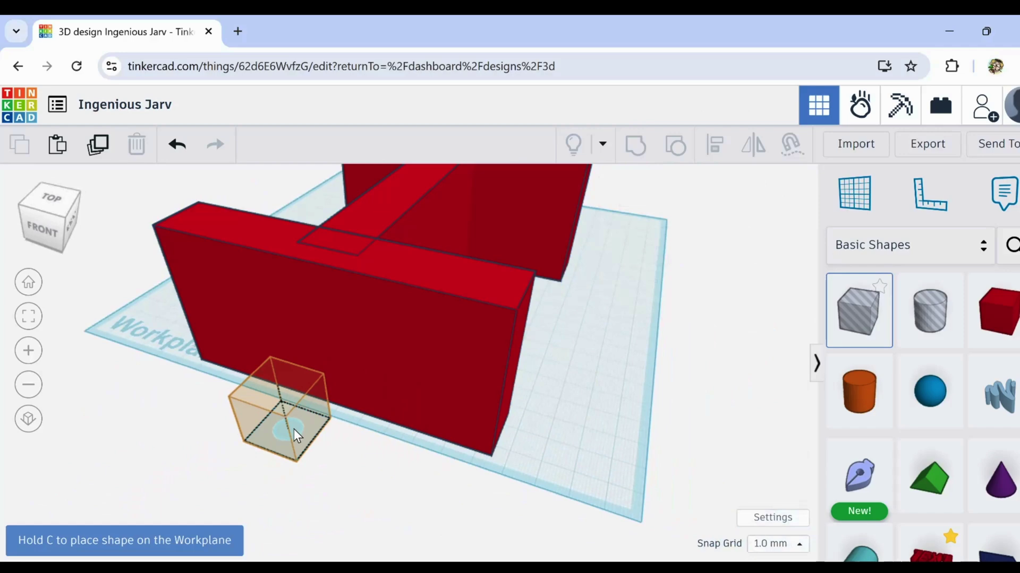
left_click(261, 382)
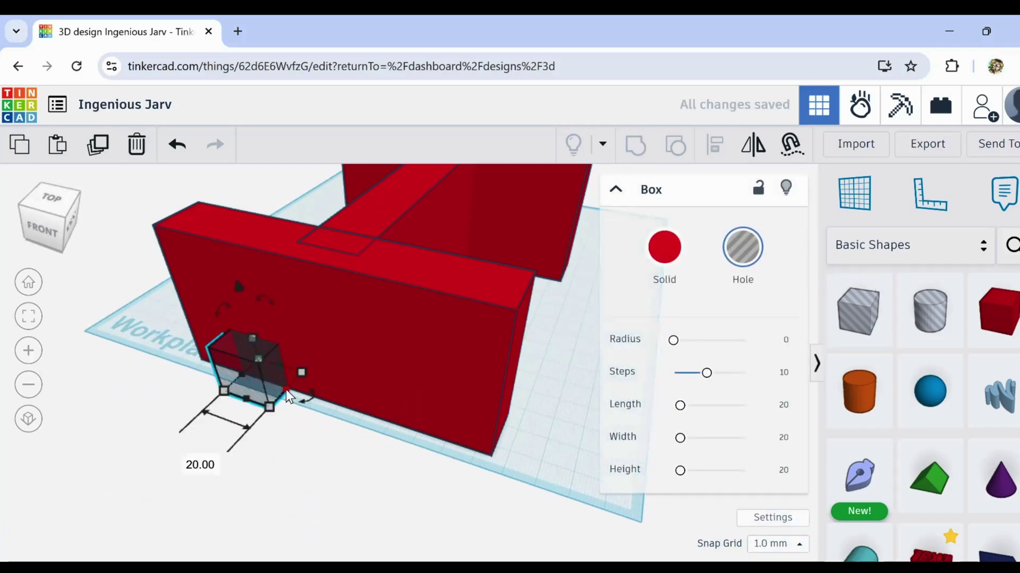
left_click_drag(270, 406, 411, 456)
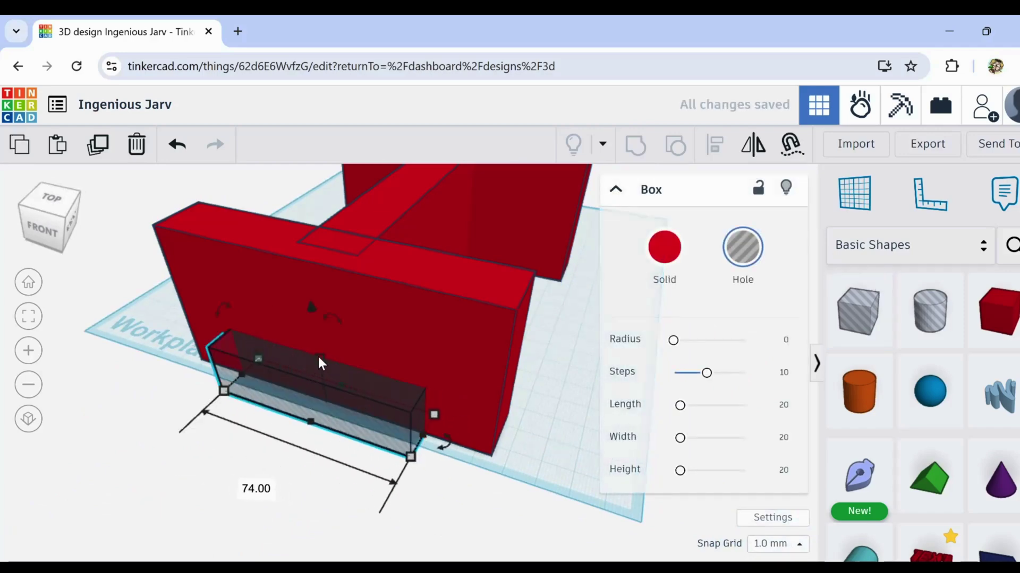
left_click_drag(318, 358, 326, 291)
mouse_move(304, 361)
right_mouse_down()
mouse_move(356, 409)
mouse_move(335, 391)
right_mouse_up()
left_click_drag(376, 234, 407, 294)
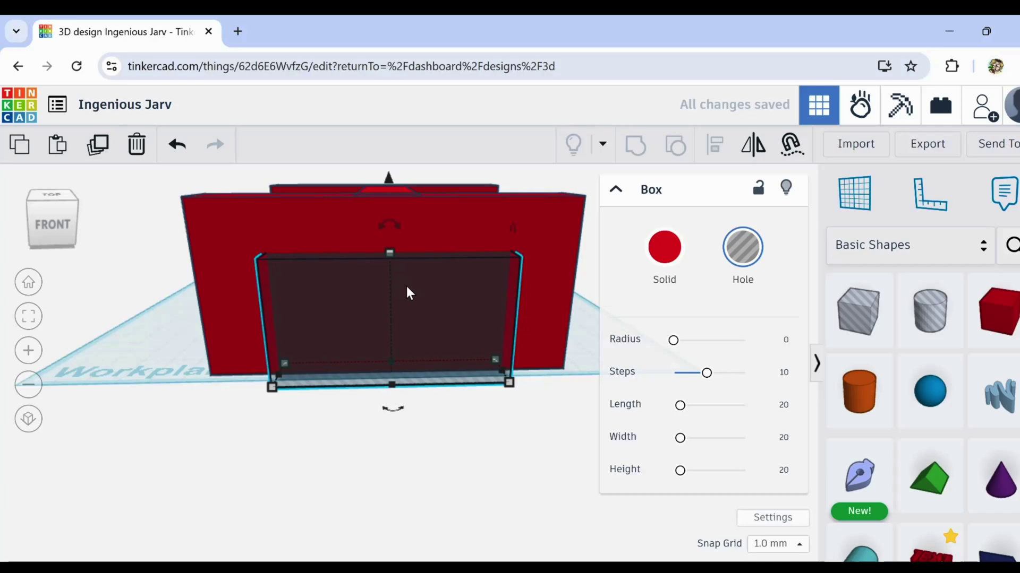
Resize the hole box to about 70 mm wide, keeping it 39 mm tall
left_click_drag(285, 365, 272, 374)
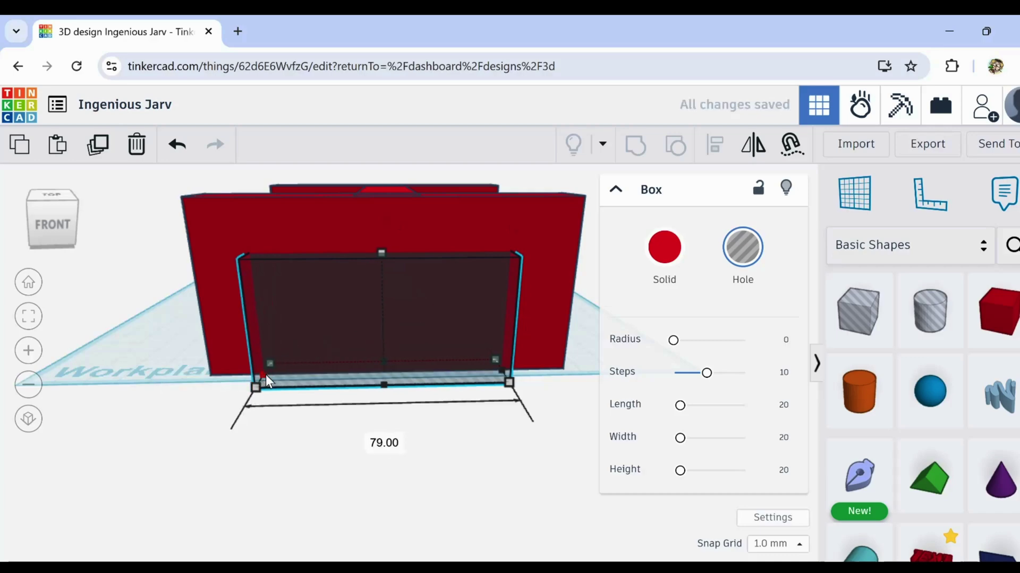
left_click_drag(390, 254, 397, 243)
mouse_move(397, 242)
right_mouse_down()
mouse_move(323, 318)
mouse_move(516, 288)
right_mouse_up()
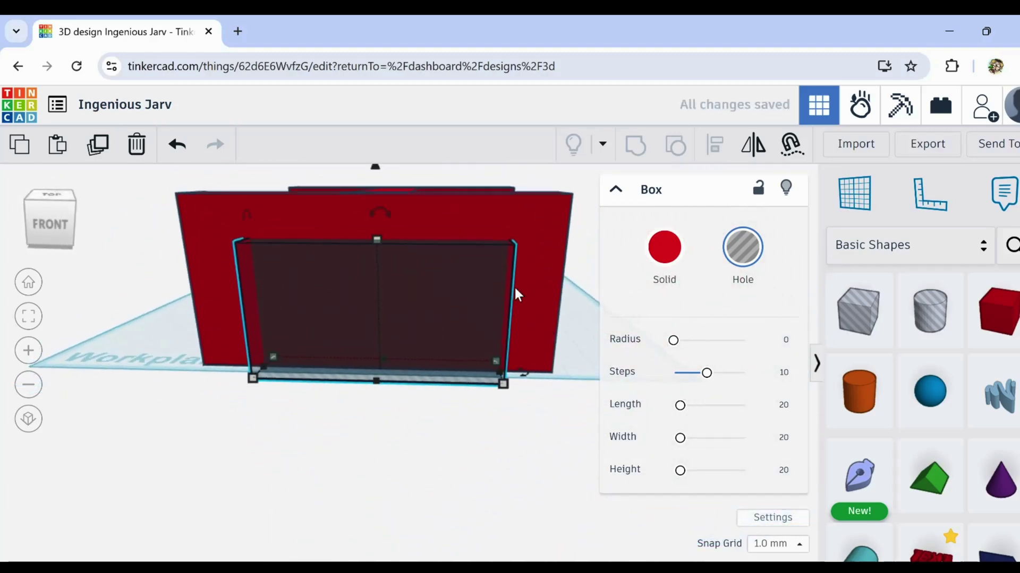
left_click_drag(378, 242, 378, 256)
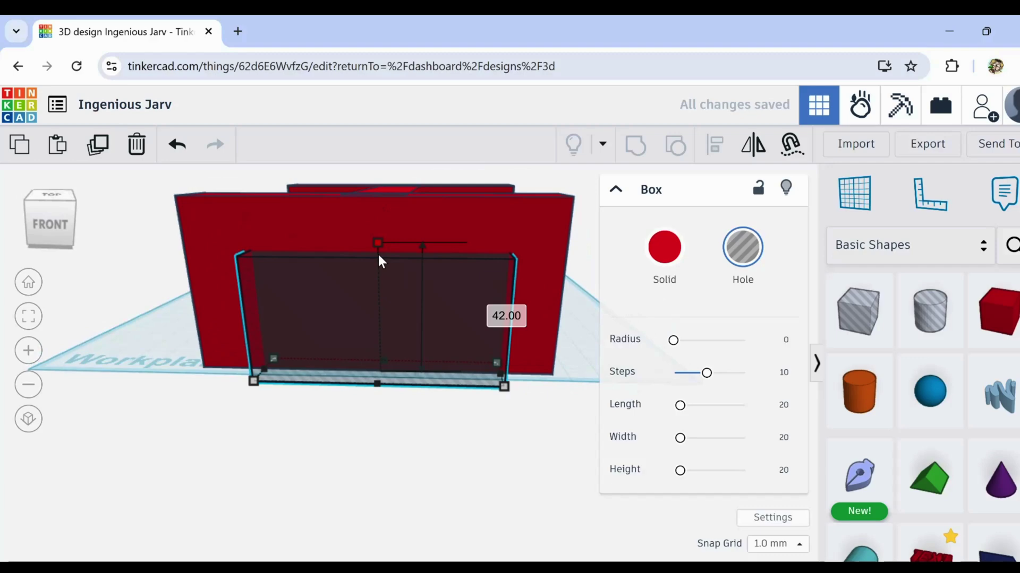
mouse_move(411, 326)
right_mouse_down()
mouse_move(406, 339)
mouse_move(298, 296)
right_mouse_up()
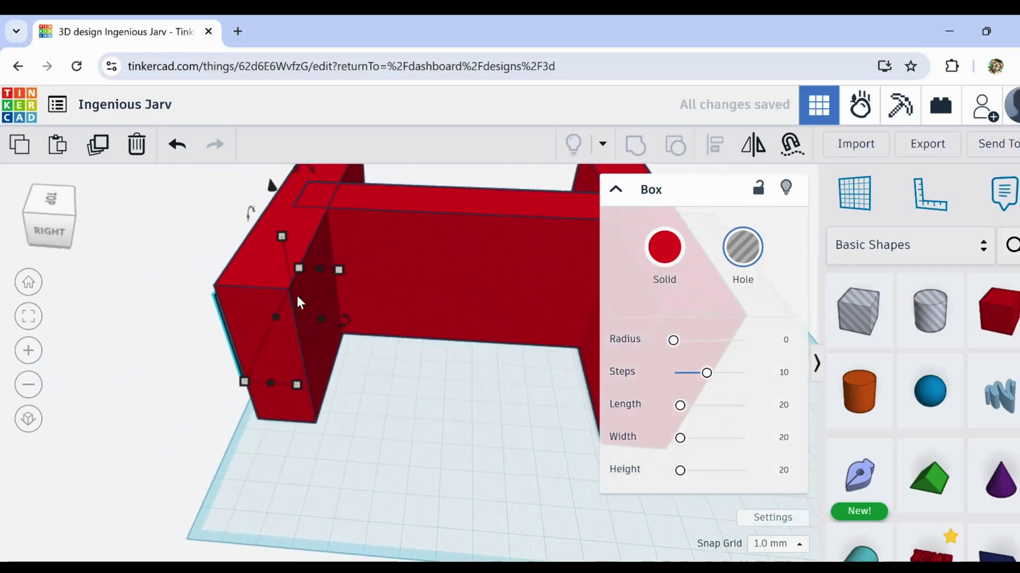
mouse_move(330, 315)
left_mouse_down()
mouse_move(425, 325)
mouse_move(440, 338)
mouse_move(437, 330)
left_mouse_up()
Reselect the hole box and duplicate it beside the central web
left_click(350, 503)
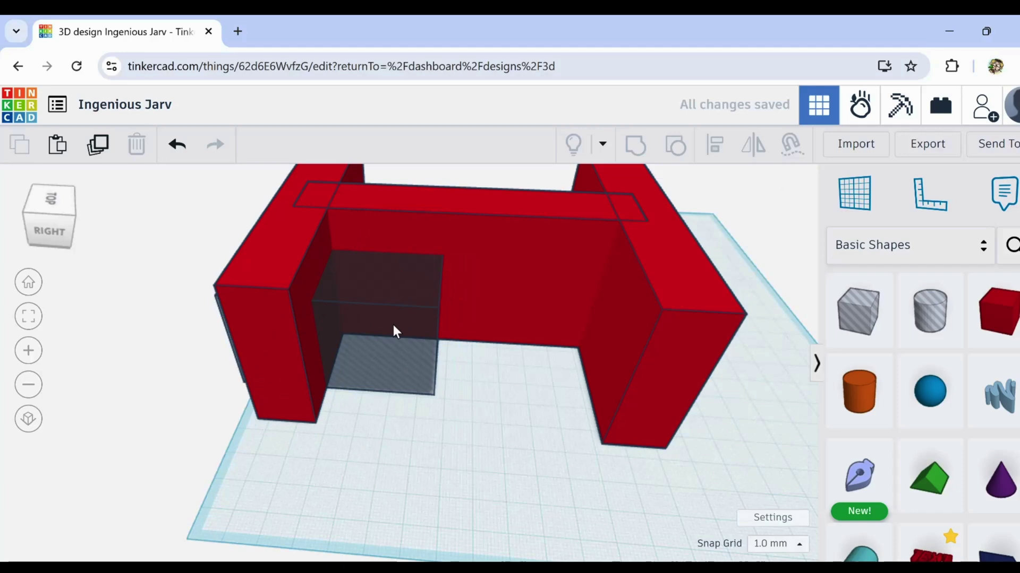
left_click(393, 332)
left_click(97, 152)
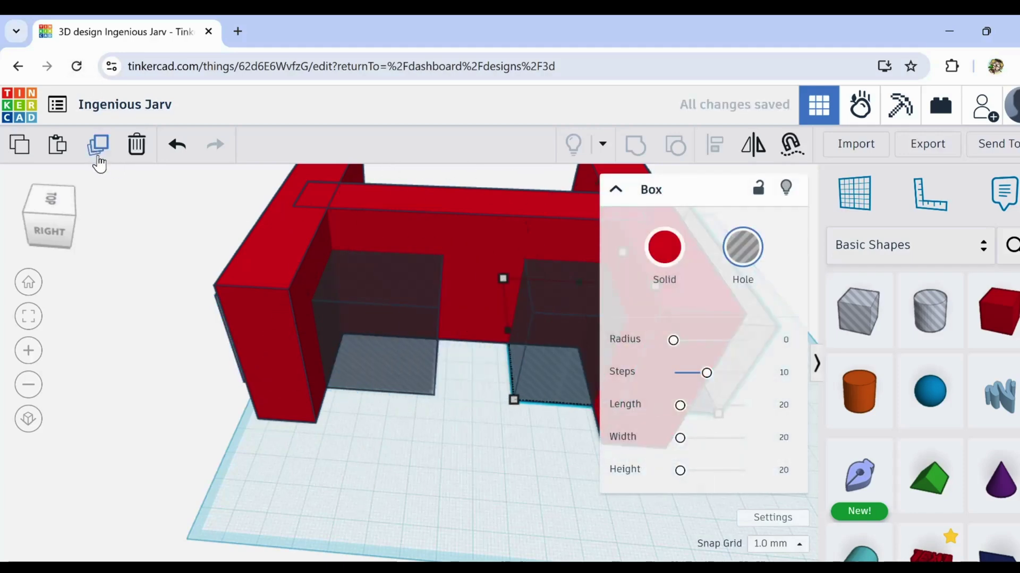
mouse_move(432, 387)
right_mouse_down()
mouse_move(426, 435)
mouse_move(355, 392)
mouse_move(467, 424)
mouse_move(557, 433)
mouse_move(616, 422)
mouse_move(518, 413)
mouse_move(422, 422)
mouse_move(435, 407)
mouse_move(452, 408)
mouse_move(401, 436)
mouse_move(431, 436)
mouse_move(463, 474)
mouse_move(480, 476)
mouse_move(486, 505)
mouse_move(354, 496)
mouse_move(414, 485)
mouse_move(307, 504)
mouse_move(150, 496)
mouse_move(189, 489)
mouse_move(353, 505)
mouse_move(180, 199)
right_mouse_up()
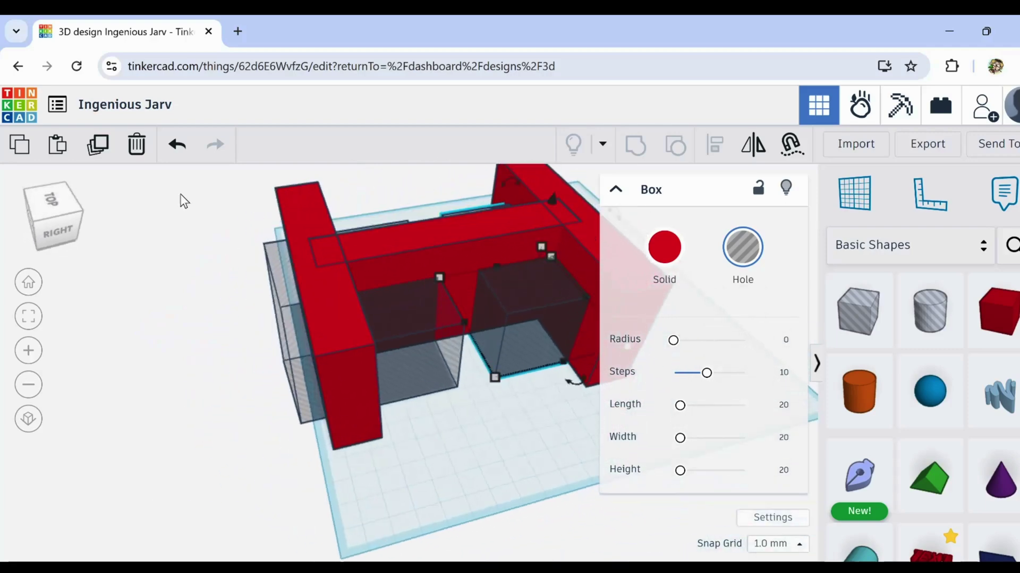
Group the five shapes into one red frame
left_click_drag(231, 203, 554, 386)
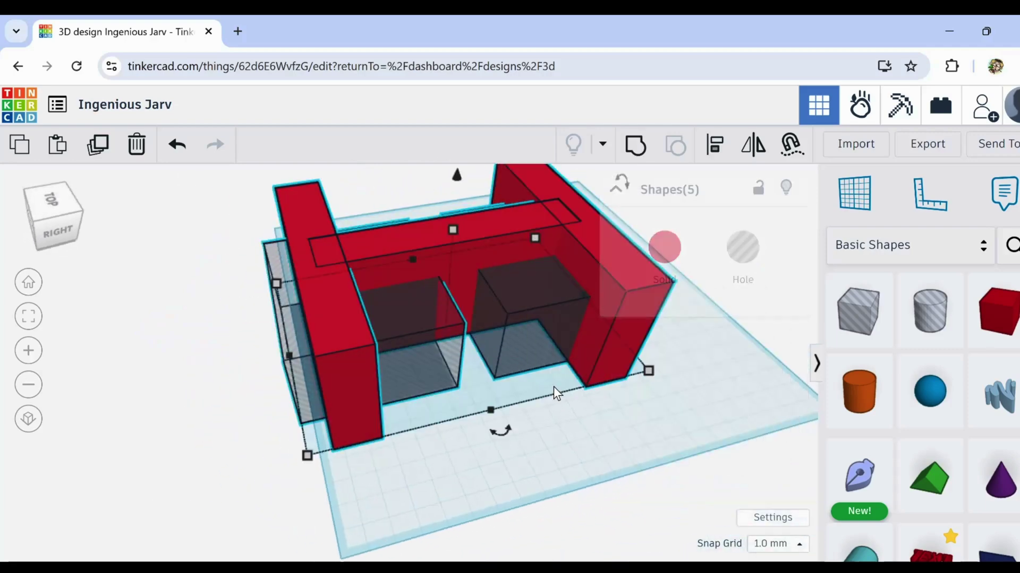
left_click(635, 142)
mouse_move(499, 393)
right_mouse_down()
mouse_move(301, 372)
mouse_move(347, 405)
right_mouse_up()
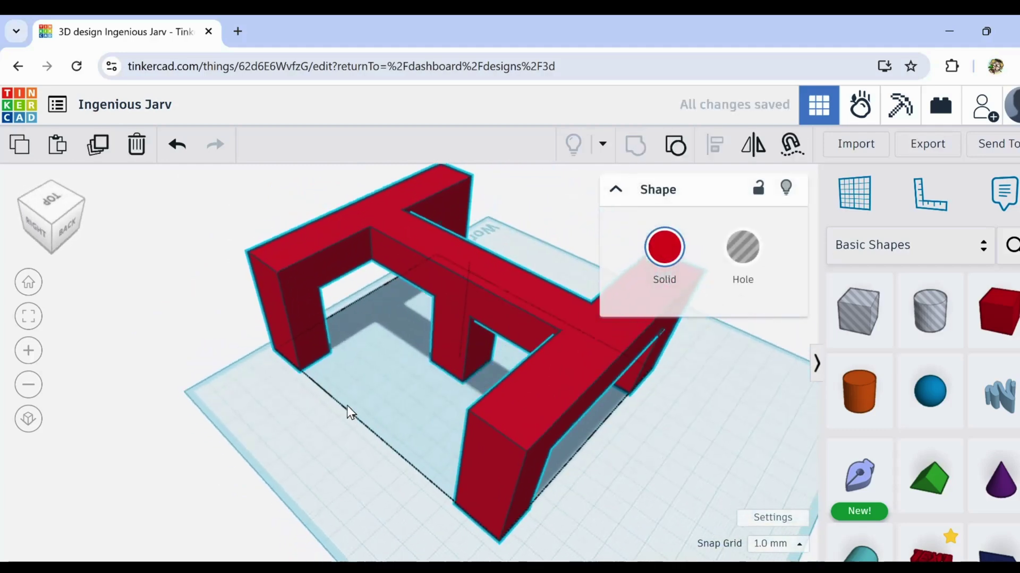
left_click(507, 260)
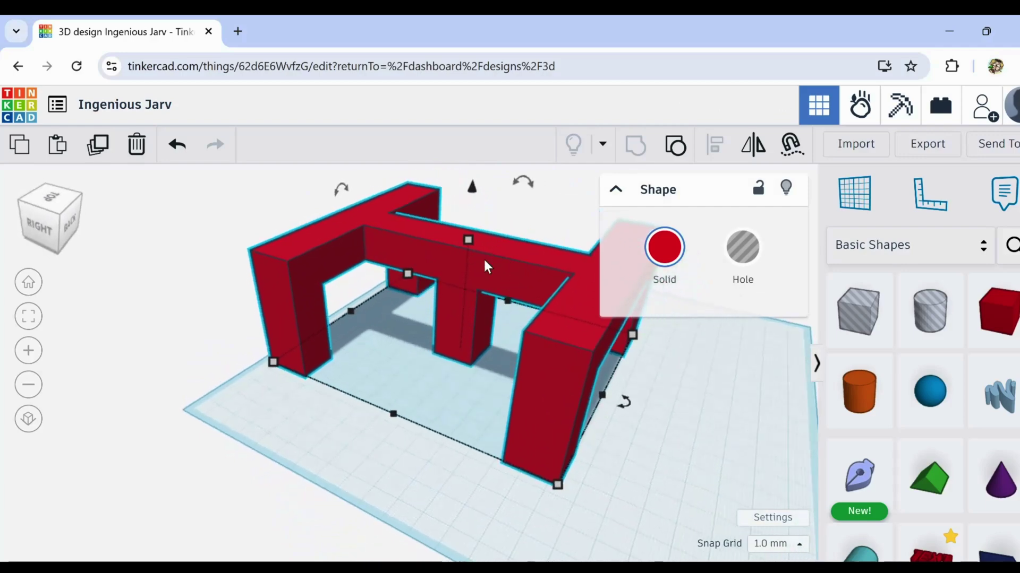
Add a new box wall along the frame's front and widen it slightly
mouse_move(996, 311)
left_mouse_down()
mouse_move(540, 412)
mouse_move(330, 377)
mouse_move(531, 445)
left_mouse_up()
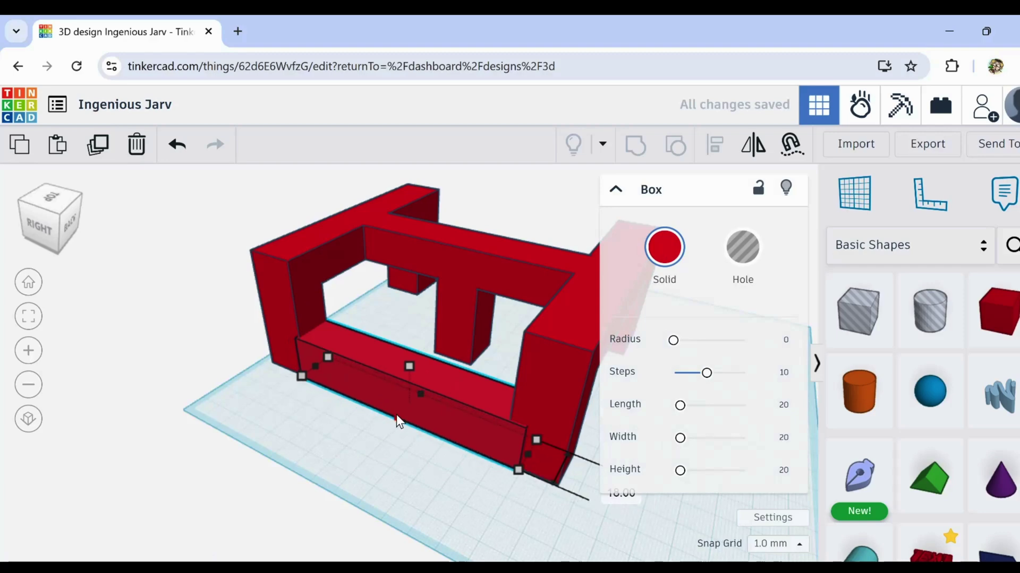
right_click_drag(370, 414, 353, 443)
left_click(432, 369)
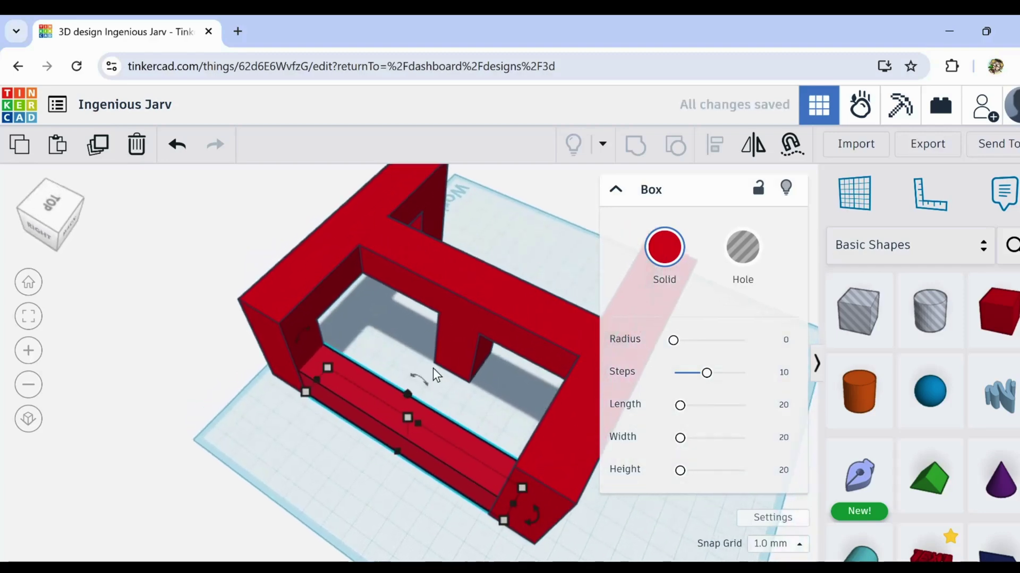
right_click_drag(483, 314, 321, 289)
scroll(320, 290, "up", 5)
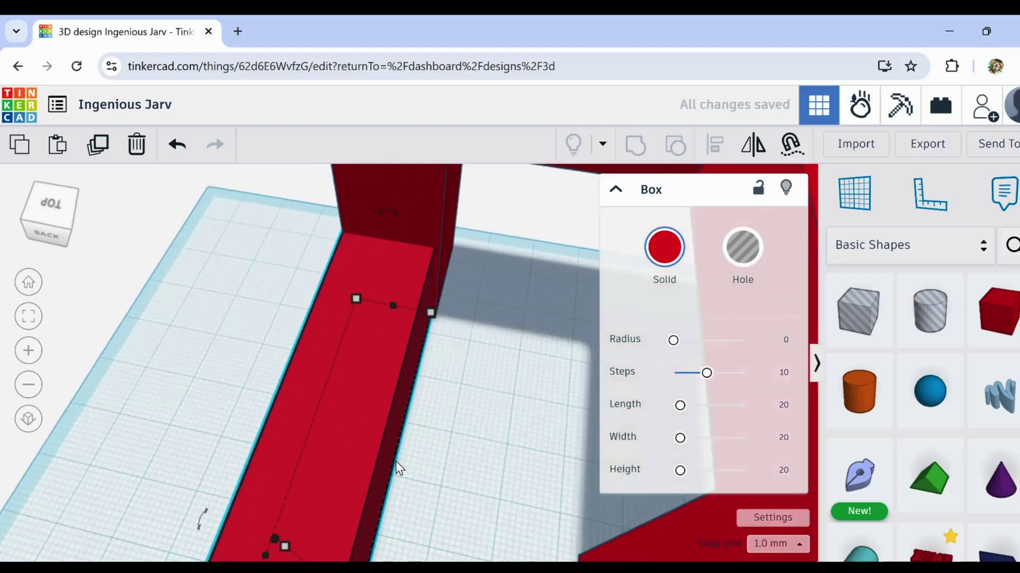
right_click_drag(416, 441, 352, 525)
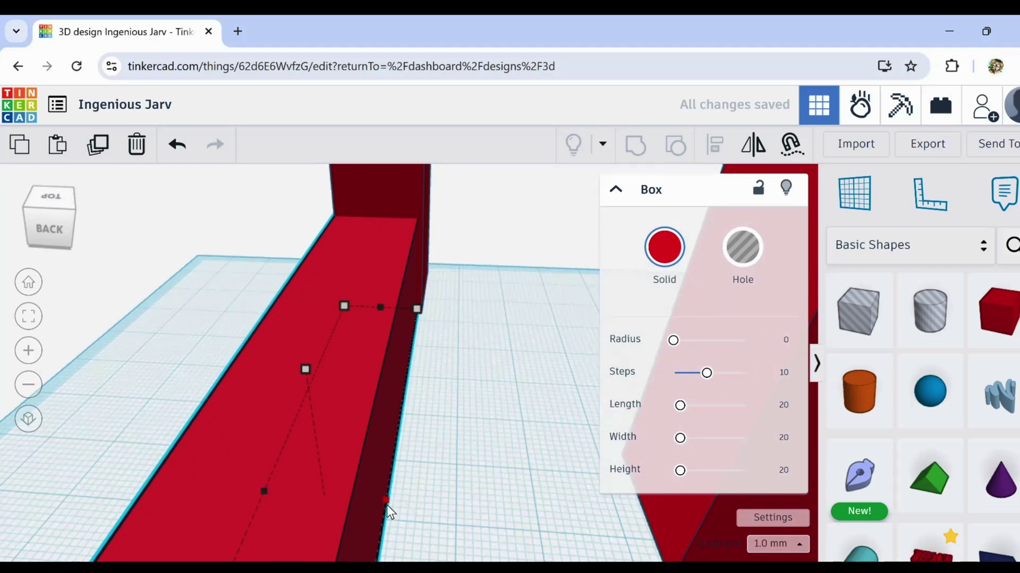
left_click_drag(388, 497, 392, 507)
scroll(520, 430, "down", 3)
scroll(332, 446, "down", 2)
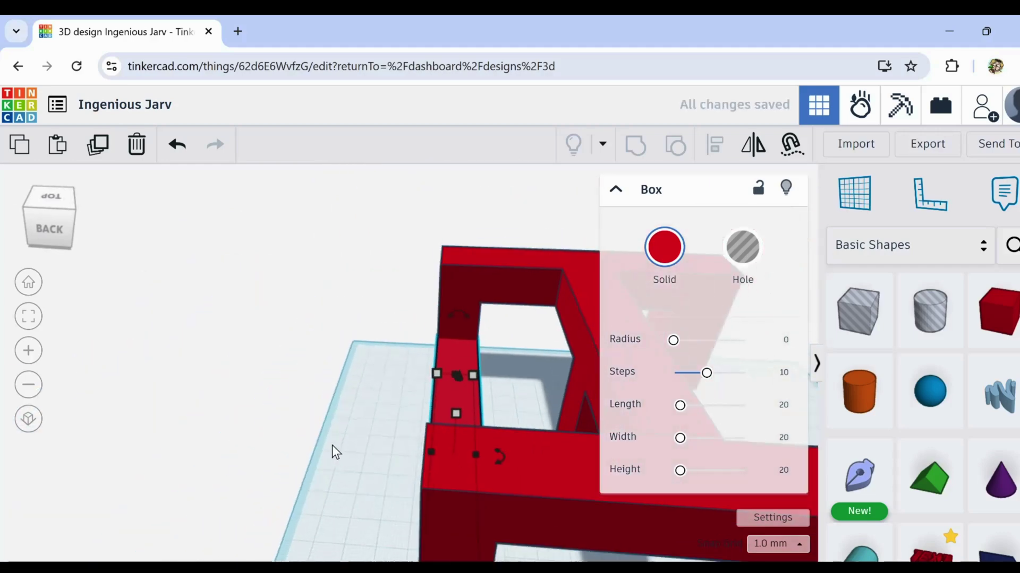
Duplicate the box wall and nudge the copy right into the frame
left_click(320, 447)
left_click(458, 380)
left_click(98, 144)
key("Right")
key("Right")
key("Right")
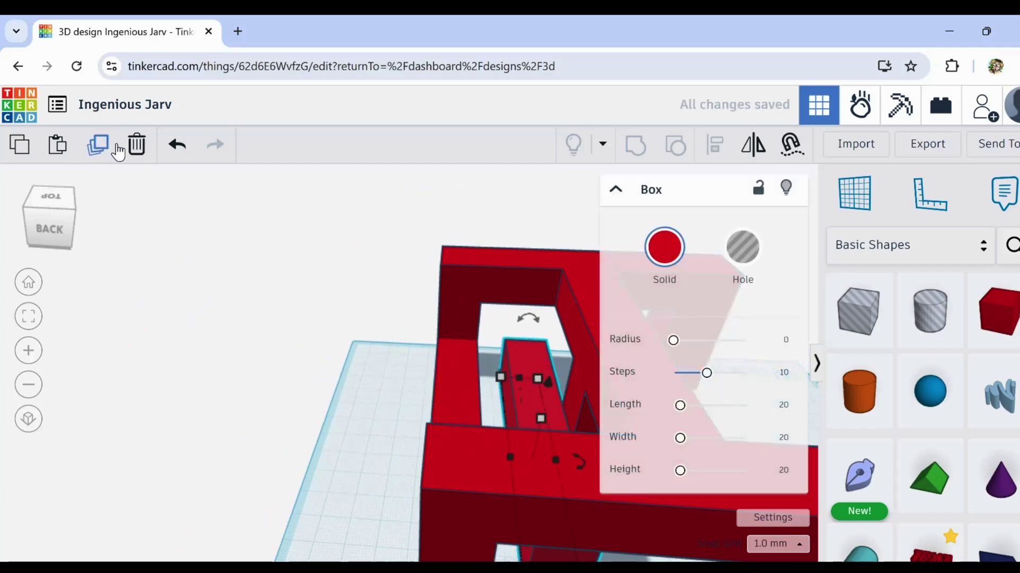
key("Right")
key("Right")
key("Right")
Nudge the right wall slightly to the left
mouse_move(371, 408)
right_mouse_down()
mouse_move(196, 392)
mouse_move(107, 359)
mouse_move(407, 405)
mouse_move(421, 427)
mouse_move(439, 397)
right_mouse_up()
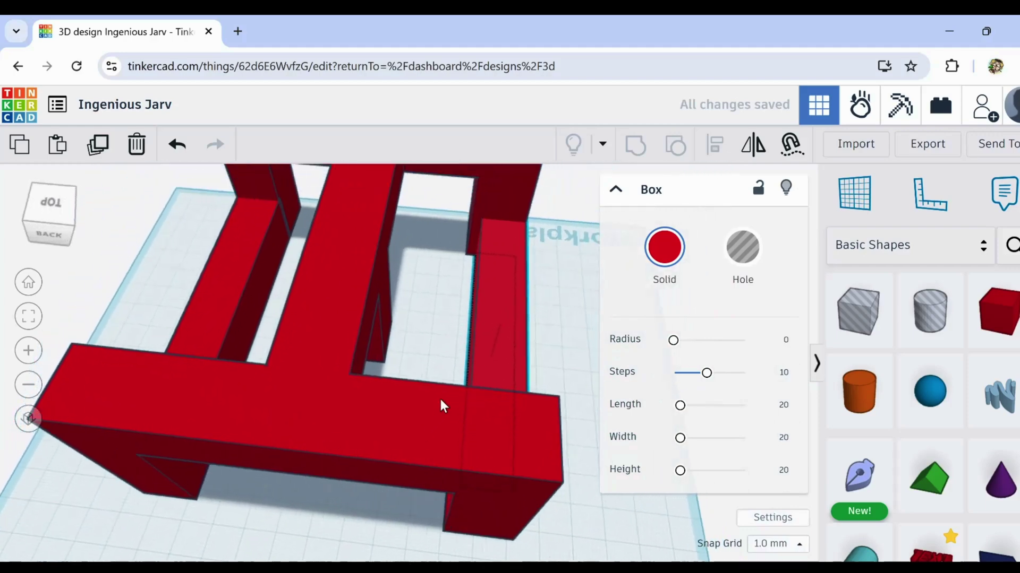
left_click(490, 362)
key("Left")
key("Left")
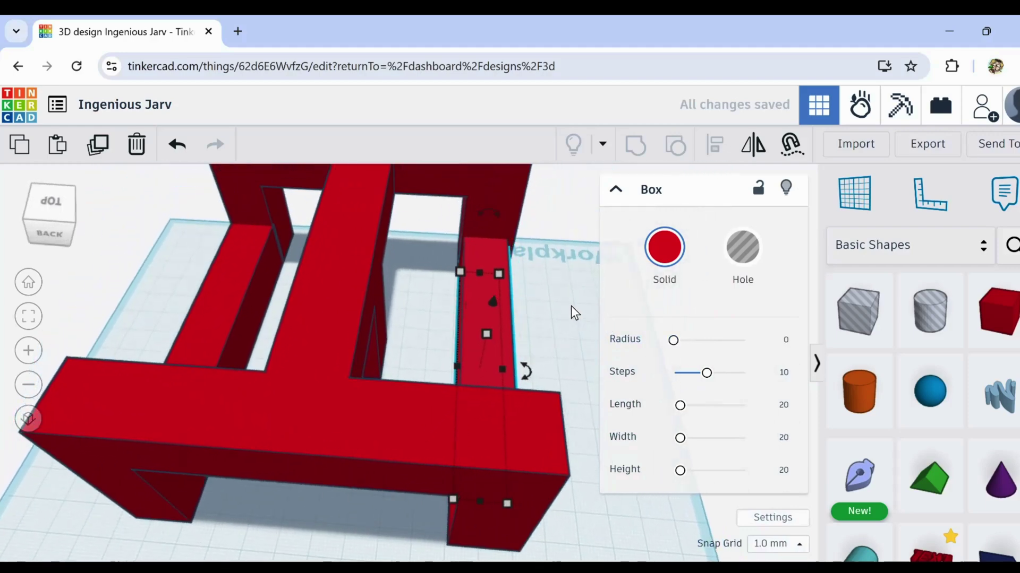
scroll(278, 230, "up", 5)
Undo the last change to the frame
mouse_move(273, 214)
right_mouse_down()
mouse_move(372, 201)
mouse_move(257, 261)
right_mouse_up()
scroll(371, 216, "down", 5)
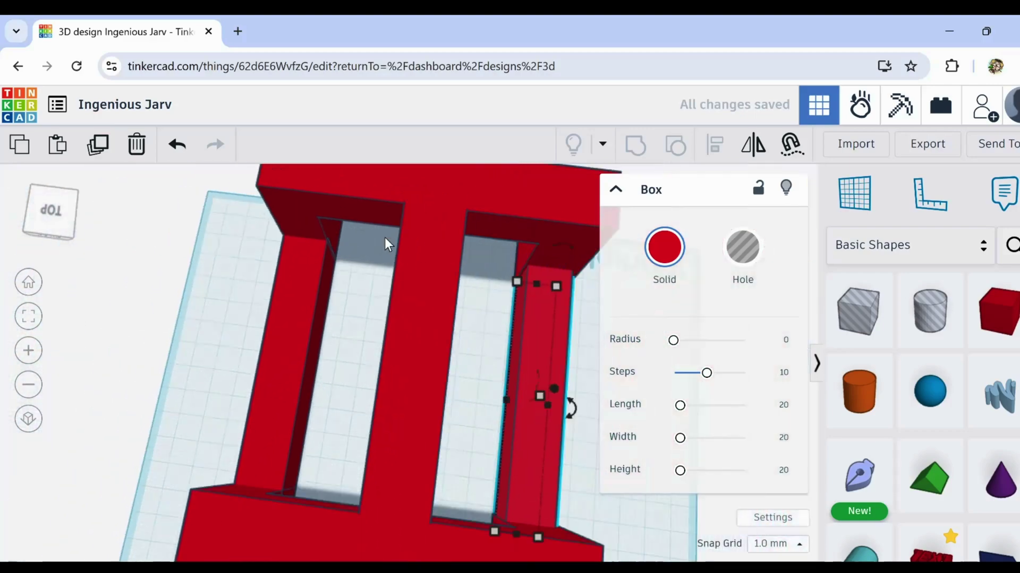
scroll(388, 241, "down", 3)
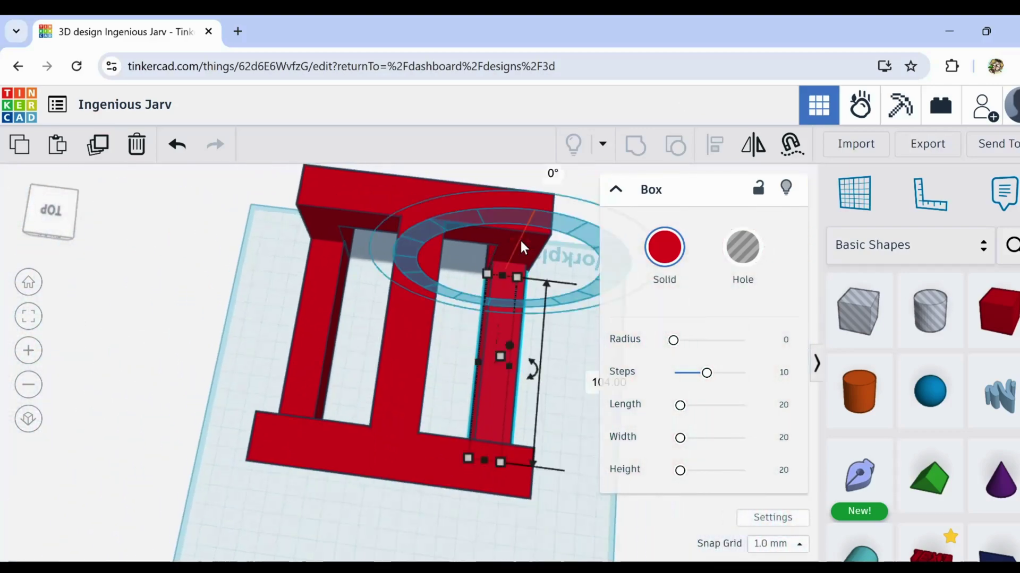
right_click_drag(435, 369, 443, 308)
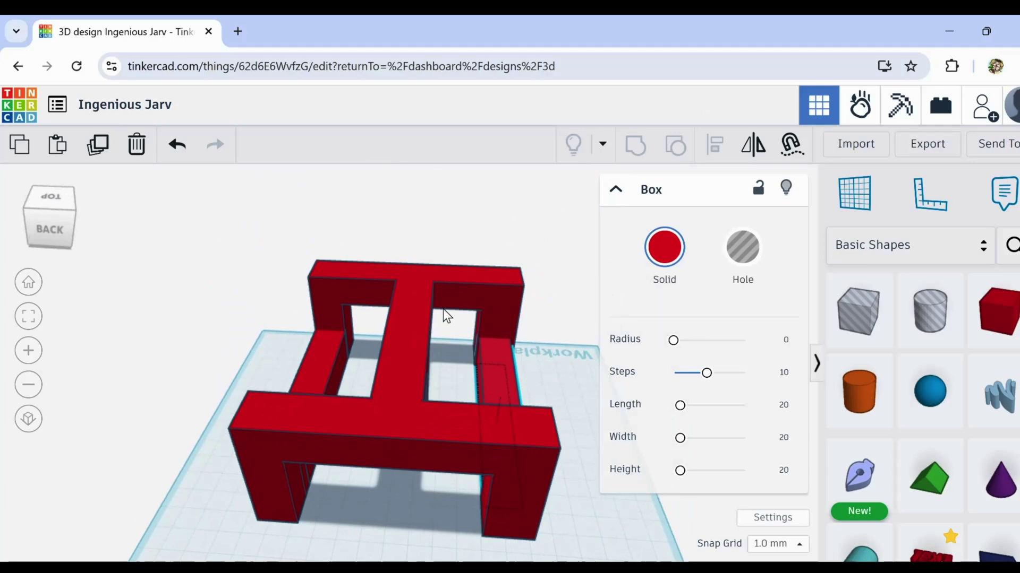
left_click(176, 145)
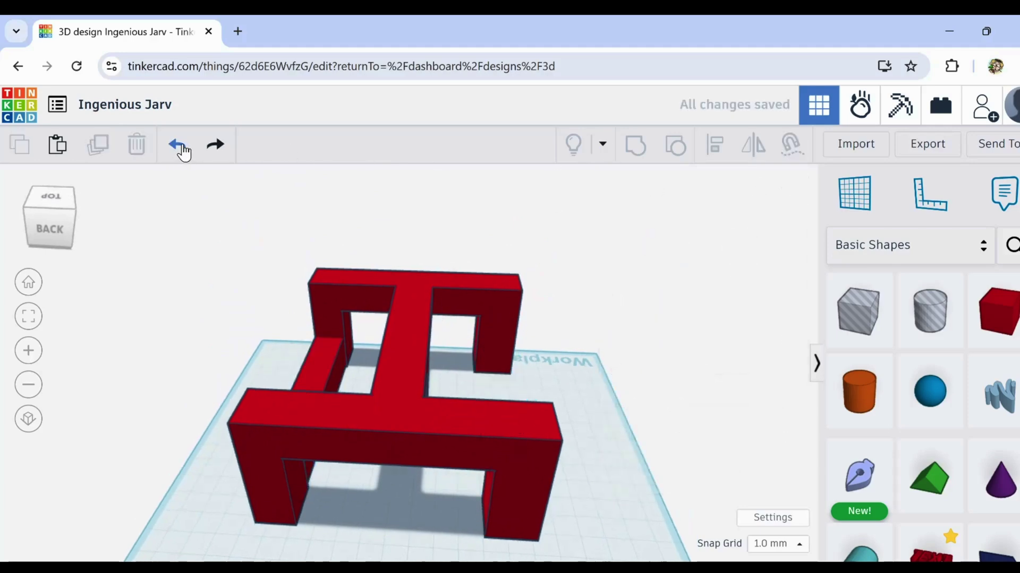
Undo back to separate pieces, then centre all four shapes along one axis
left_click(182, 152)
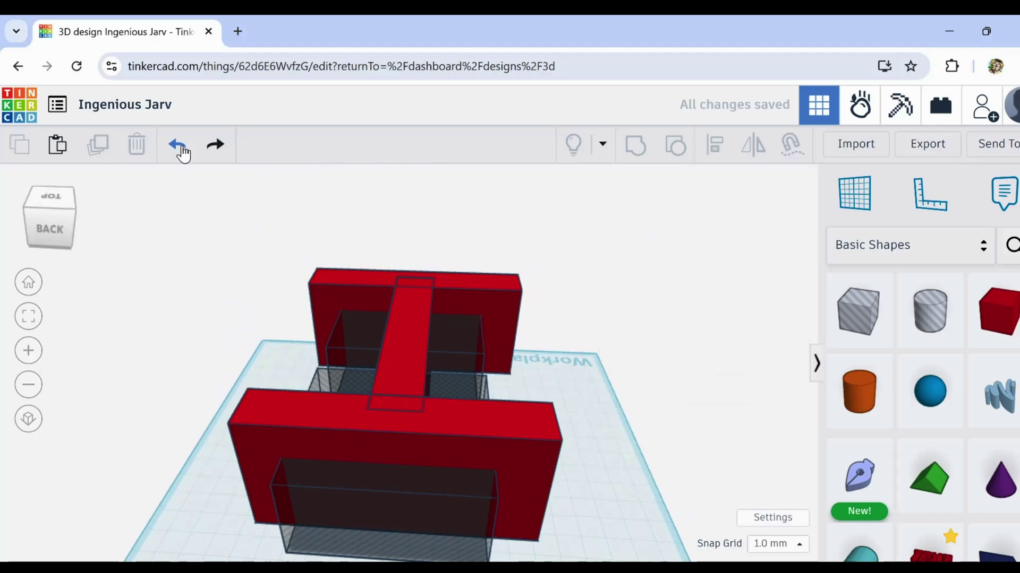
left_click_drag(457, 255, 457, 551)
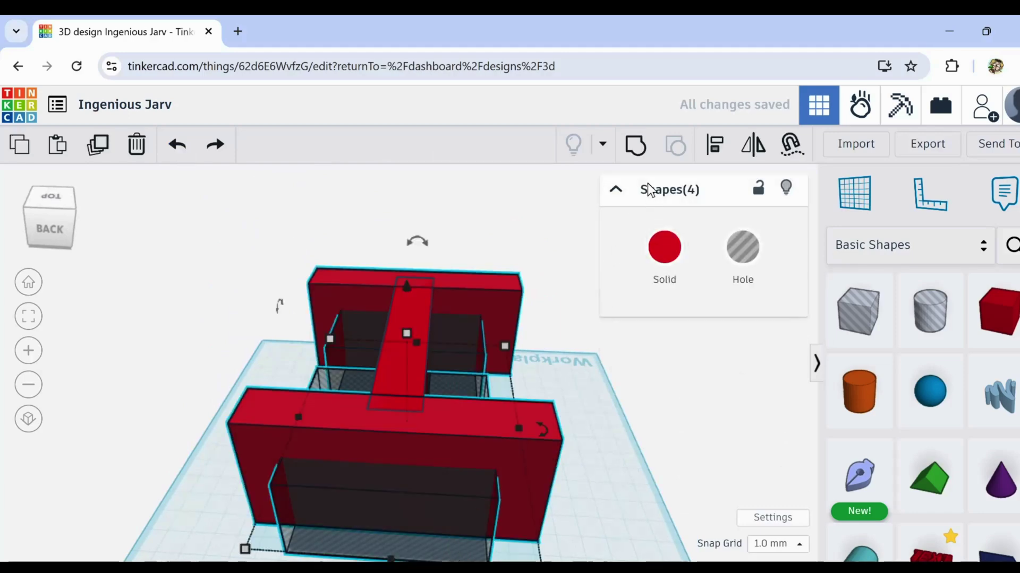
left_click(712, 148)
right_click_drag(661, 384, 635, 409)
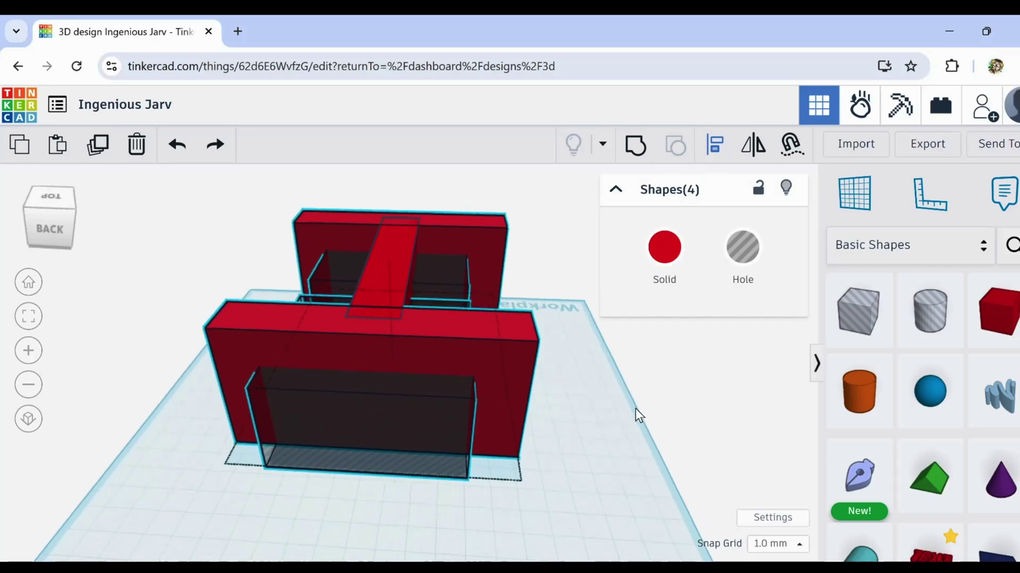
left_click(327, 326)
right_click_drag(444, 289, 447, 326)
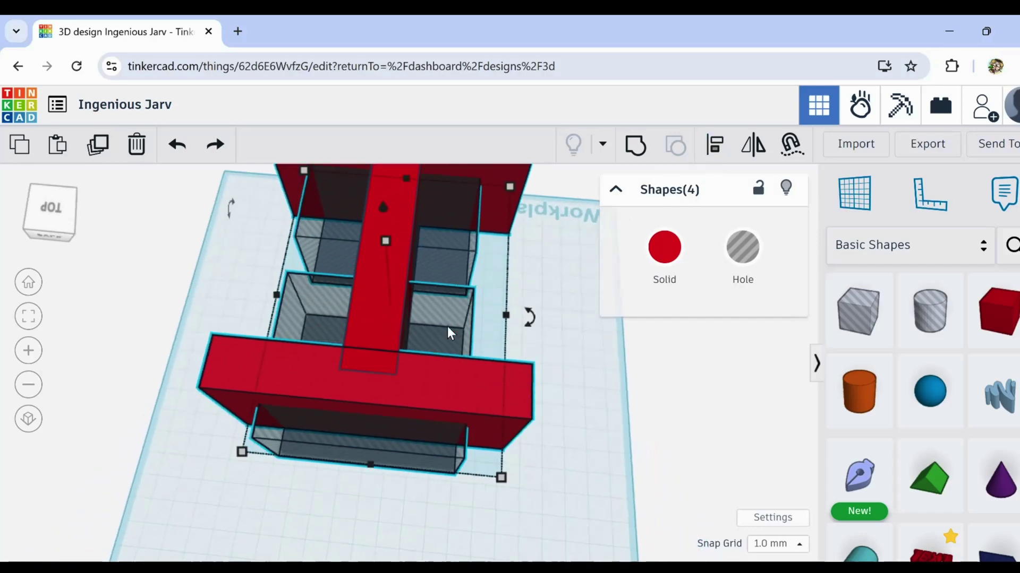
left_click(715, 145)
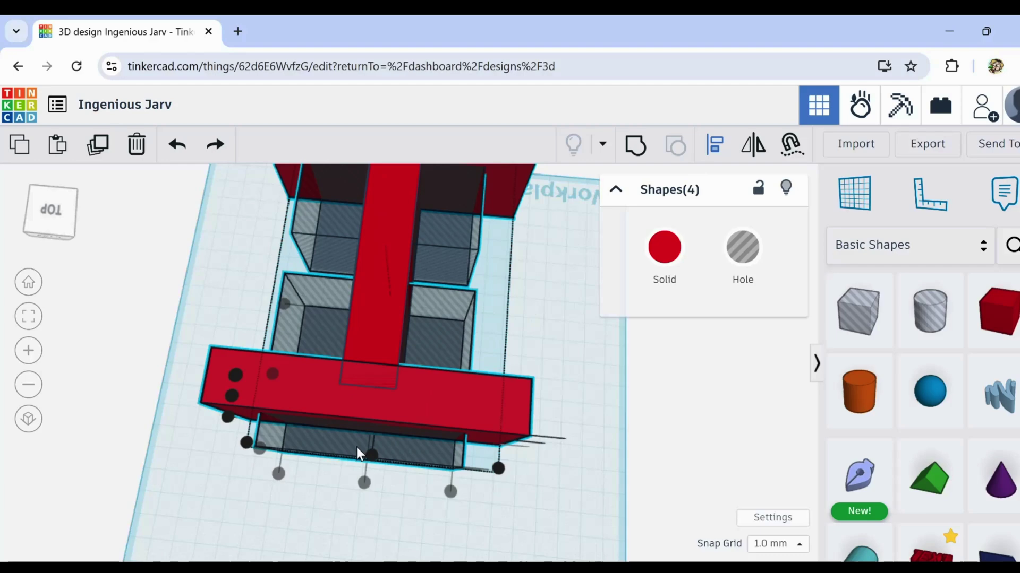
left_click(373, 456)
Copy one red box and select the five shapes of the link
left_click(357, 499)
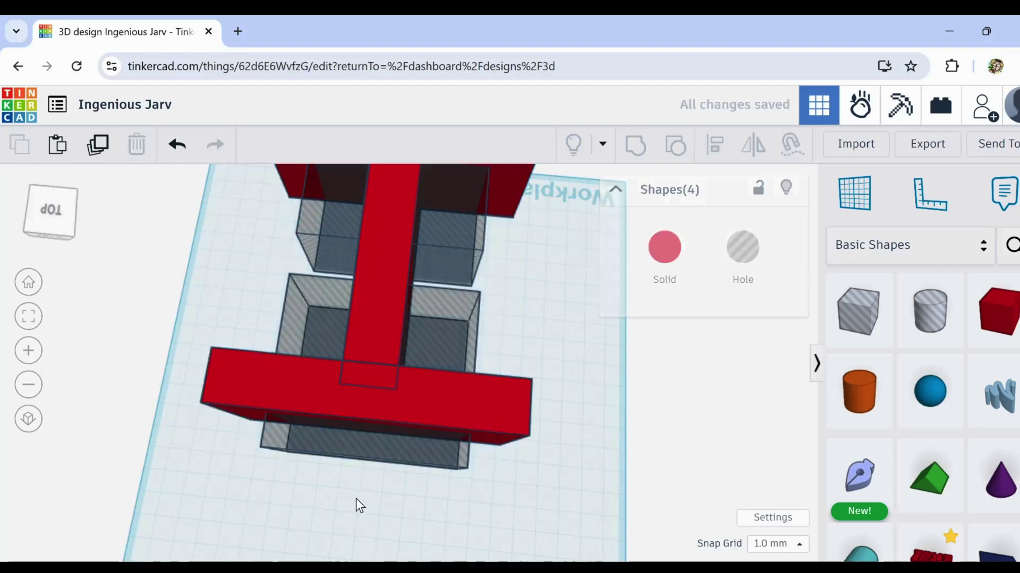
right_click_drag(357, 499, 311, 381)
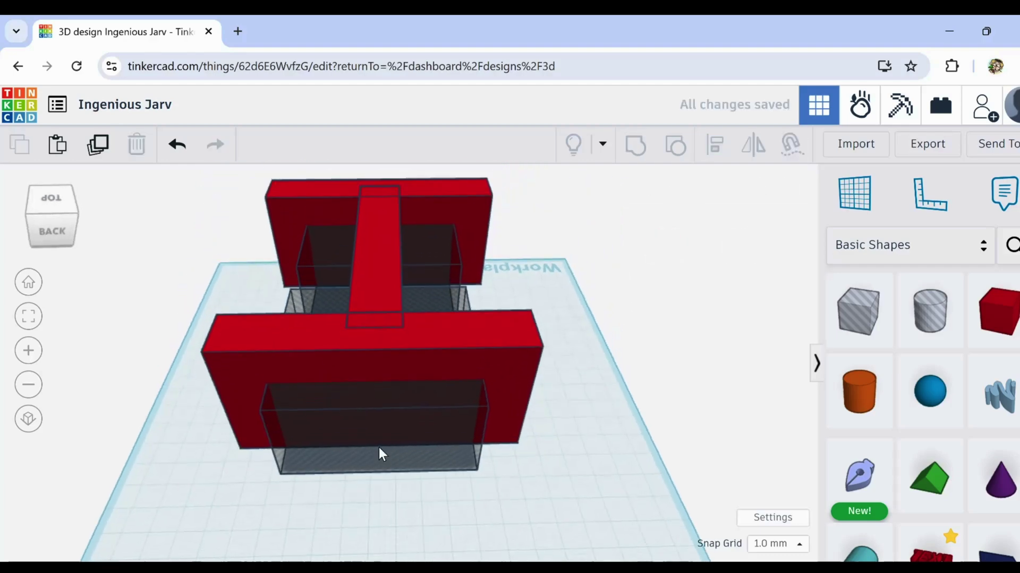
left_click(384, 271)
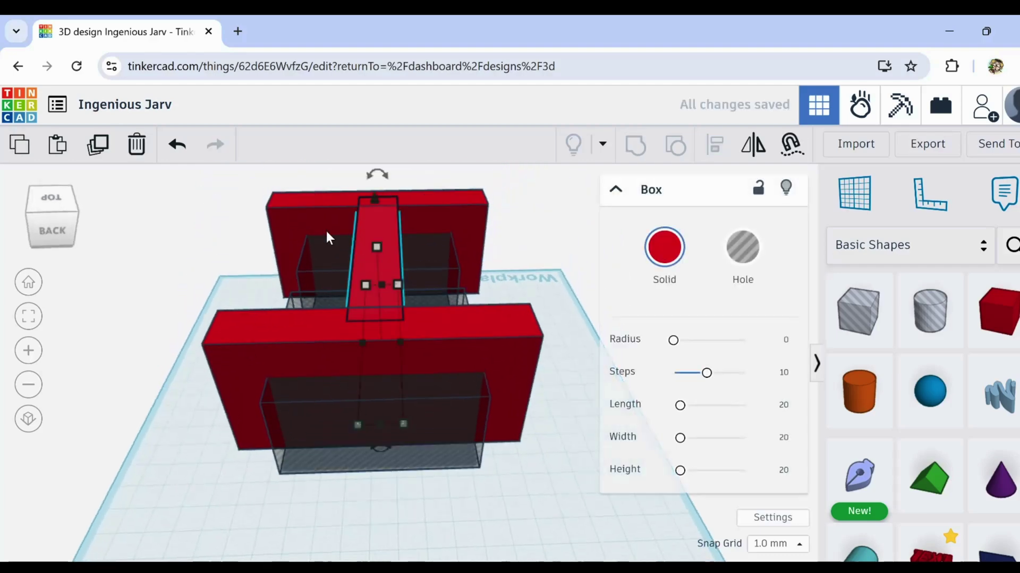
left_click(99, 148)
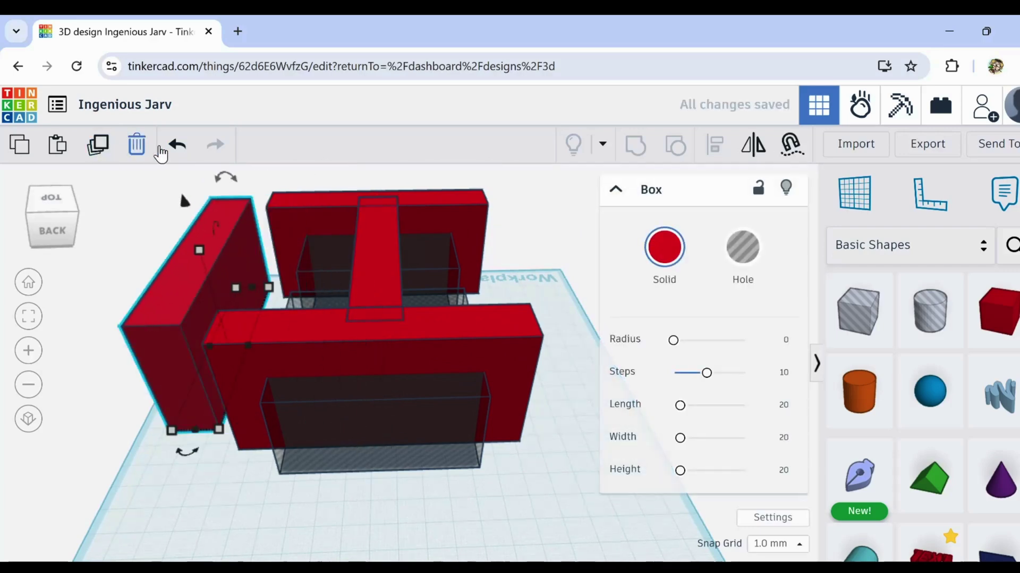
left_click_drag(316, 185, 464, 499)
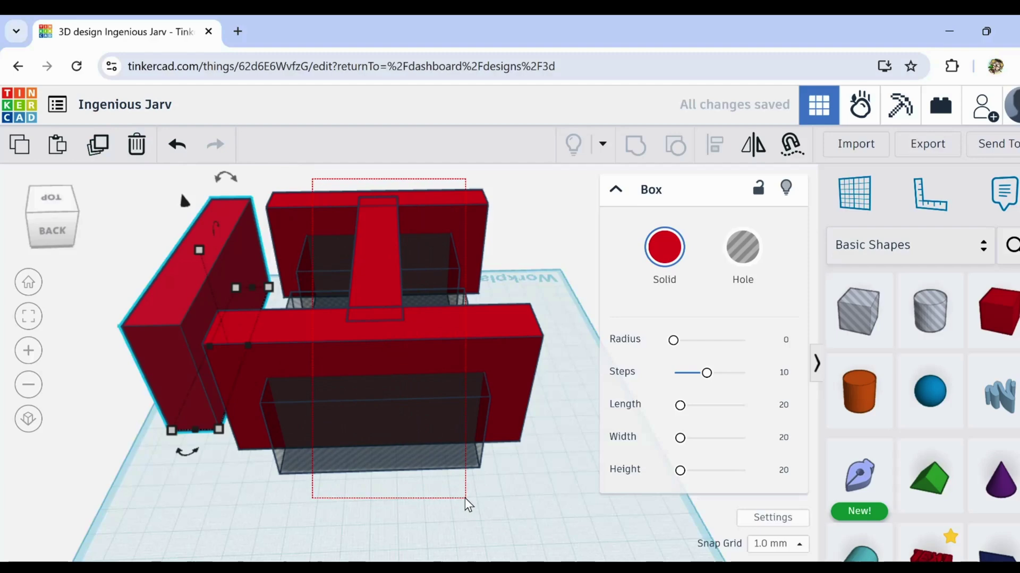
Group the five shapes into one link and nudge the loose box into its left leg
left_click(635, 146)
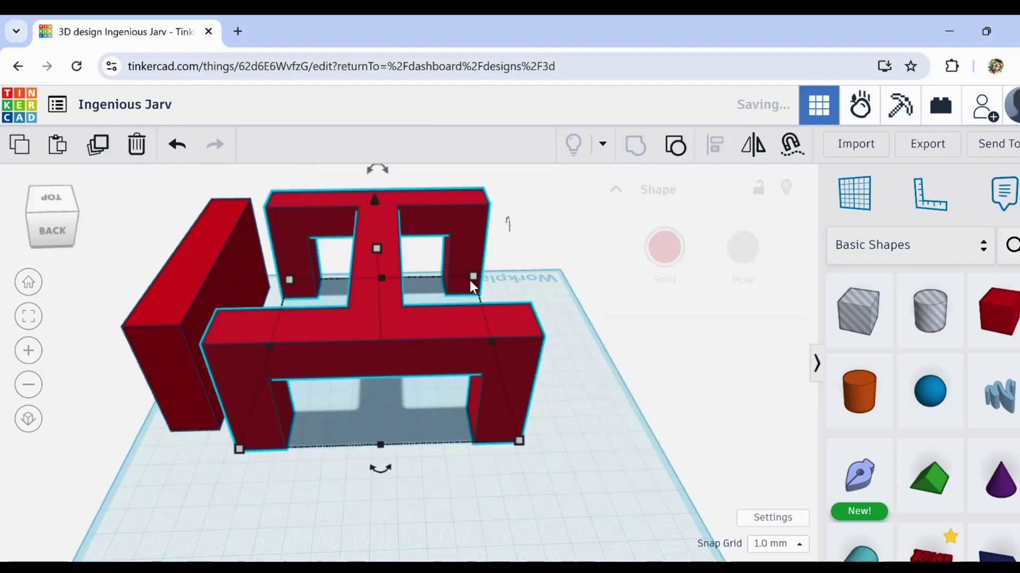
left_click_drag(217, 257, 215, 312)
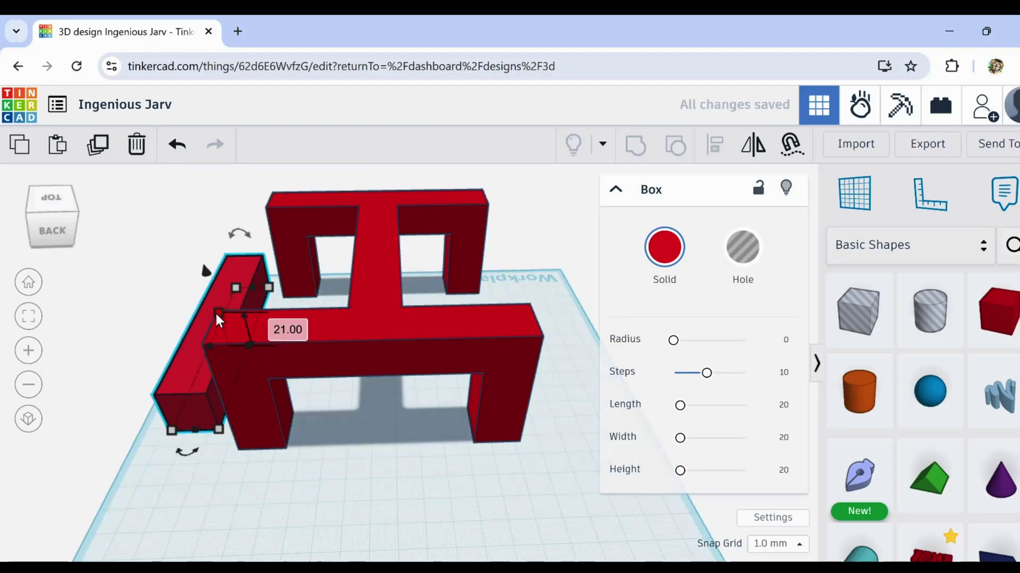
key("shift+Right")
key("shift+Right")
Orbit around the frame walls to view them from the right, back and above
mouse_move(169, 376)
right_mouse_down()
mouse_move(442, 367)
mouse_move(451, 358)
right_mouse_up()
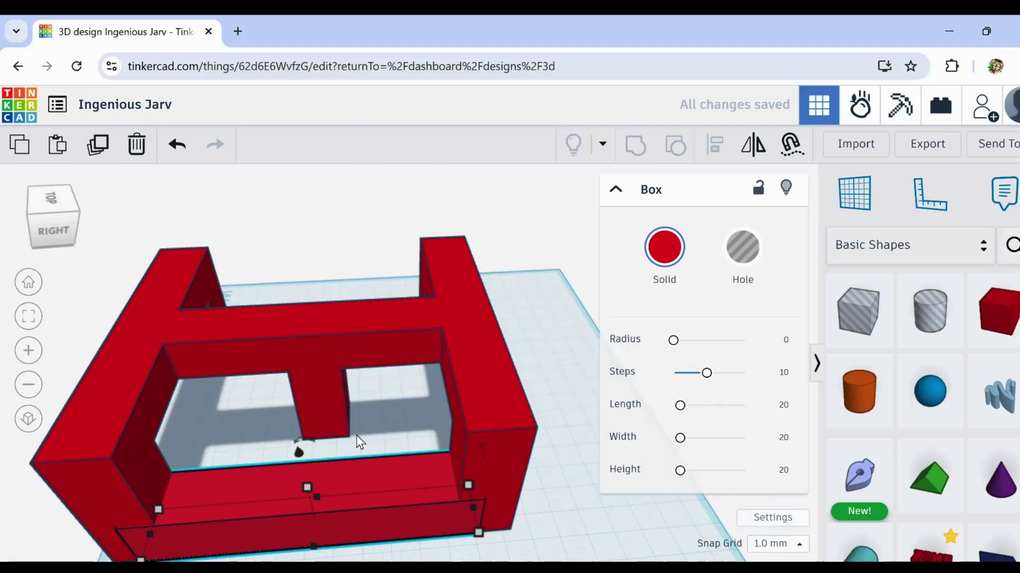
mouse_move(352, 440)
right_mouse_down()
mouse_move(96, 492)
mouse_move(112, 461)
mouse_move(145, 457)
right_mouse_up()
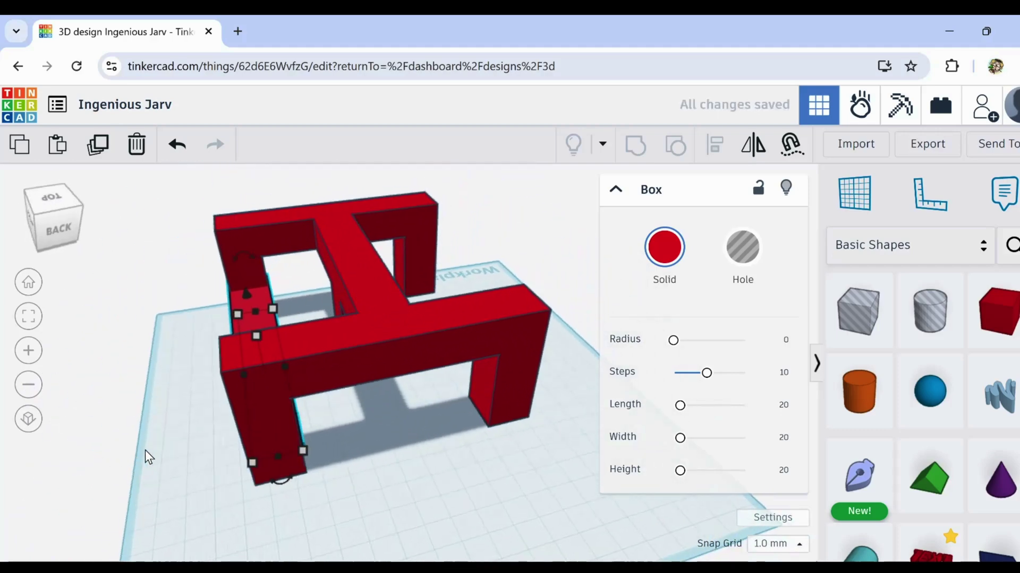
scroll(277, 300, "up", 3)
scroll(274, 299, "up", 3)
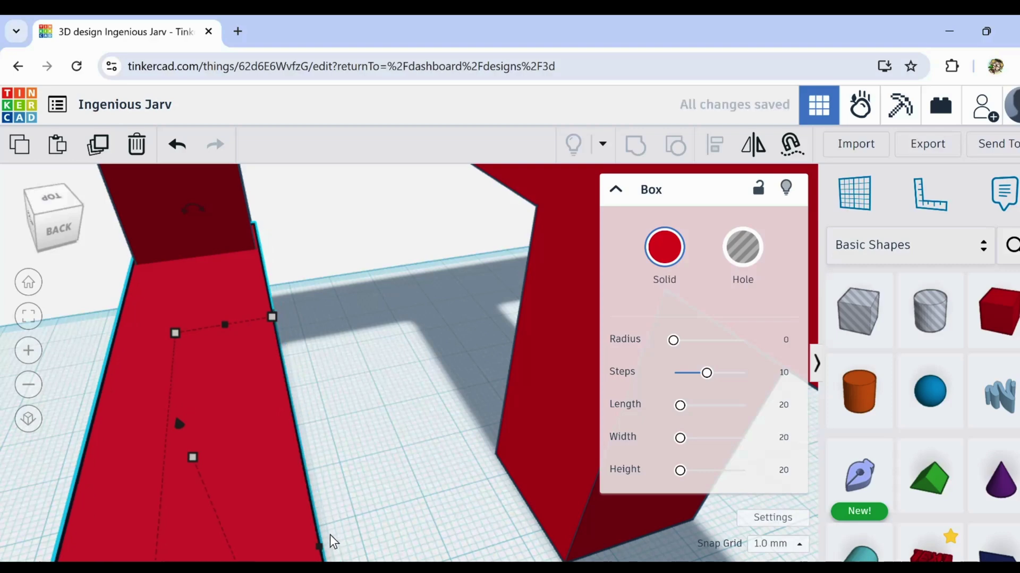
right_click_drag(318, 544, 300, 544)
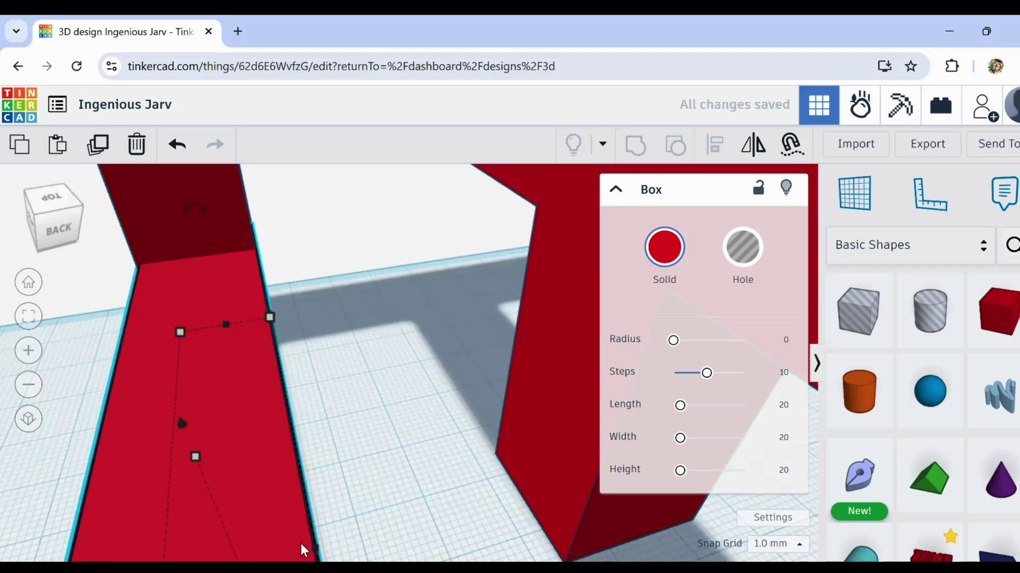
scroll(347, 451, "down", 3)
right_click_drag(347, 451, 516, 370)
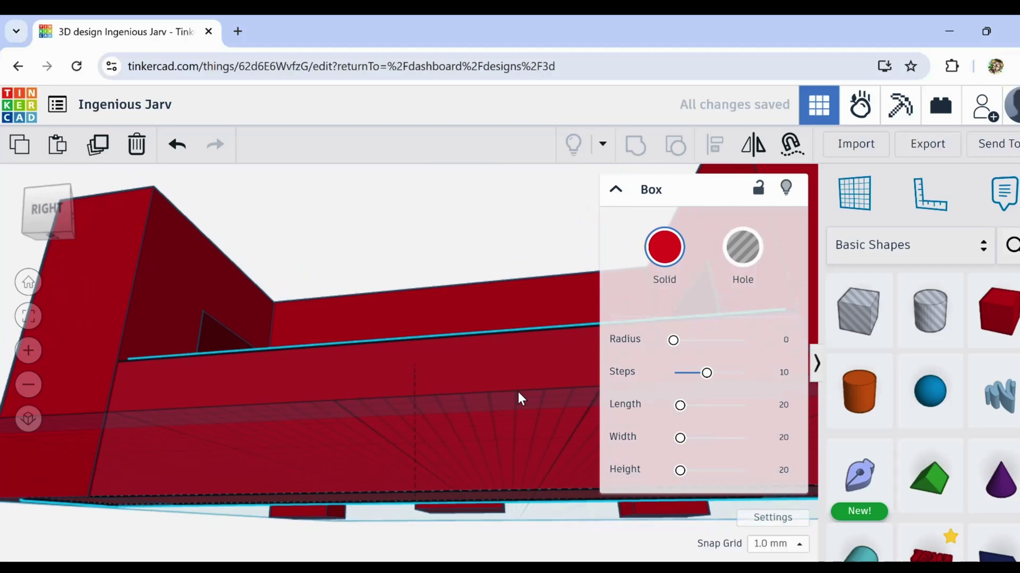
scroll(489, 422, "up", 2)
scroll(489, 422, "down", 3)
mouse_move(273, 537)
right_mouse_down()
mouse_move(275, 499)
mouse_move(715, 546)
right_mouse_up()
Set snap spacing to 0.1 mm and nudge the wall slightly right
left_click(800, 545)
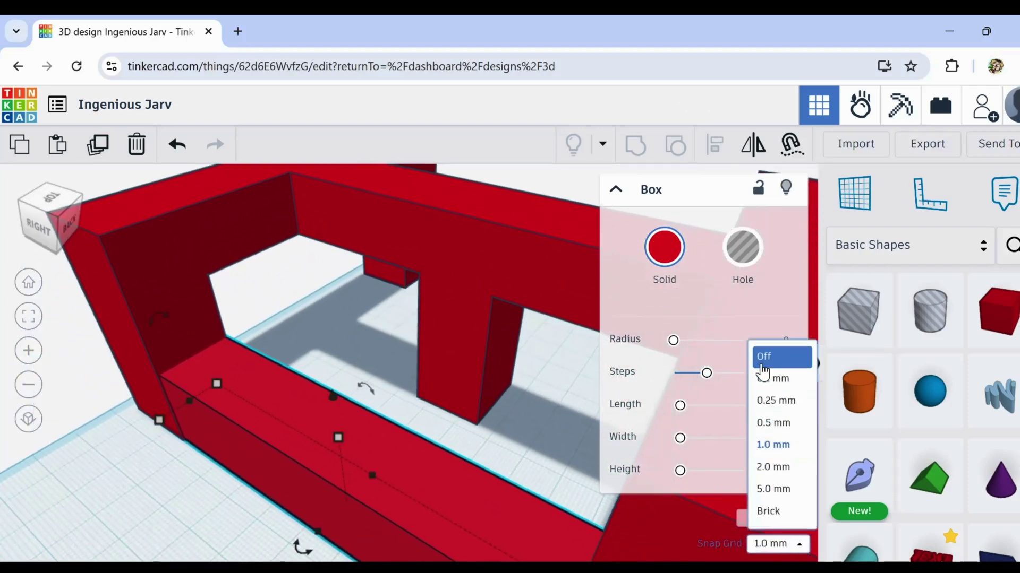
left_click(772, 381)
scroll(154, 383, "up", 2)
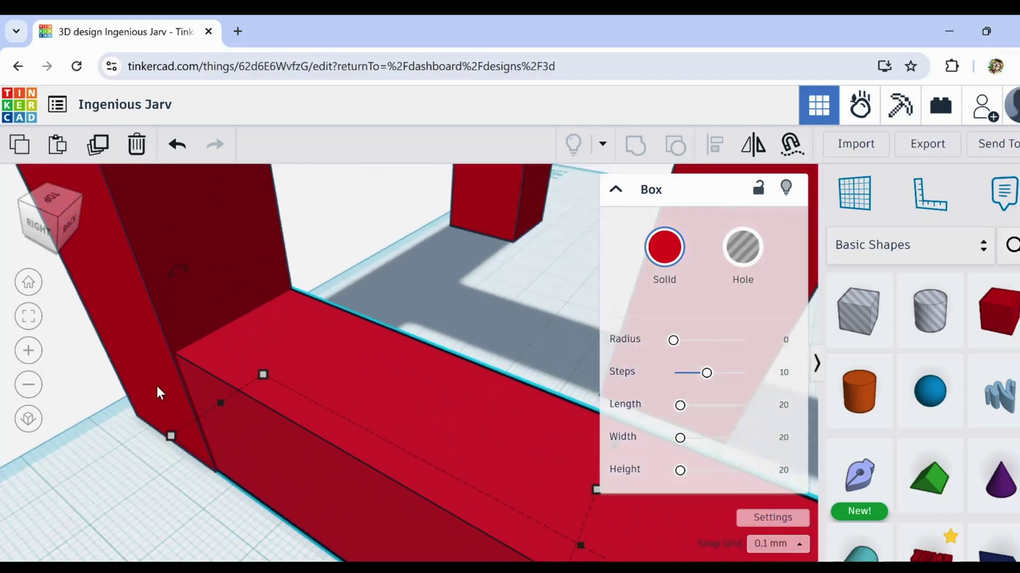
mouse_move(217, 391)
right_mouse_down()
mouse_move(318, 444)
mouse_move(210, 423)
mouse_move(310, 475)
right_mouse_up()
middle_click_drag(310, 474, 387, 369)
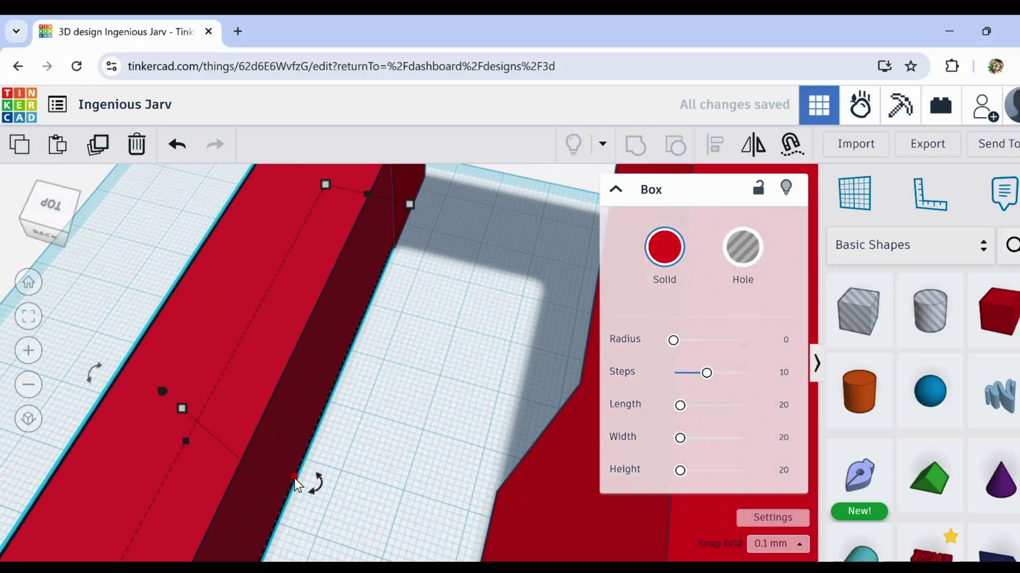
left_click_drag(294, 479, 301, 475)
scroll(394, 380, "down", 2)
left_click(401, 381)
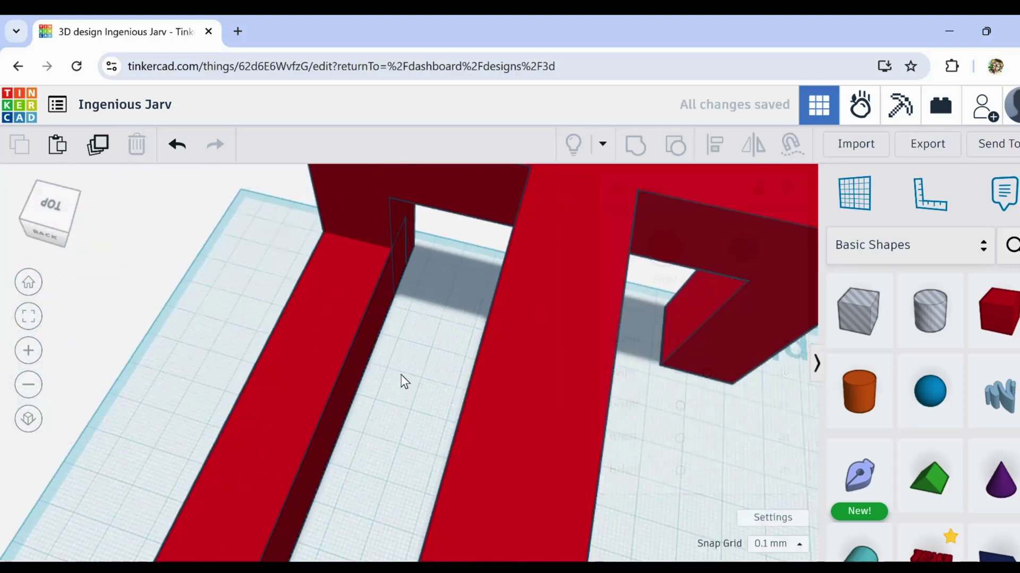
scroll(401, 380, "down", 3)
scroll(398, 377, "down", 2)
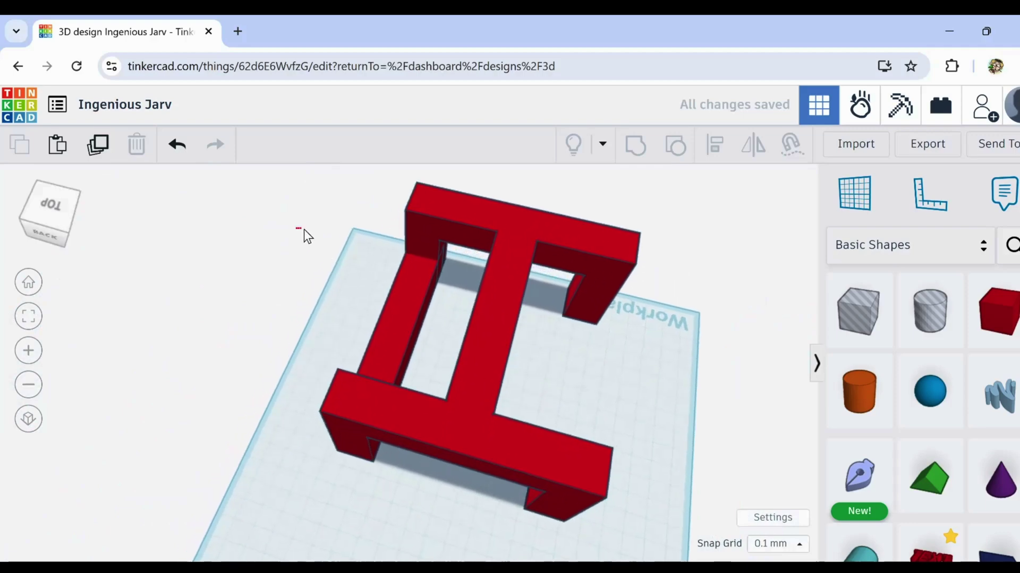
Duplicate the left inner wall and move the copy across the central bar
left_click(393, 299)
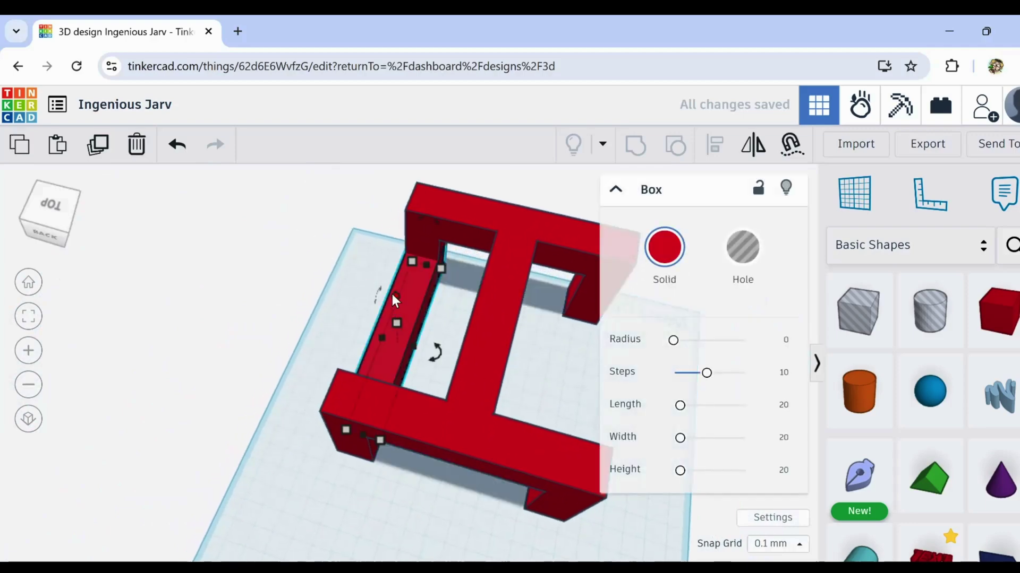
left_click(107, 152)
key("Left")
key("Left")
key("Left")
key("Left")
key("Left")
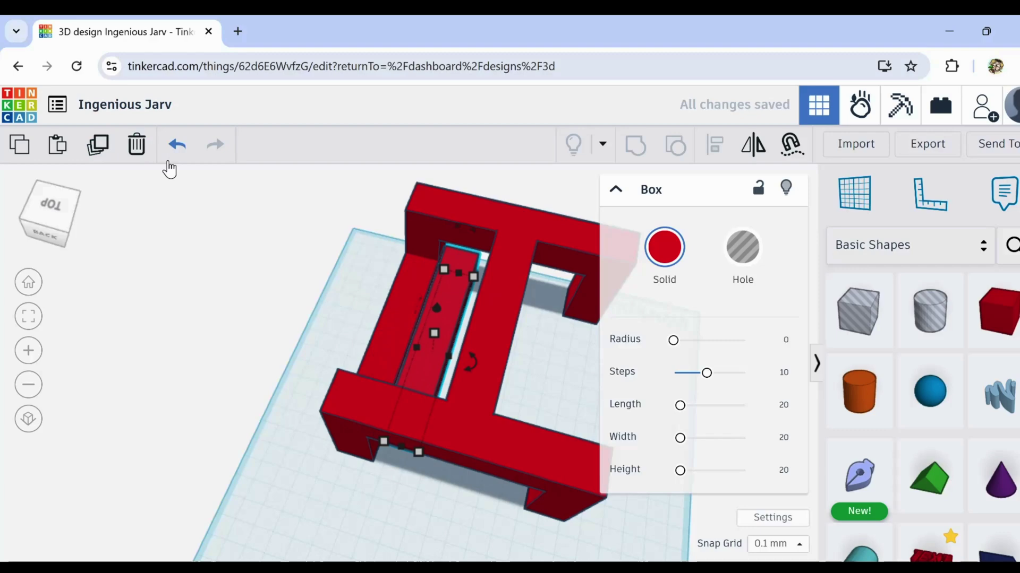
key("Left")
key("Left")
key("Left")
key("Left")
key("Left")
key("Left")
key("Left")
key("Left")
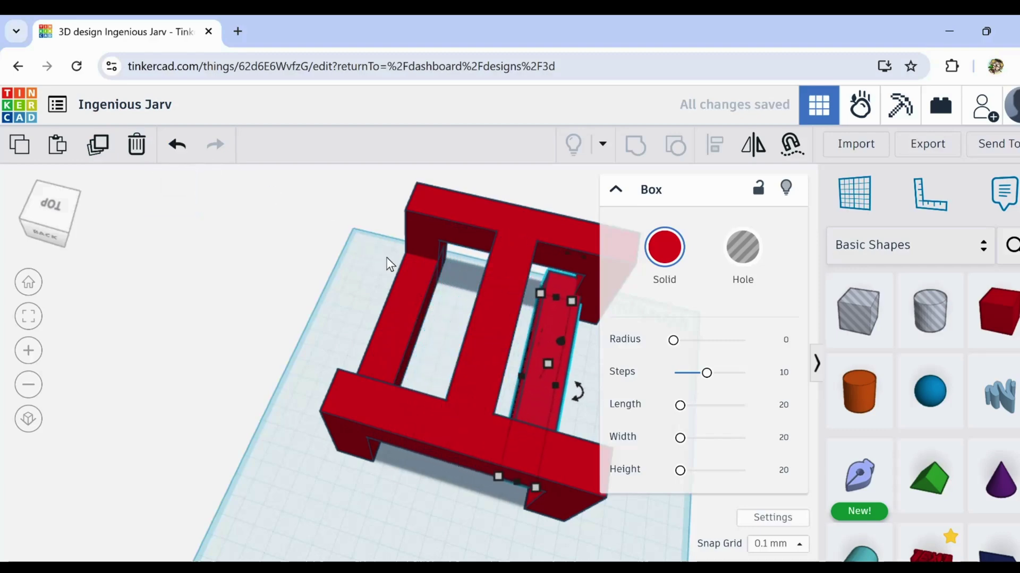
key("Left")
key("Left")
key("Left")
key("Left")
key("Left")
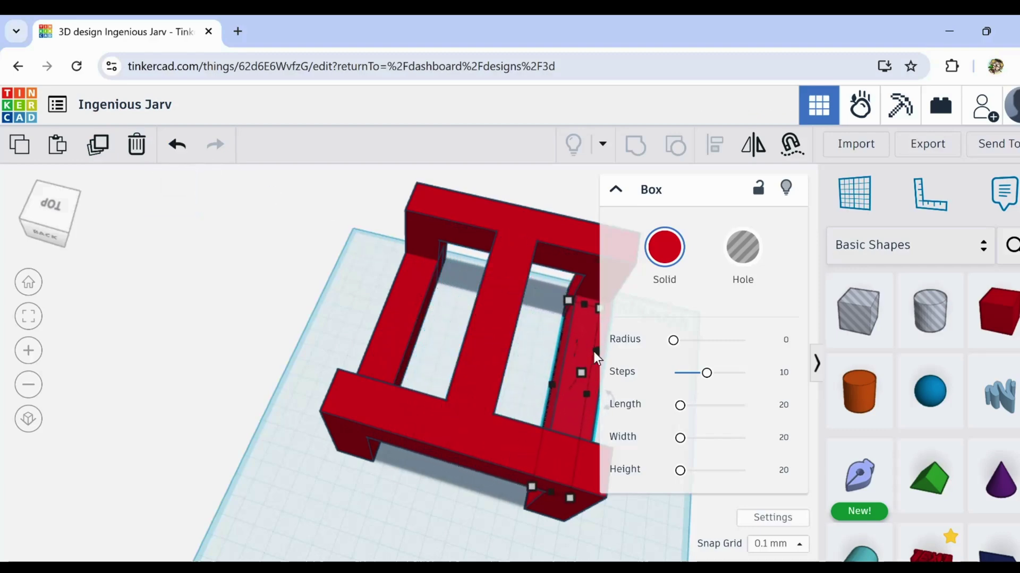
mouse_move(594, 352)
right_mouse_down()
mouse_move(507, 354)
mouse_move(518, 391)
mouse_move(422, 351)
right_mouse_up()
scroll(415, 335, "up", 3)
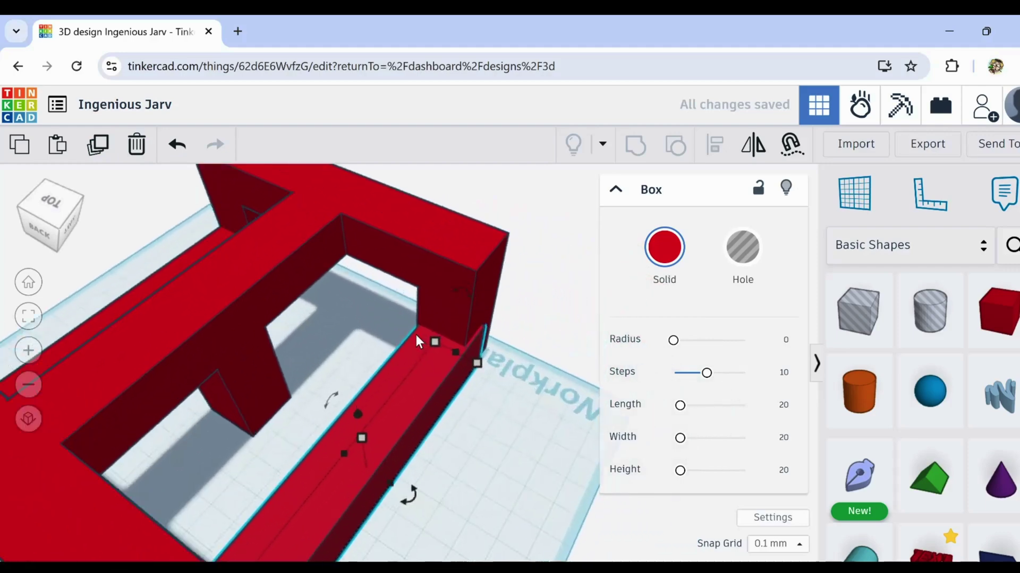
scroll(415, 335, "up", 3)
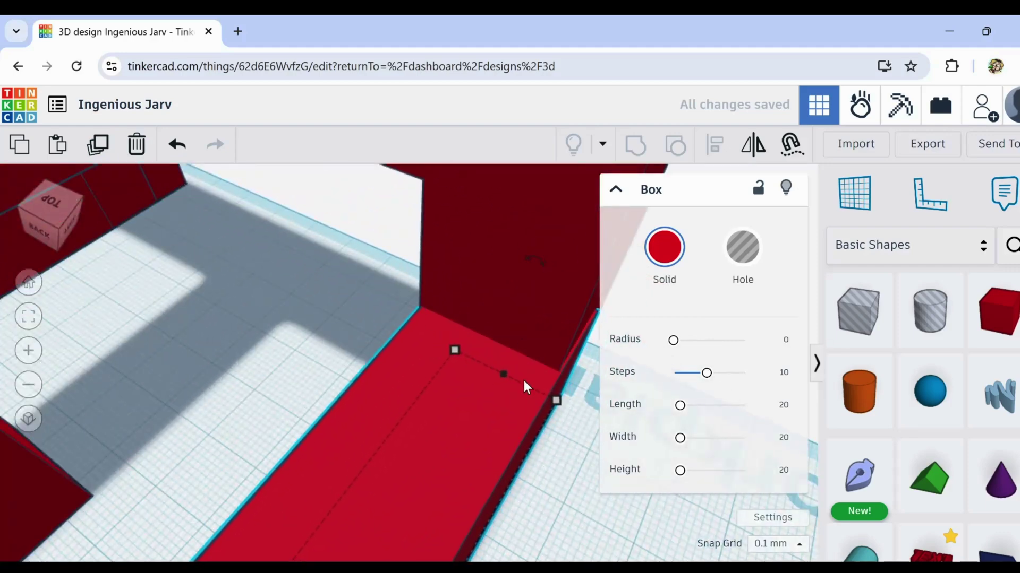
scroll(523, 382, "down", 3)
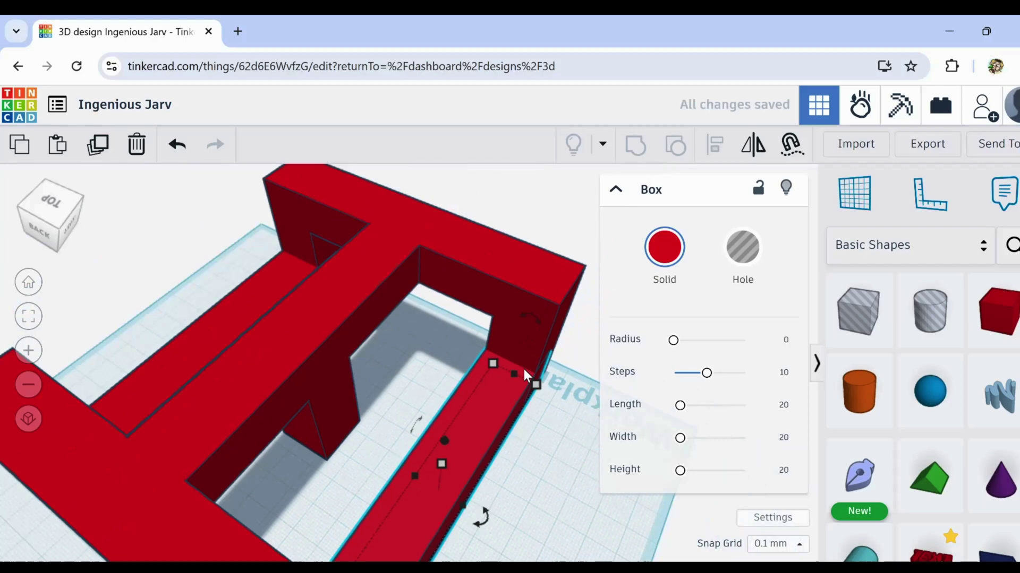
scroll(522, 370, "down", 3)
Rotate the right inner wall copy -90° across the opening
left_click(239, 440)
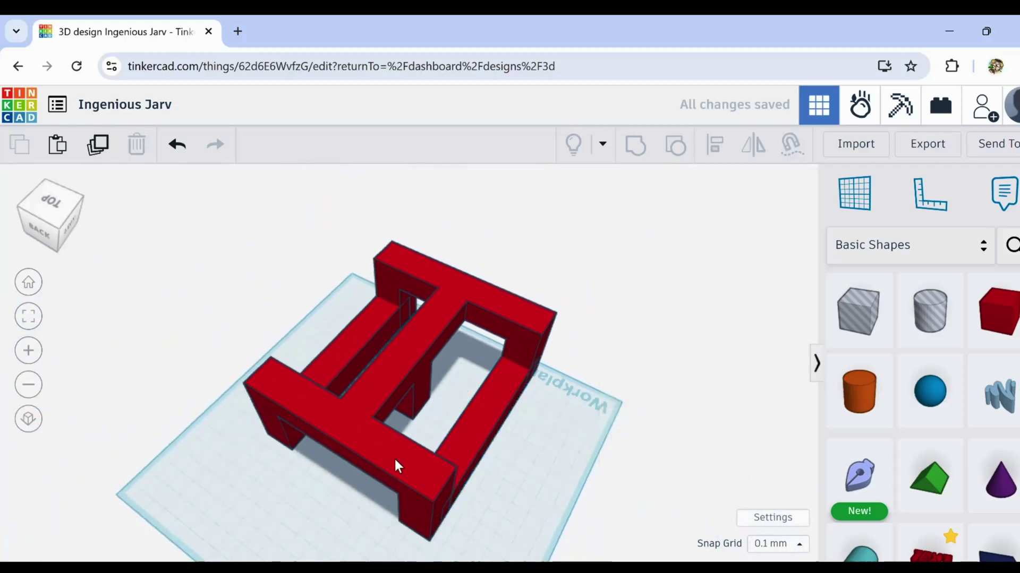
left_click(470, 395)
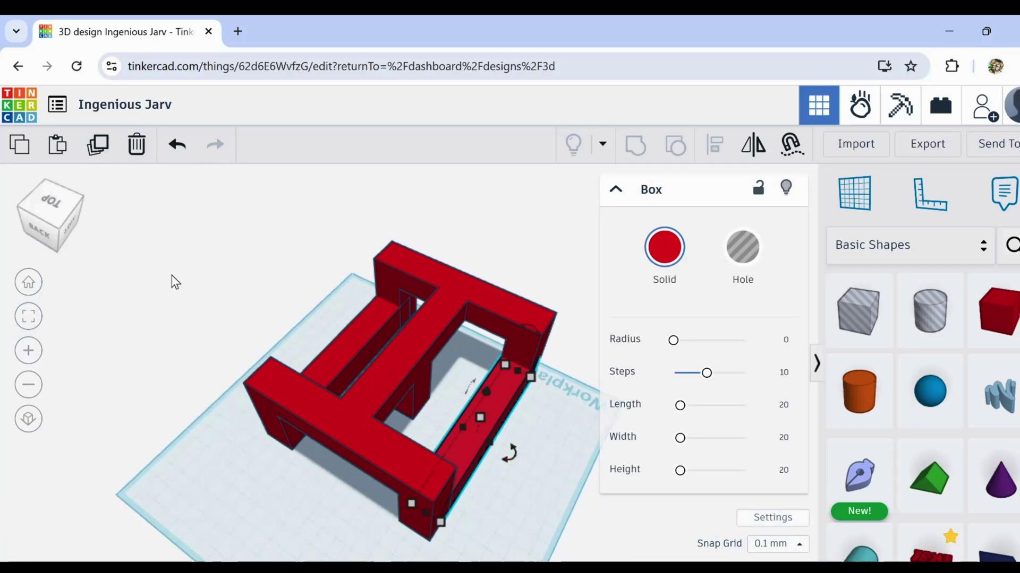
left_click(96, 146)
left_click(484, 397)
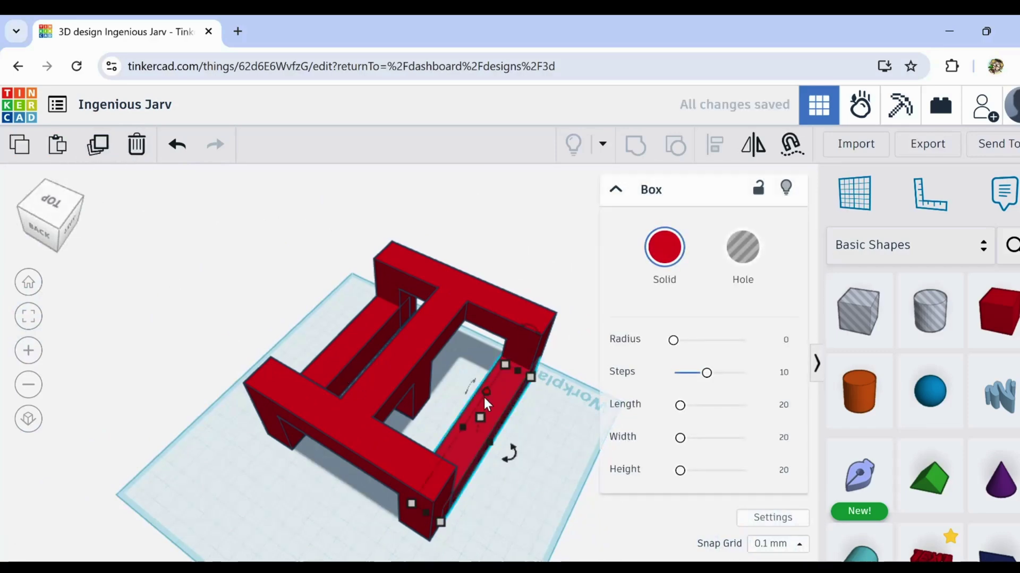
mouse_move(508, 448)
left_mouse_down()
mouse_move(510, 456)
mouse_move(463, 407)
mouse_move(434, 400)
left_mouse_up()
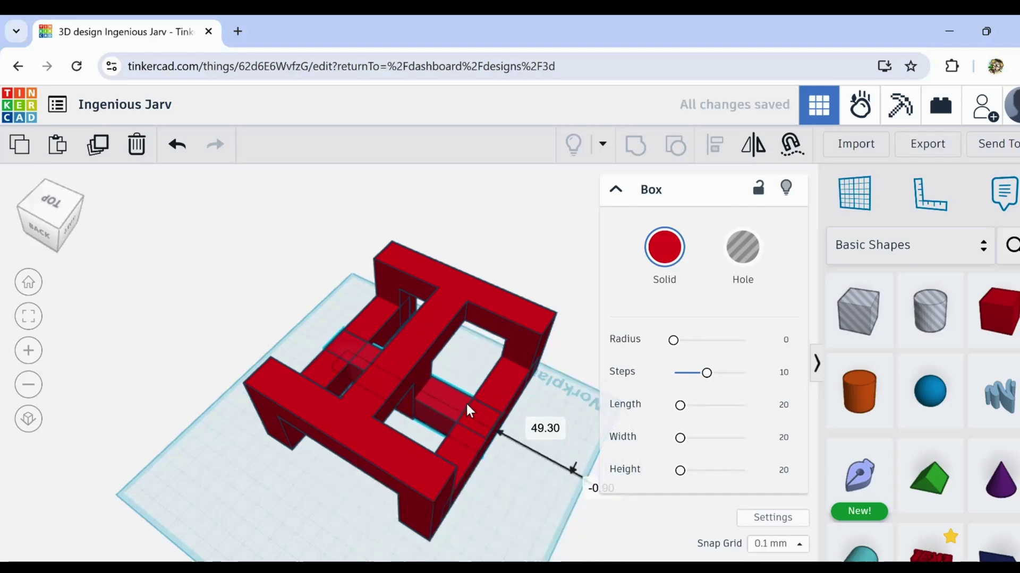
scroll(433, 398, "up", 3)
scroll(433, 391, "up", 3)
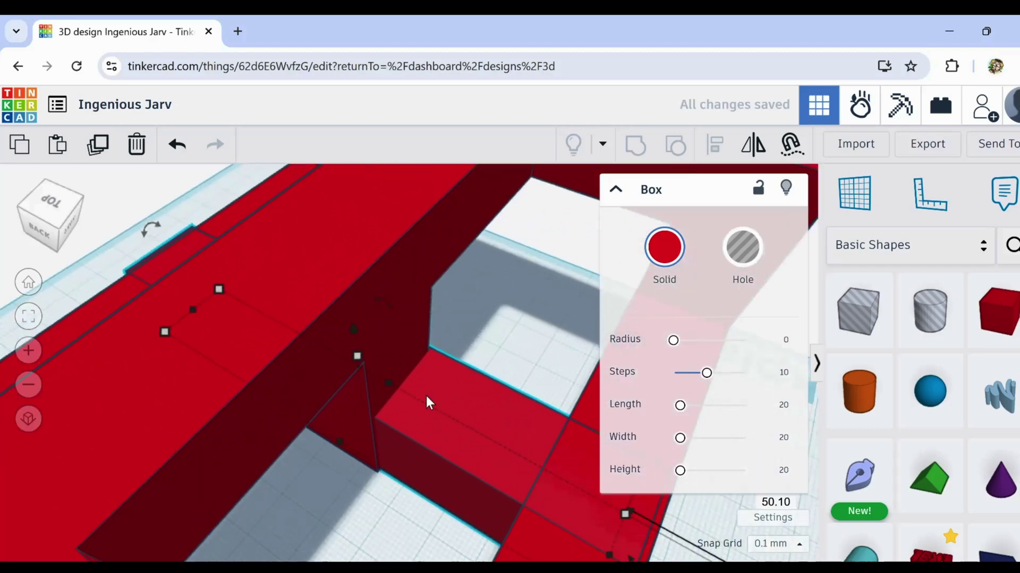
Orbit around the frame from the left, back and above to check placement
mouse_move(490, 447)
right_mouse_down()
mouse_move(300, 428)
mouse_move(356, 436)
right_mouse_up()
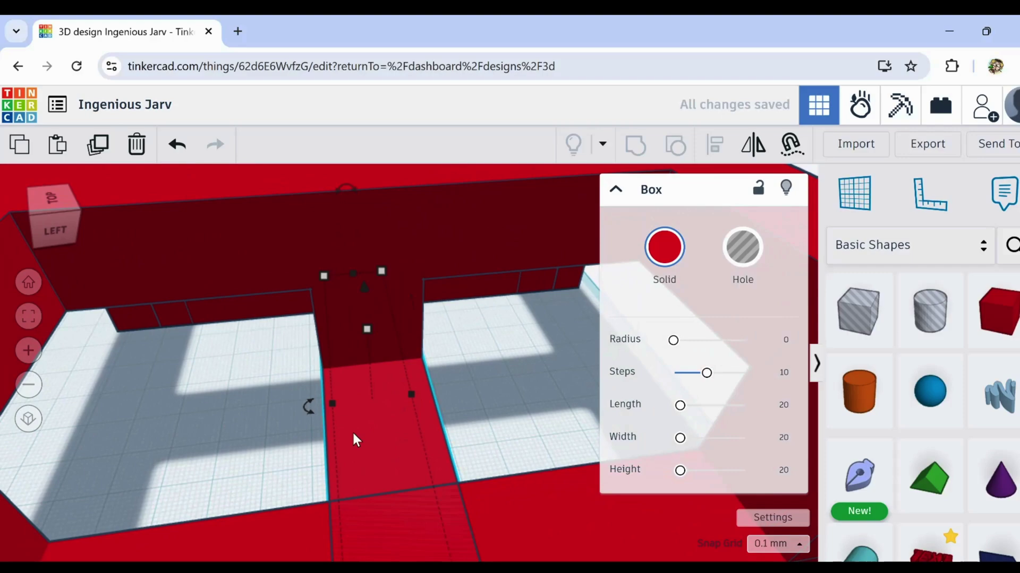
scroll(326, 407, "down", 3)
scroll(327, 405, "down", 2)
mouse_move(346, 446)
right_mouse_down()
mouse_move(575, 439)
mouse_move(407, 509)
mouse_move(333, 494)
right_mouse_up()
scroll(333, 494, "up", 2)
scroll(263, 534, "up", 1)
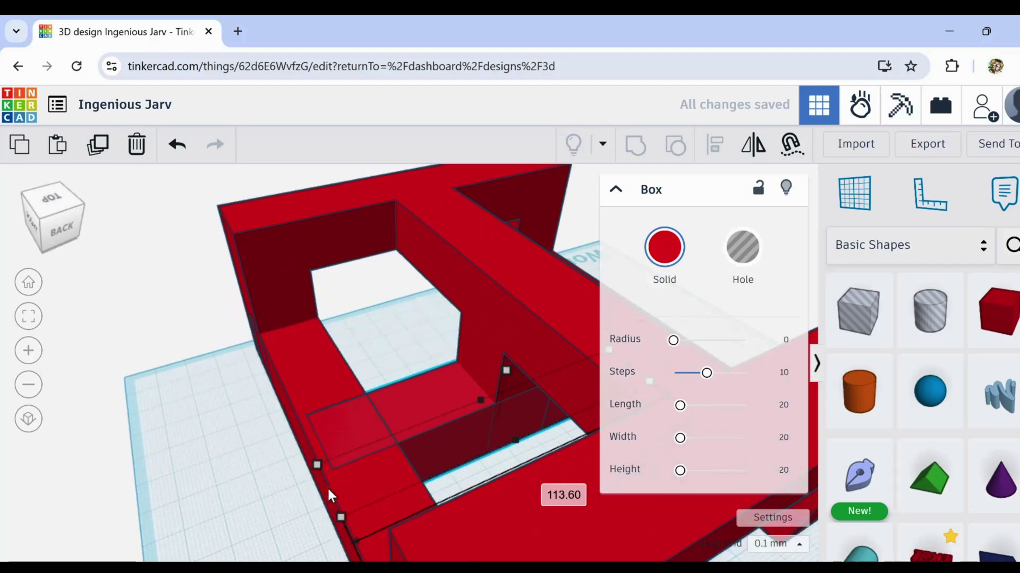
scroll(505, 425, "down", 2)
scroll(505, 424, "down", 2)
mouse_move(560, 463)
right_mouse_down()
mouse_move(347, 539)
mouse_move(237, 411)
mouse_move(341, 431)
mouse_move(340, 454)
mouse_move(422, 428)
mouse_move(505, 431)
mouse_move(490, 454)
right_mouse_up()
Centre the middle cross piece on the frame, then select all four shapes
middle_click_drag(490, 453, 573, 273)
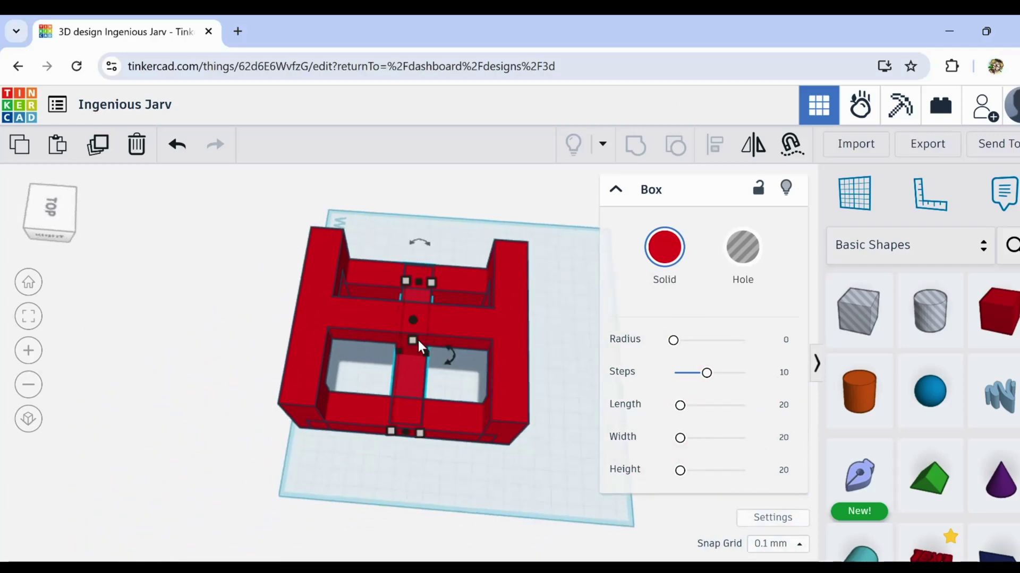
left_click(404, 397)
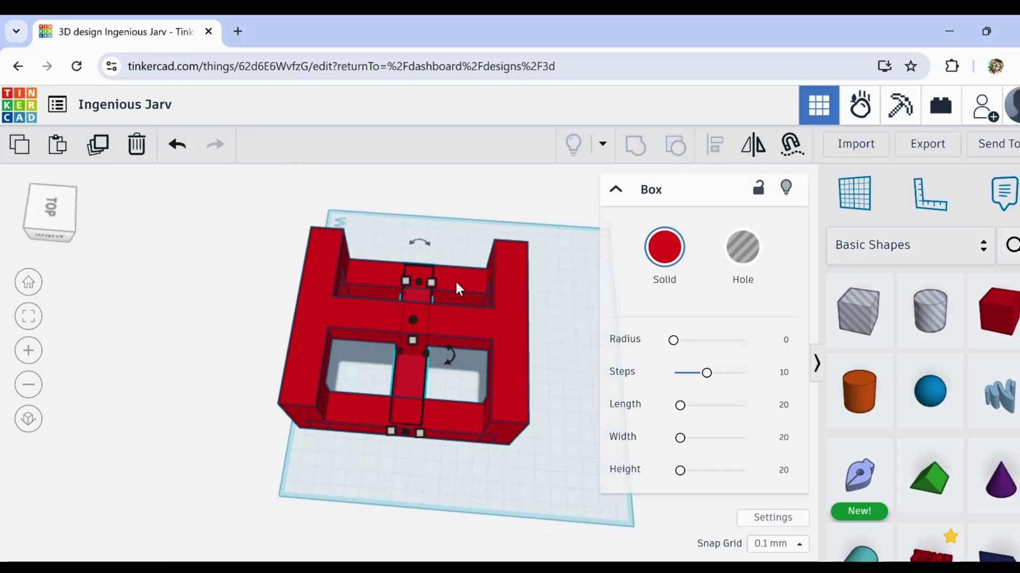
left_click(459, 313, "shift")
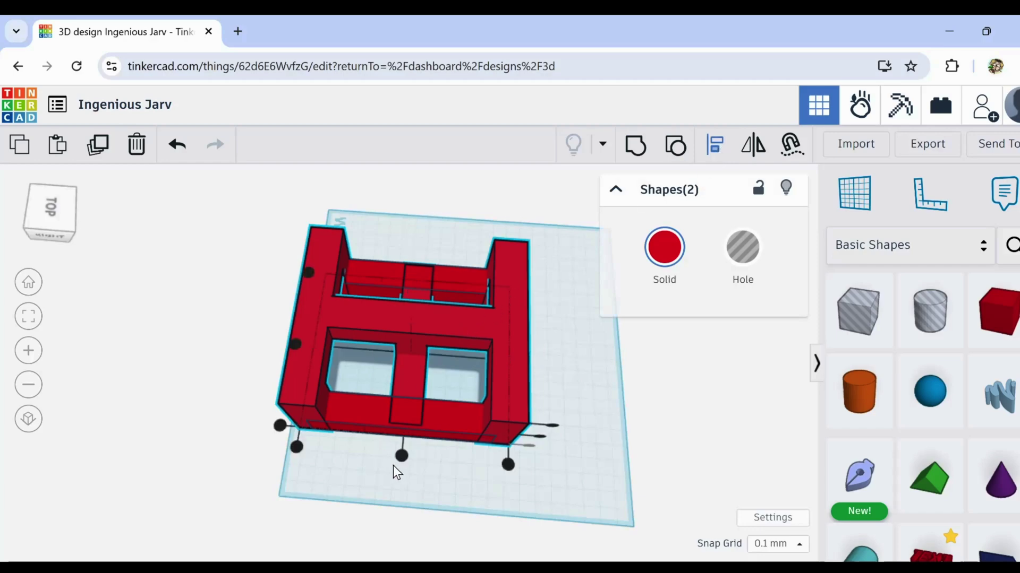
left_click_drag(402, 457, 403, 453)
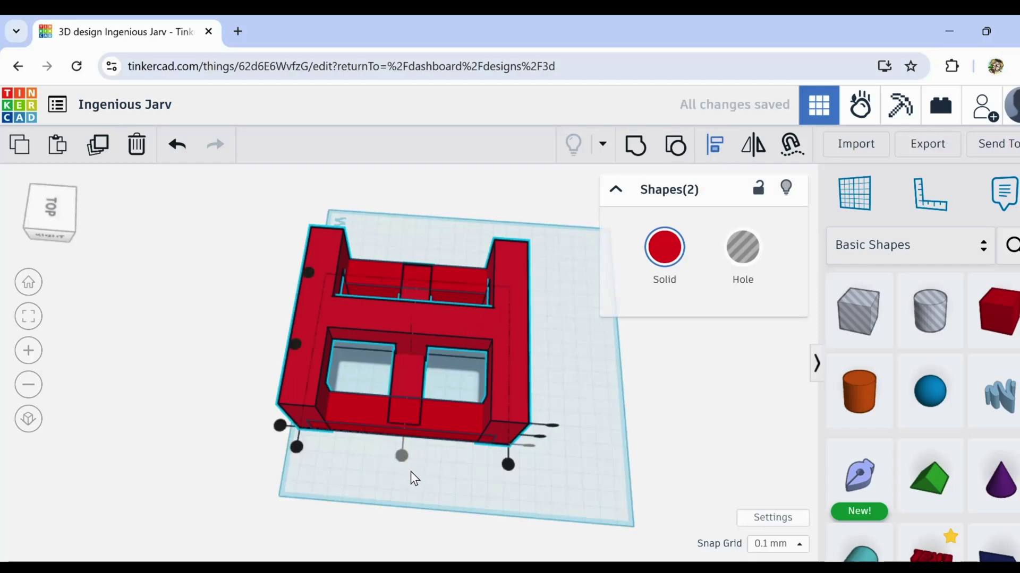
left_click(410, 472)
left_click_drag(245, 221, 589, 484)
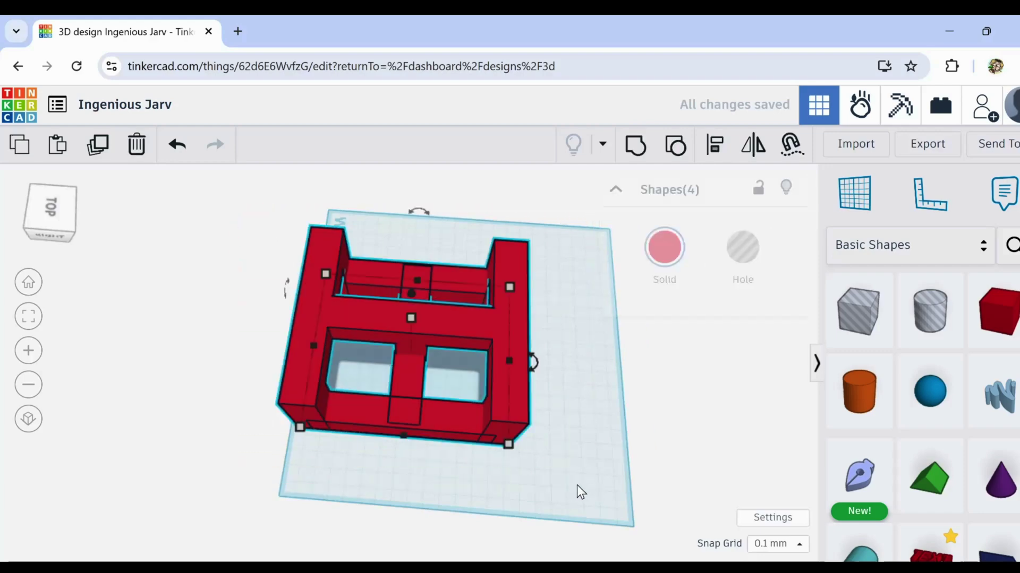
Duplicate the four link pieces and move the copy far to the left
mouse_move(577, 485)
right_mouse_down()
mouse_move(541, 449)
mouse_move(359, 342)
mouse_move(303, 435)
mouse_move(315, 415)
mouse_move(313, 388)
mouse_move(390, 377)
mouse_move(473, 380)
mouse_move(547, 424)
right_mouse_up()
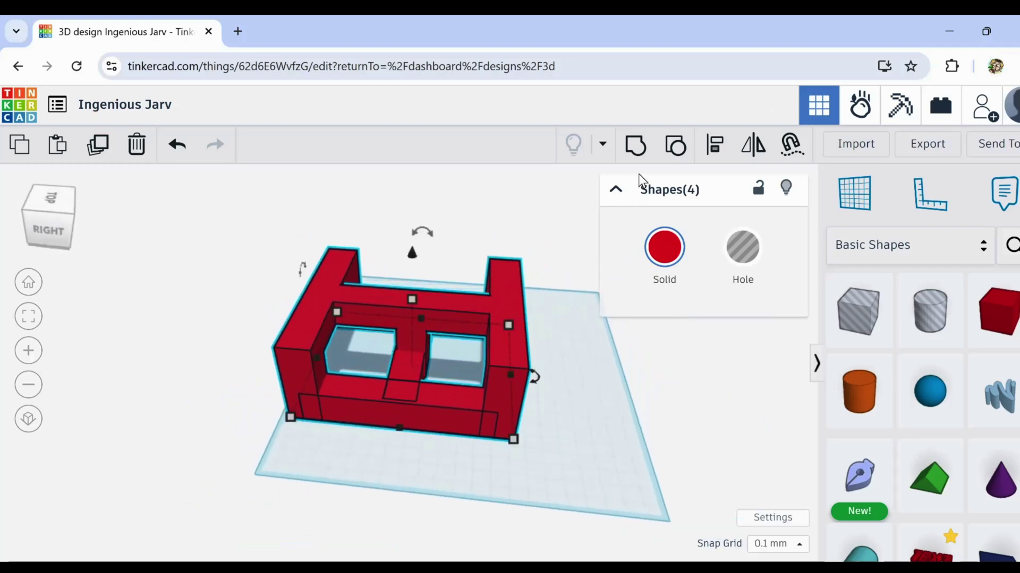
left_click(98, 144)
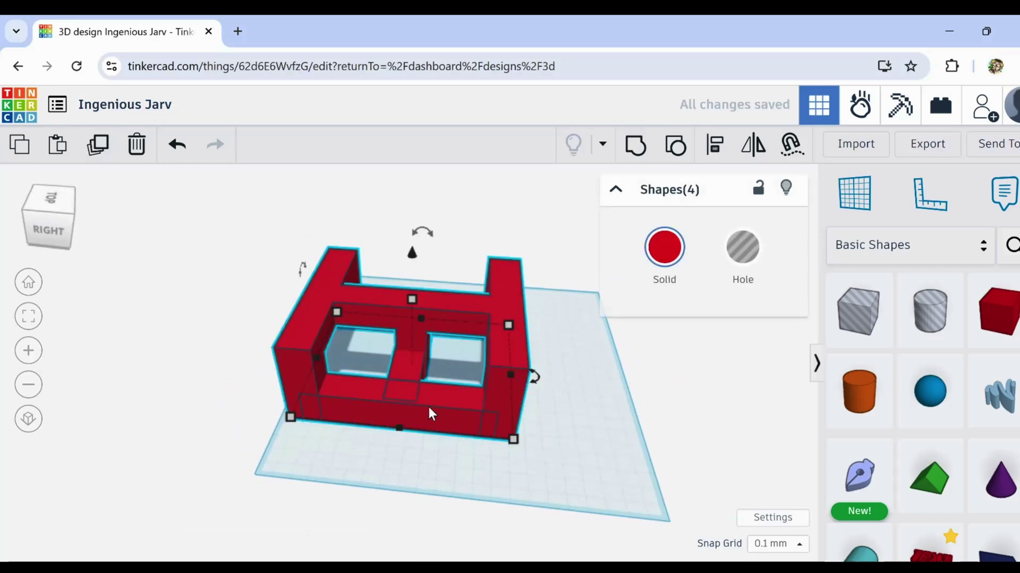
left_click_drag(428, 416, 40, 383)
Group the original four shapes into one link and reposition it on the workplane
left_click_drag(276, 240, 550, 447)
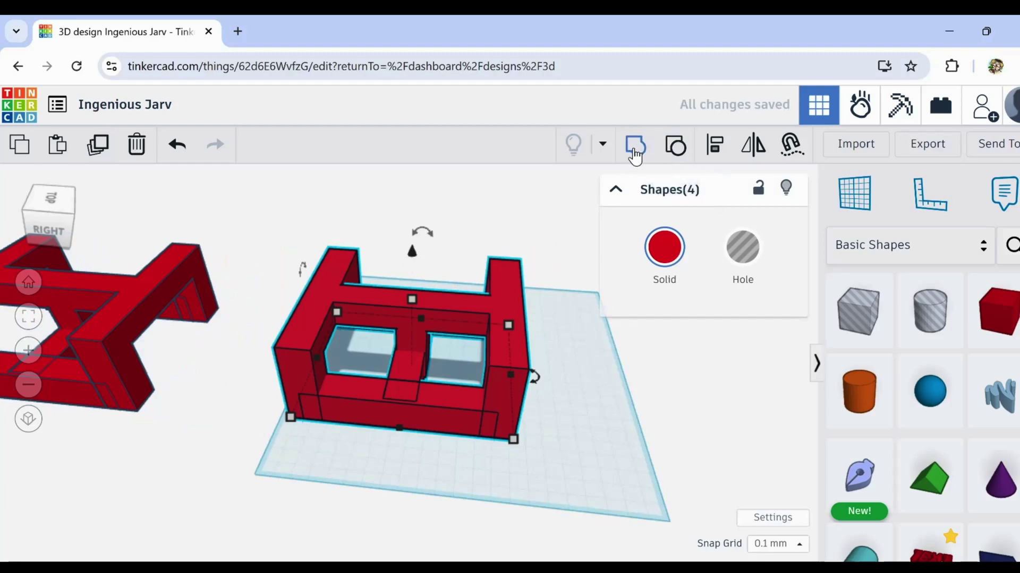
left_click(635, 145)
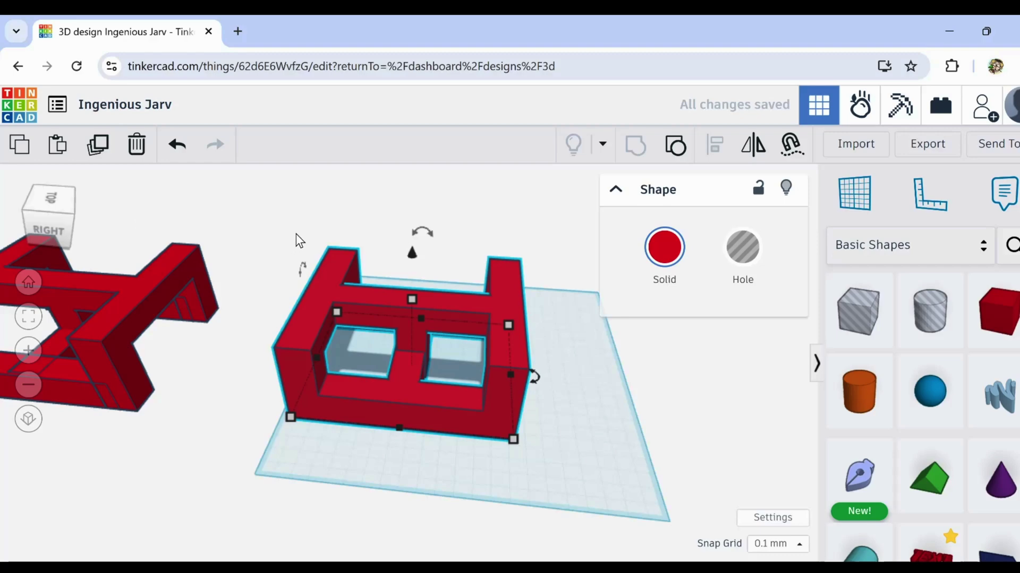
mouse_move(496, 310)
left_mouse_down()
mouse_move(579, 298)
mouse_move(547, 317)
left_mouse_up()
mouse_move(566, 359)
left_mouse_down()
mouse_move(507, 380)
mouse_move(528, 381)
left_mouse_up()
Colour the grouped I-link solid grey
left_click(624, 367)
left_click(530, 370)
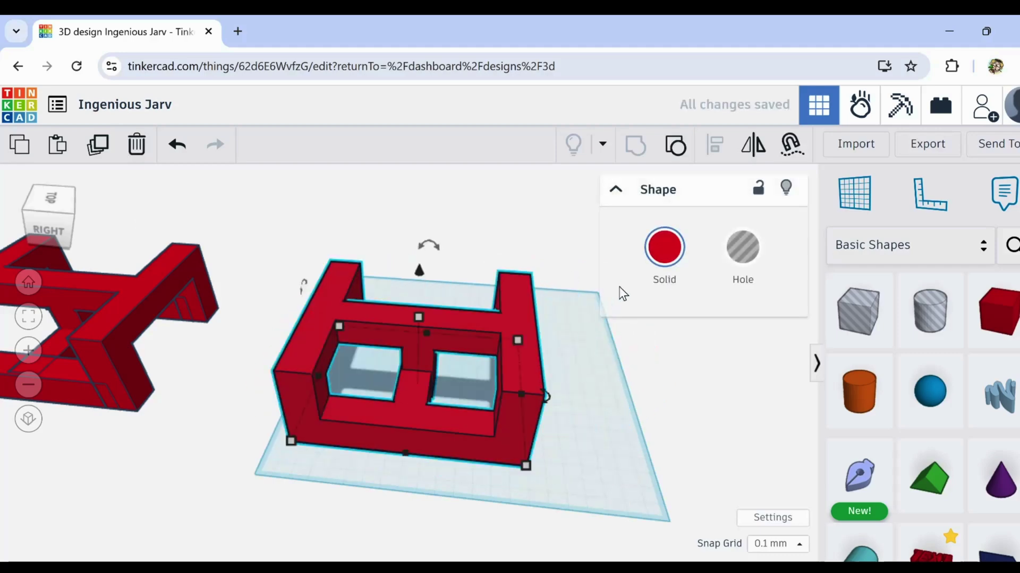
left_click(659, 254)
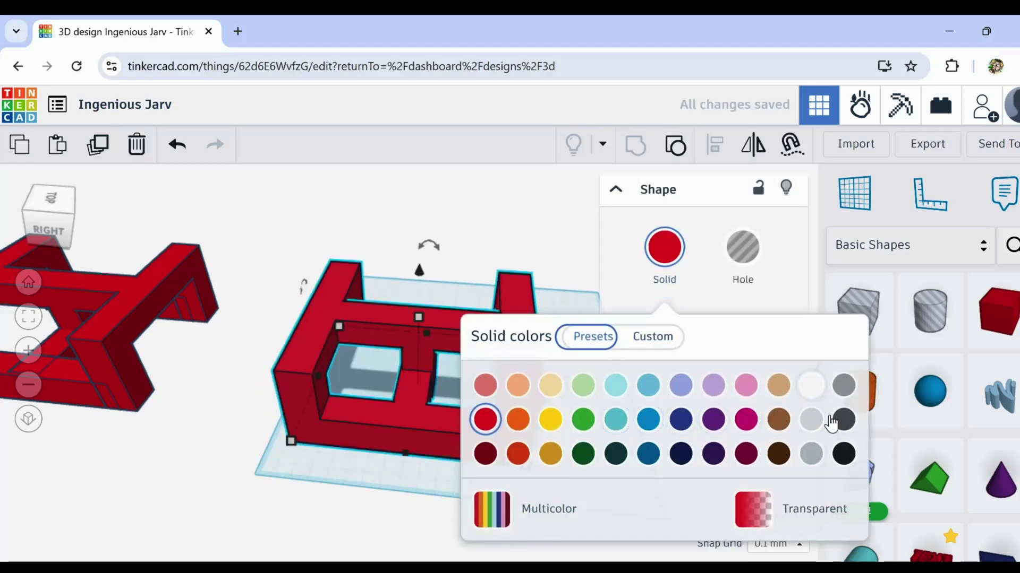
left_click(810, 453)
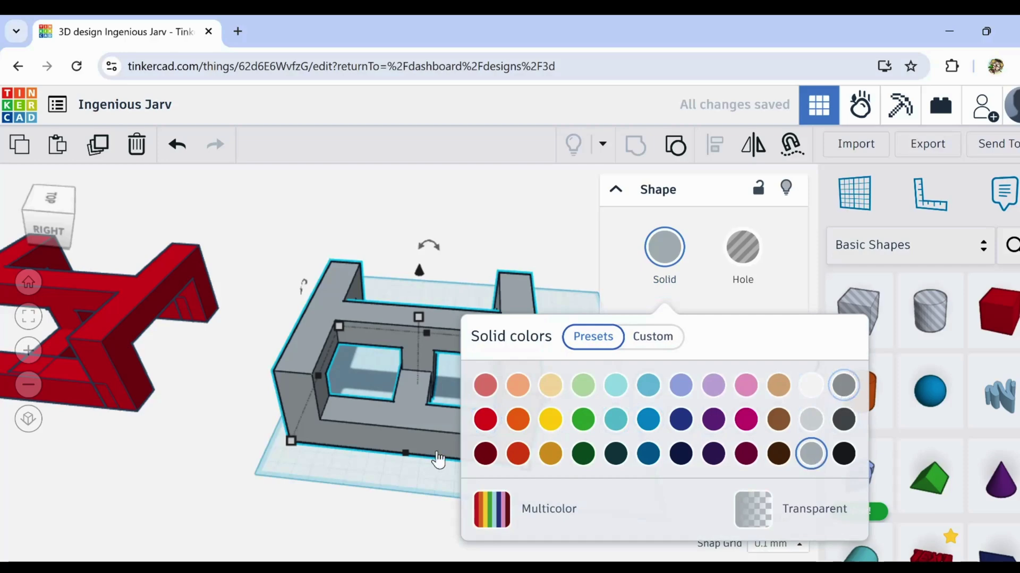
Make the remaining red shape and the red supports solid grey
left_click(119, 302)
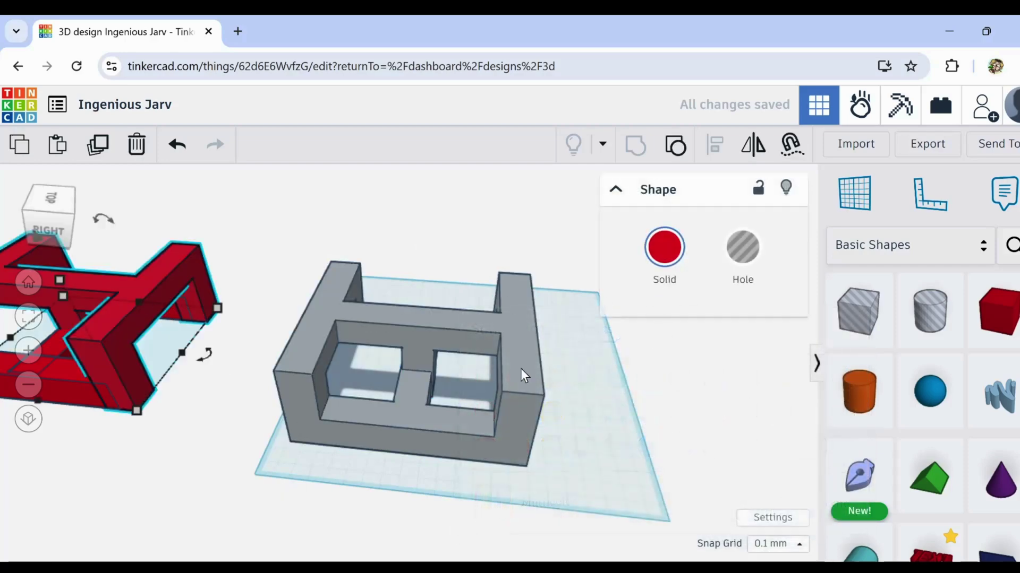
left_click(666, 249)
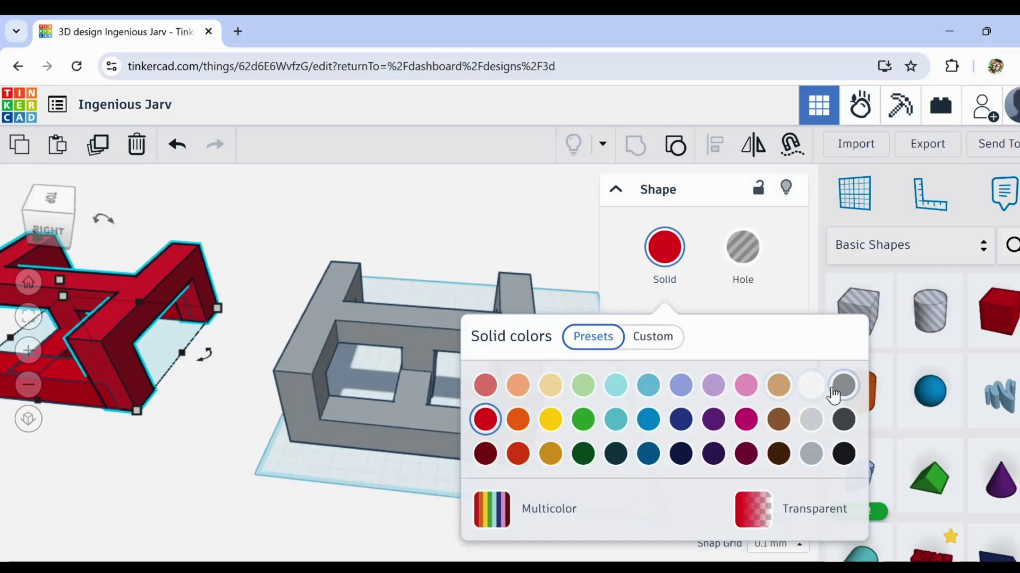
left_click(843, 386)
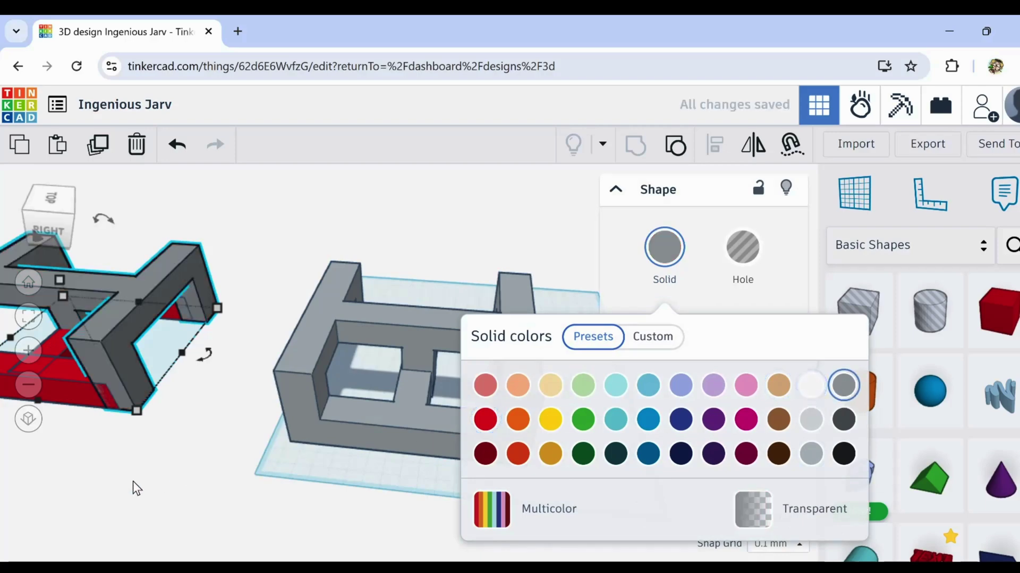
right_click_drag(134, 484, 420, 474)
left_click_drag(478, 253, 214, 466)
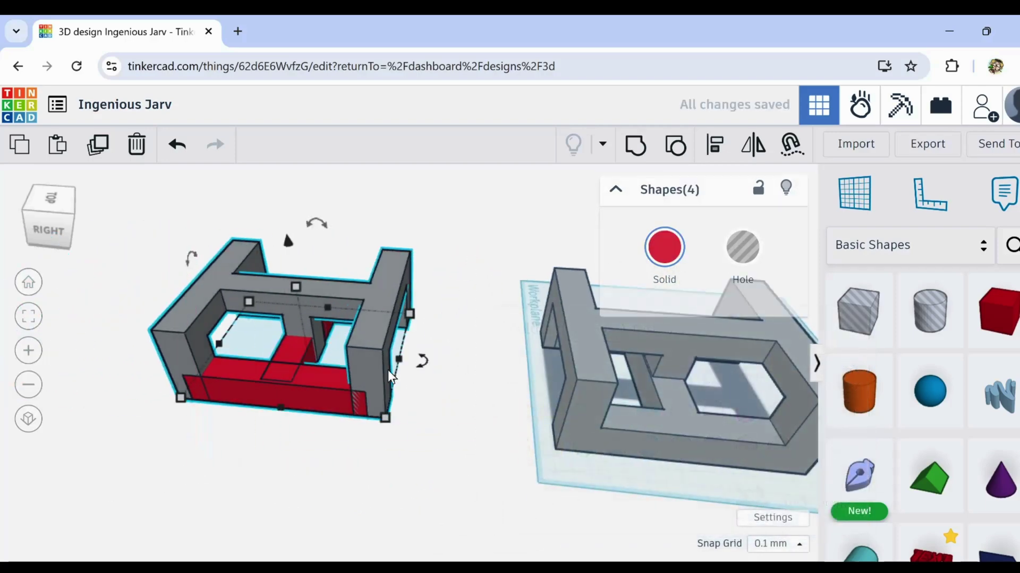
left_click(669, 250)
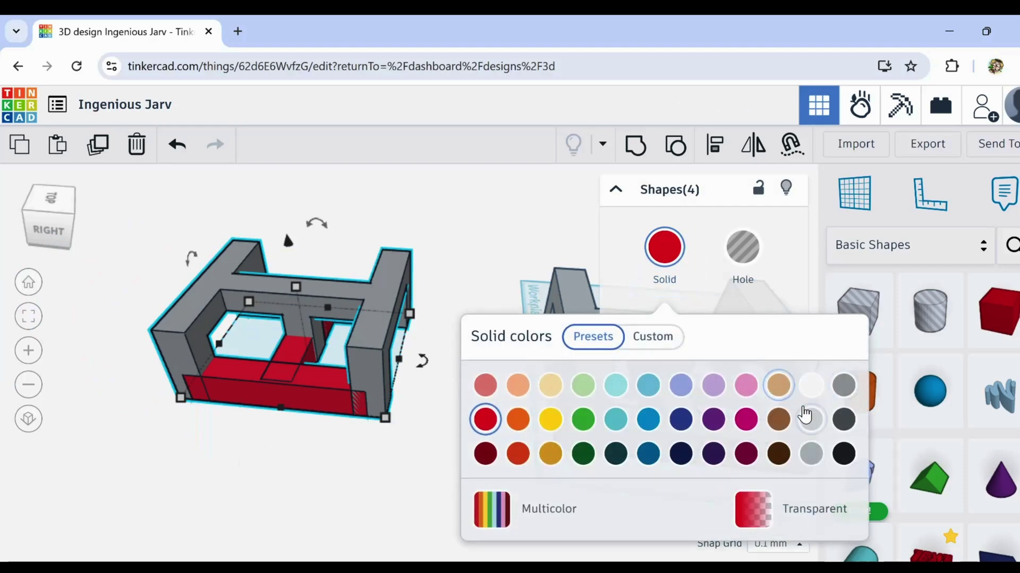
left_click(811, 453)
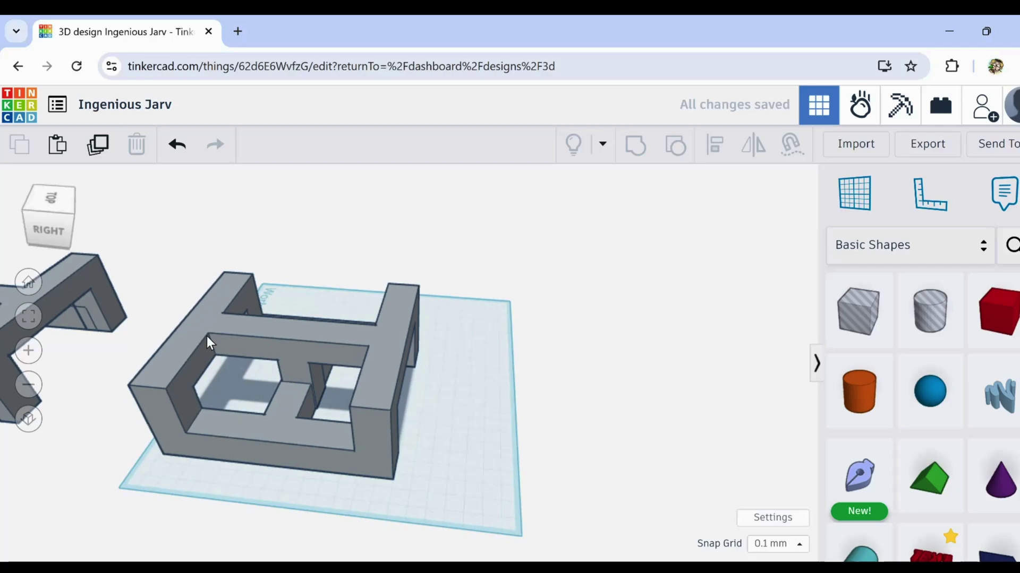
From top view, scale the grey I-link down to 21.00 x 17.93 mm
mouse_move(200, 300)
right_mouse_down()
mouse_move(127, 343)
mouse_move(2, 362)
mouse_move(81, 354)
mouse_move(1, 353)
right_mouse_up()
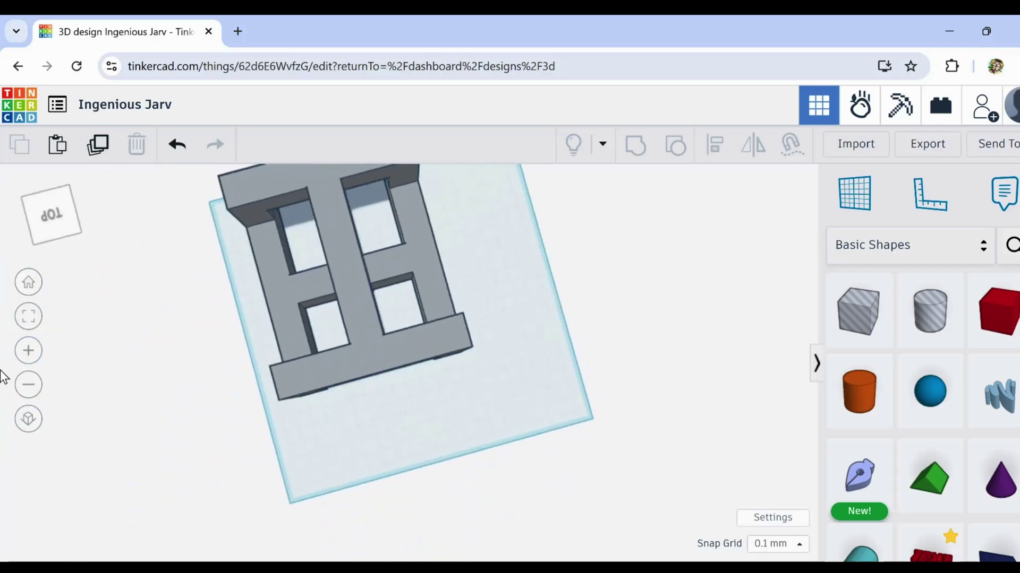
left_click(334, 302)
left_click_drag(460, 358, 287, 246)
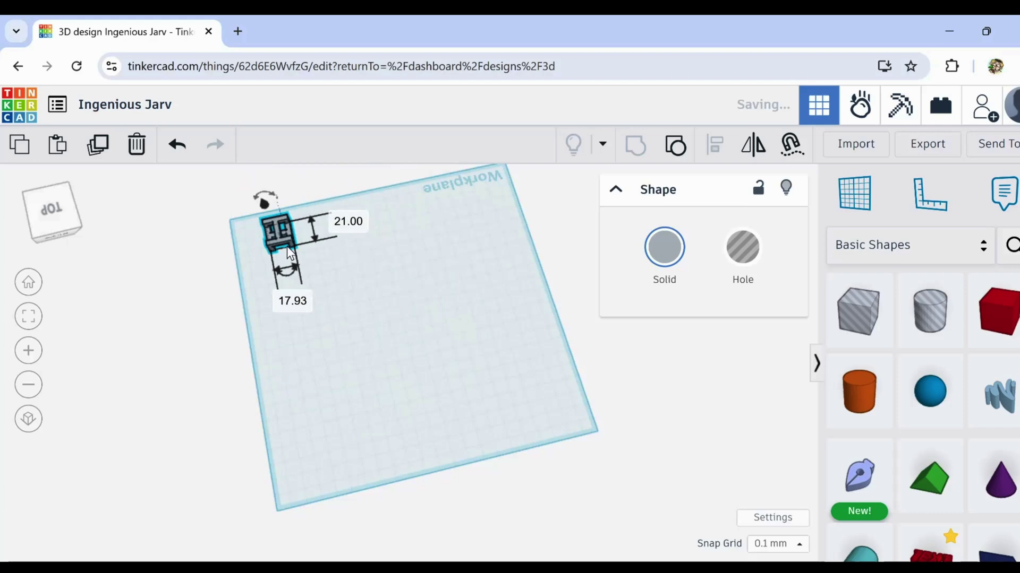
scroll(292, 239, "up", 5)
Move the scaled I-link near the workplane's lower-left corner
left_click_drag(263, 214, 316, 293)
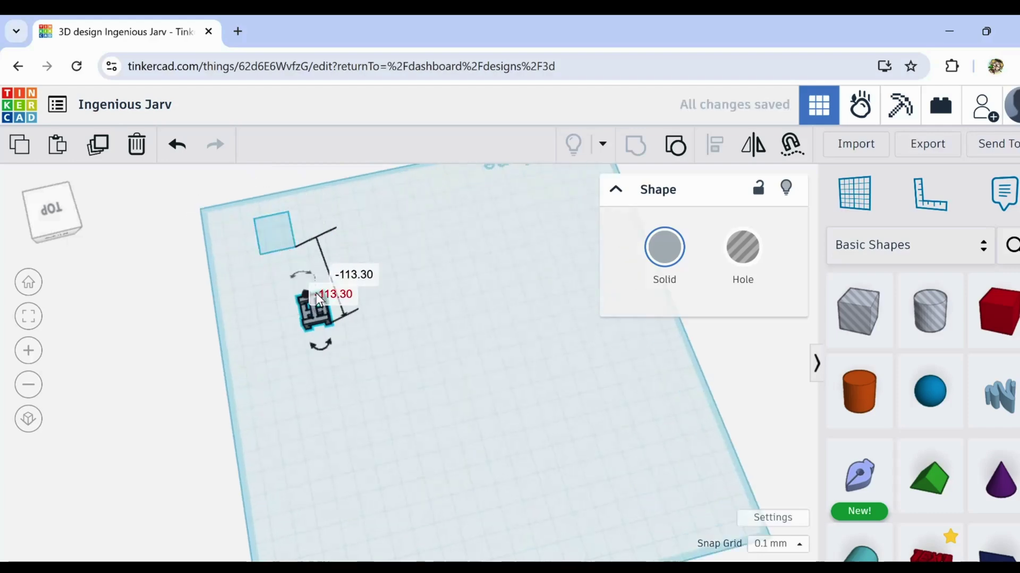
left_click(169, 153)
left_click(223, 310)
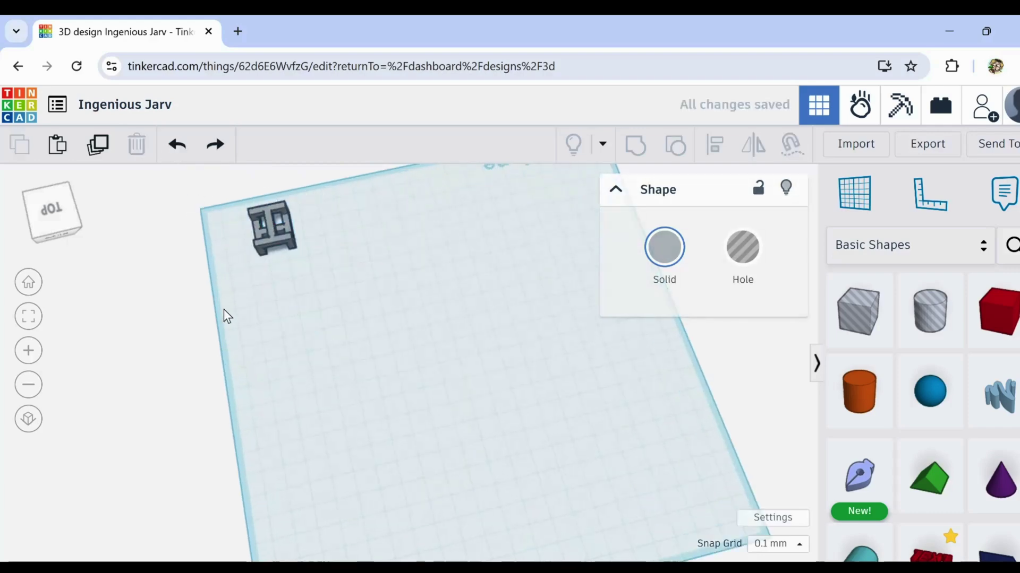
left_click(291, 244)
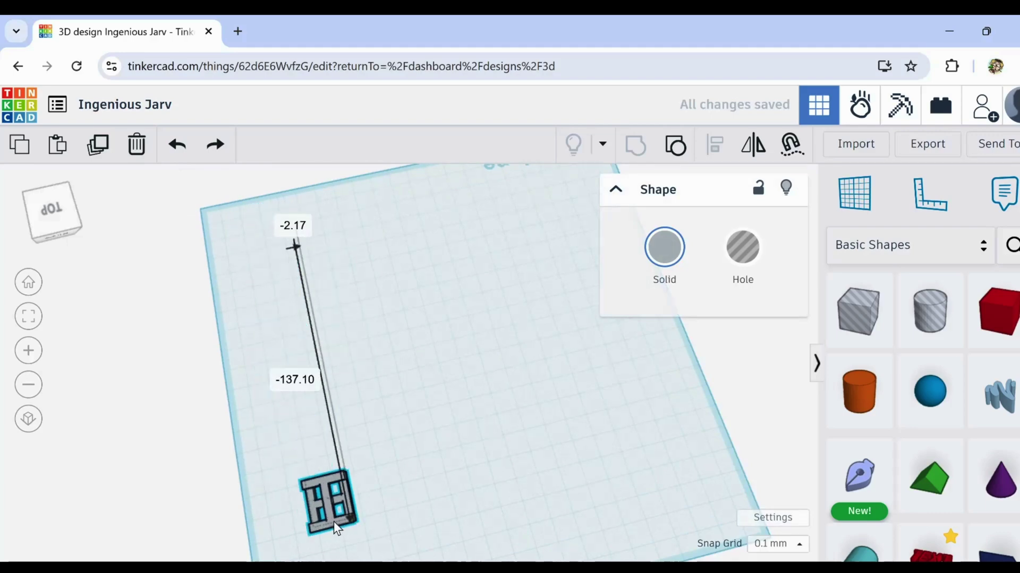
left_click_drag(290, 245, 334, 526)
mouse_move(455, 506)
middle_mouse_down()
mouse_move(402, 353)
mouse_move(396, 289)
middle_mouse_up()
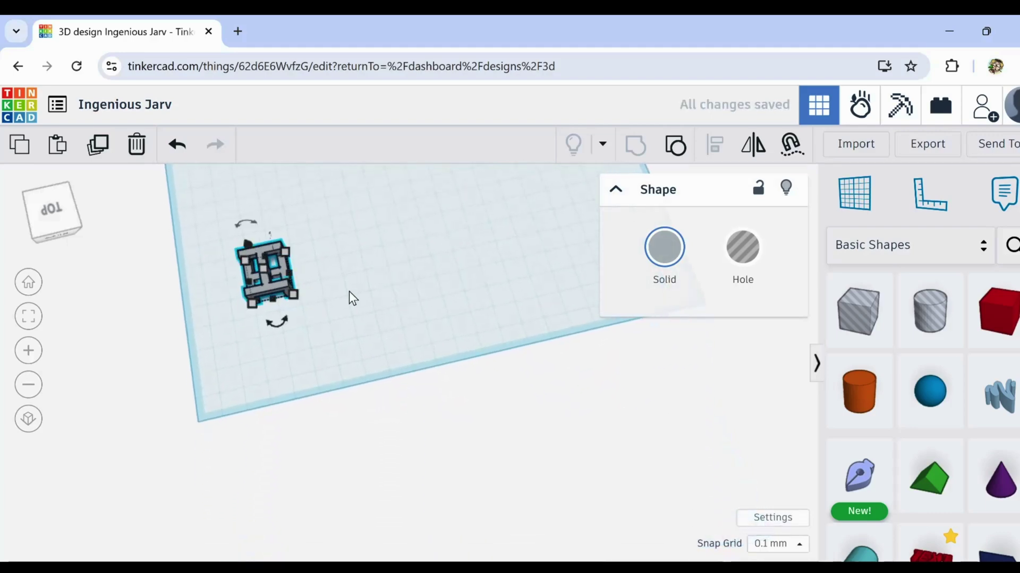
middle_click_drag(321, 321, 401, 327)
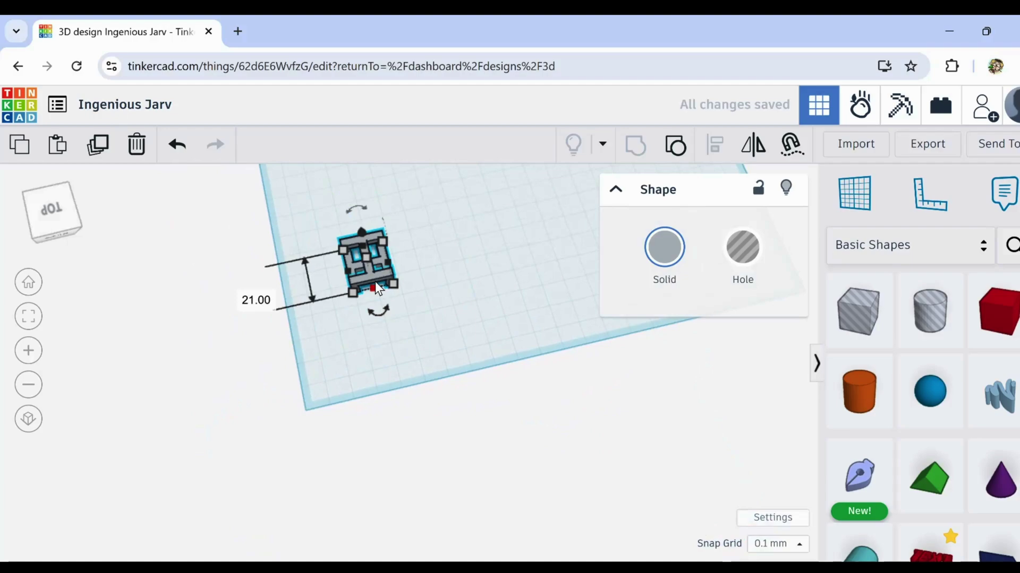
left_click_drag(356, 280, 320, 363)
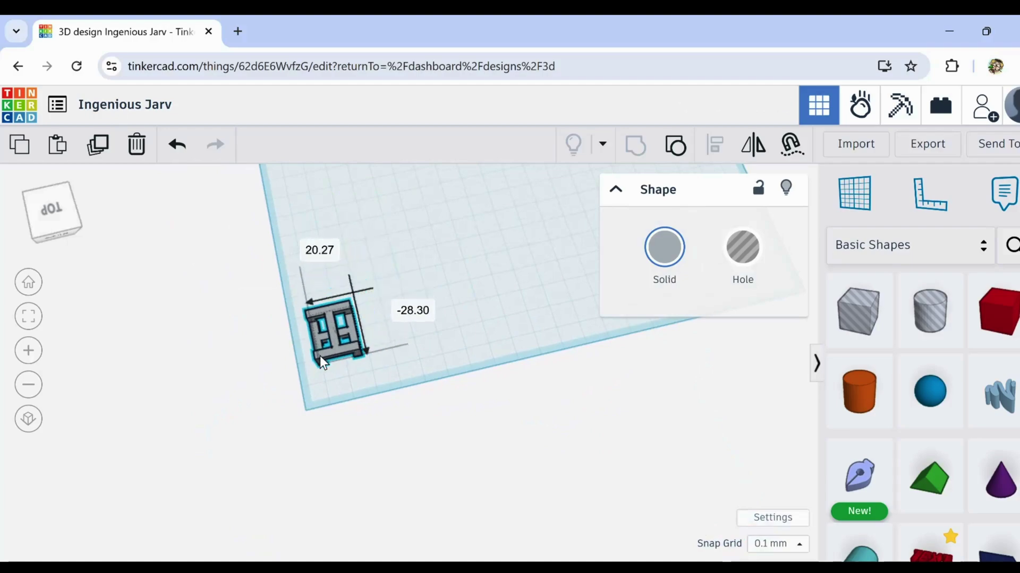
scroll(323, 362, "up", 2)
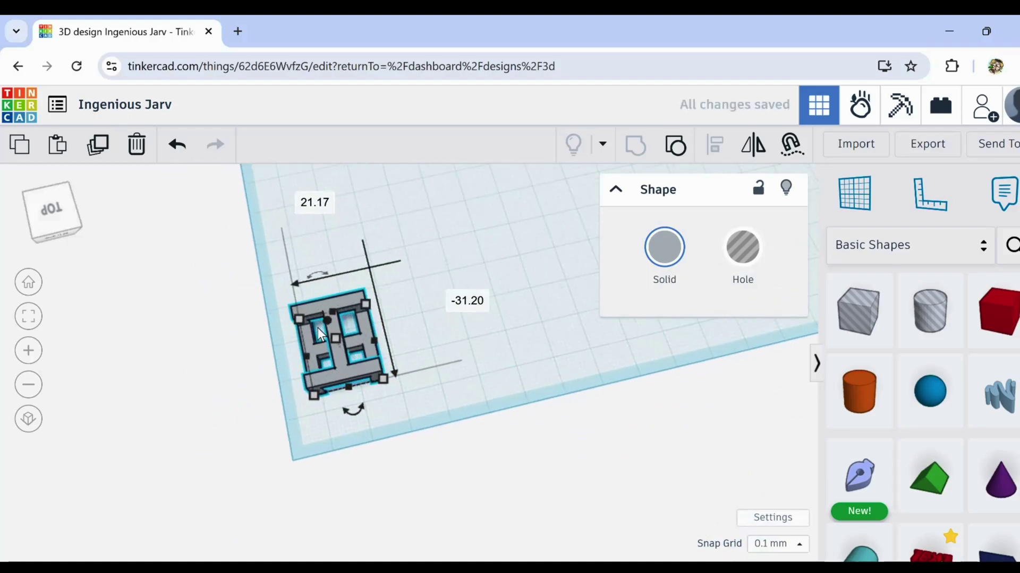
scroll(319, 343, "up", 5)
scroll(327, 355, "up", 5)
scroll(385, 384, "down", 2)
scroll(349, 308, "down", 3)
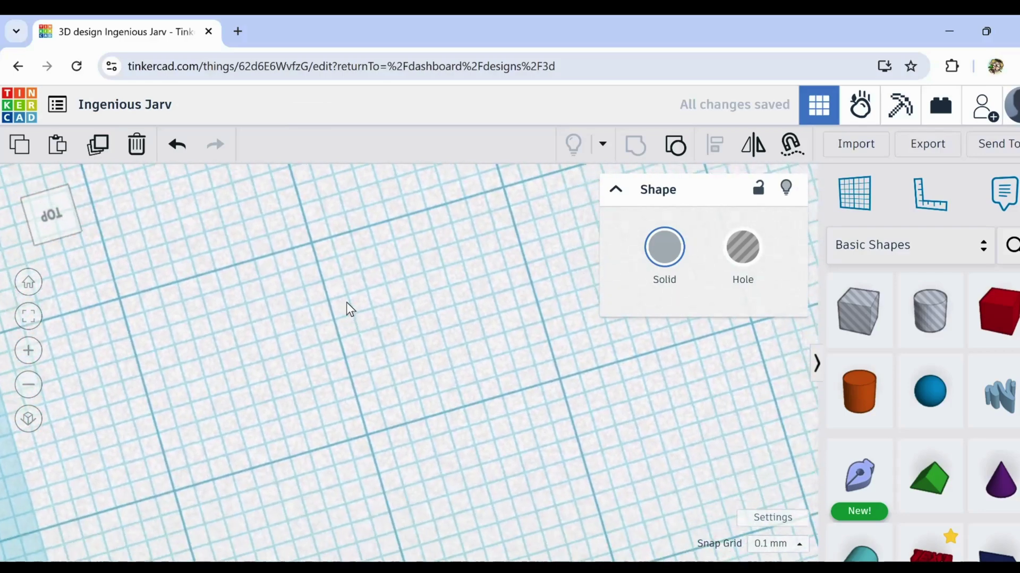
scroll(334, 282, "down", 3)
scroll(404, 270, "down", 2)
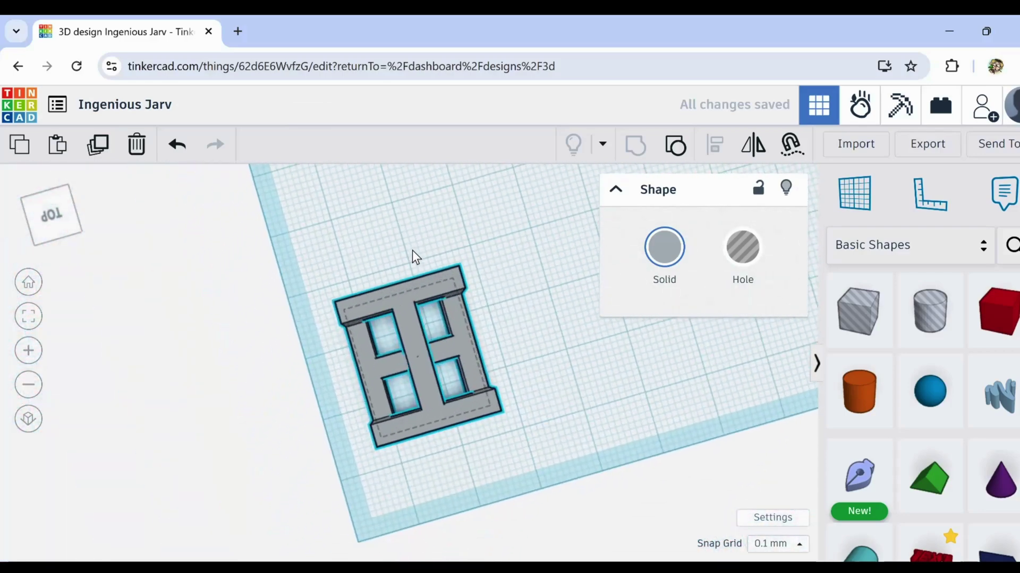
scroll(402, 408, "up", 5)
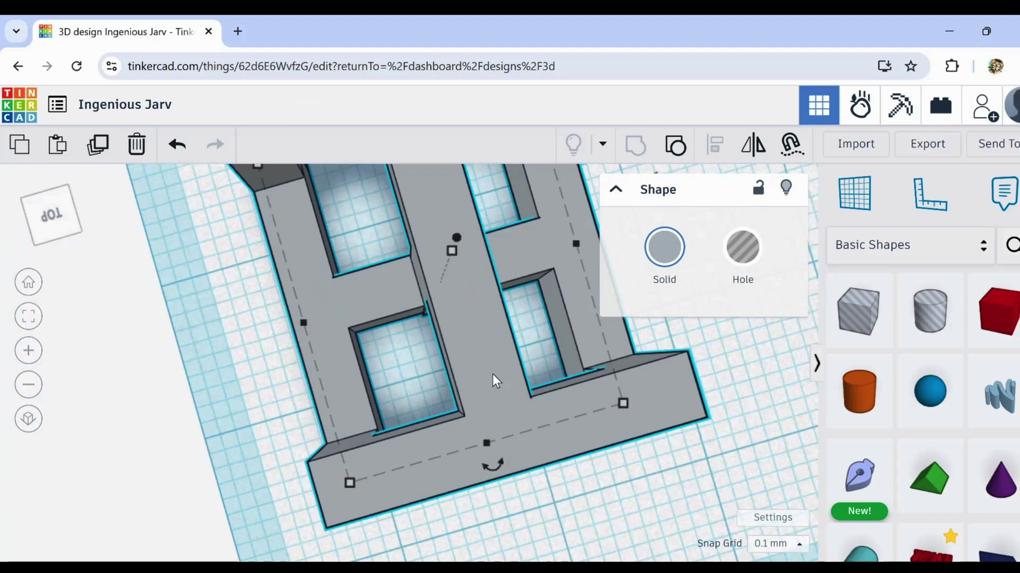
scroll(492, 378, "down", 2)
scroll(490, 366, "down", 2)
scroll(482, 358, "down", 2)
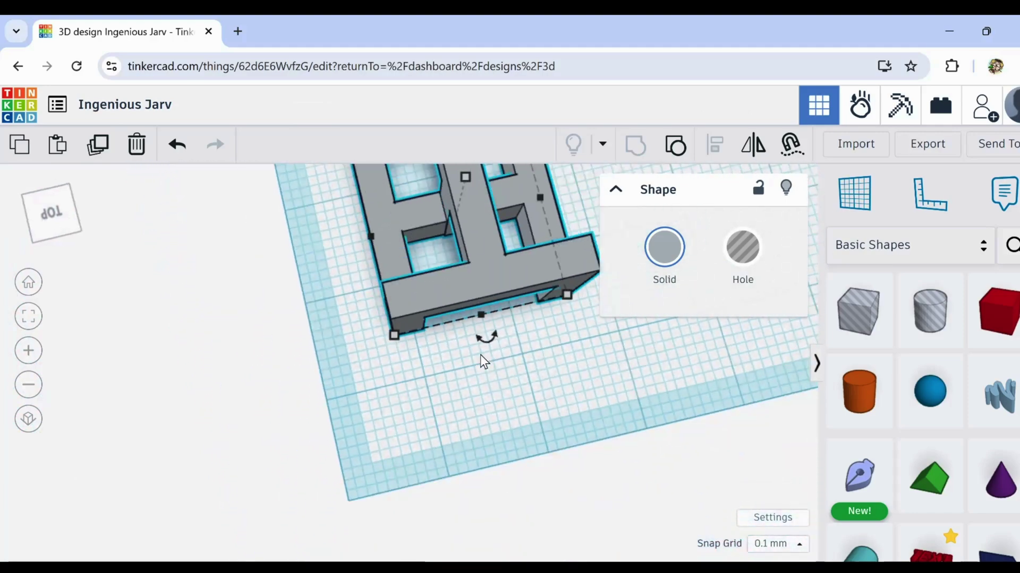
scroll(480, 358, "up", 2)
right_click_drag(490, 347, 470, 430)
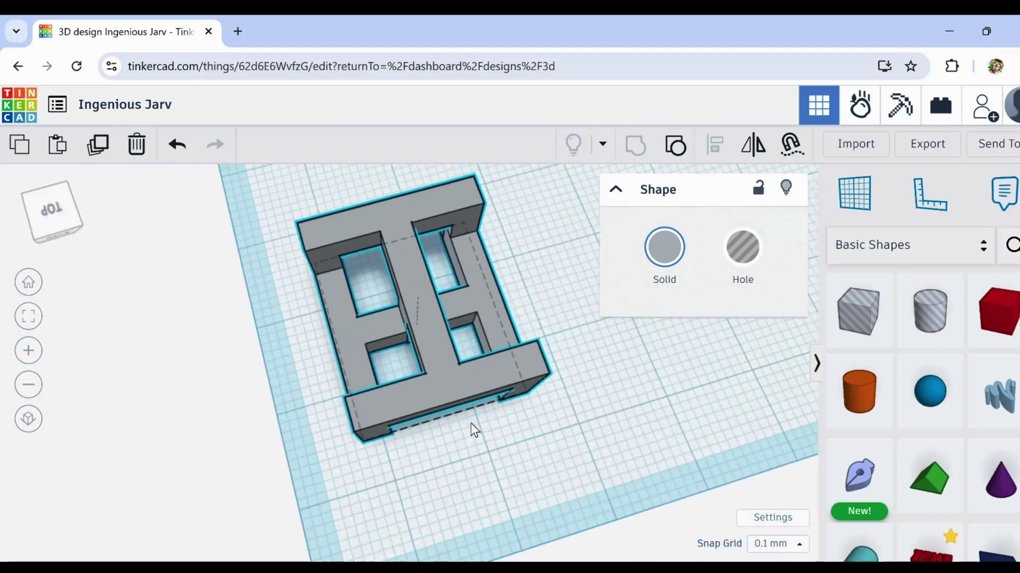
scroll(270, 427, "down", 2)
scroll(260, 428, "down", 2)
scroll(269, 417, "down", 2)
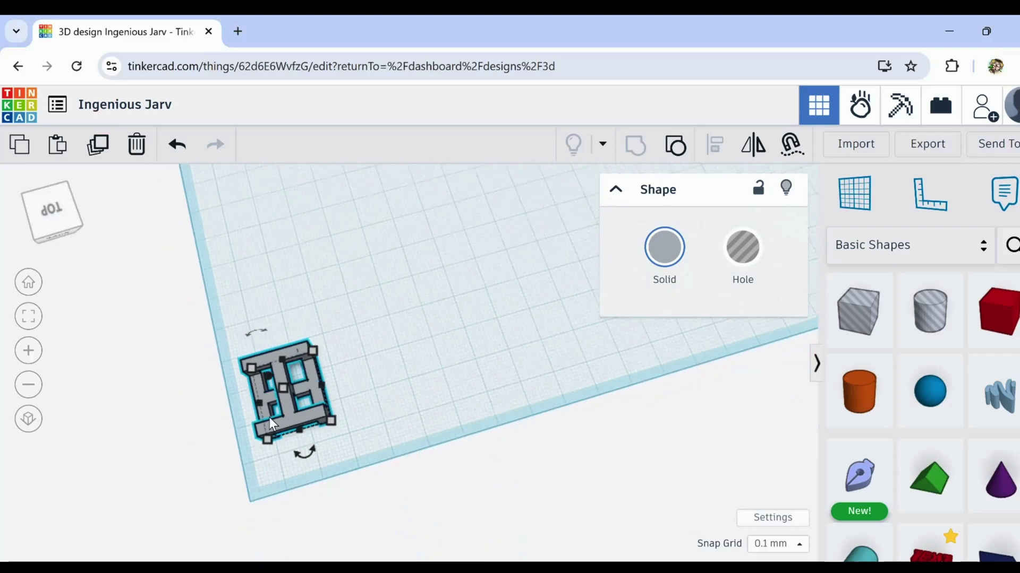
Duplicate the I-link and nudge the copy up and right so it overlaps diagonally
mouse_move(270, 417)
right_mouse_down()
mouse_move(280, 400)
mouse_move(252, 380)
right_mouse_up()
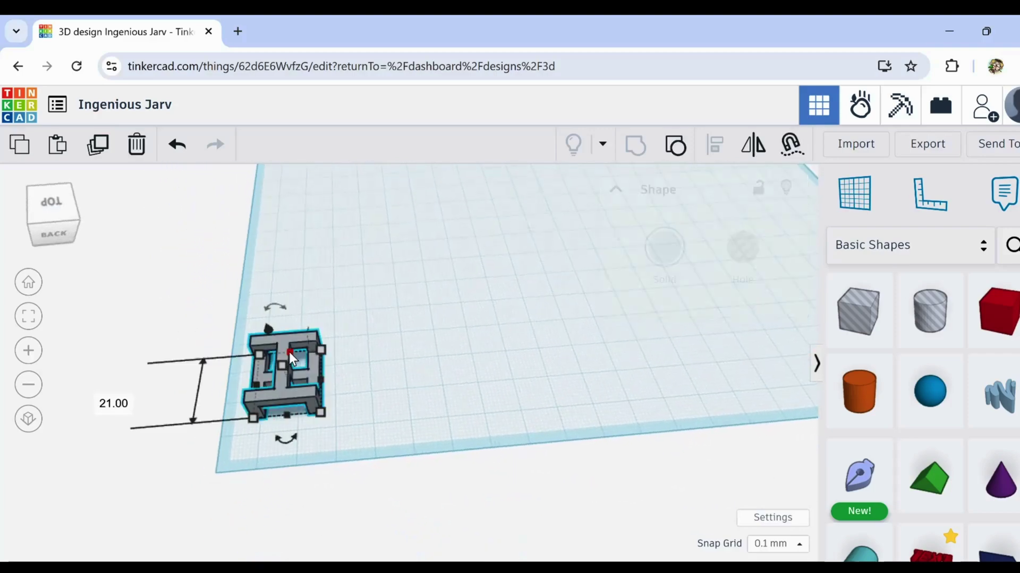
left_click(98, 147)
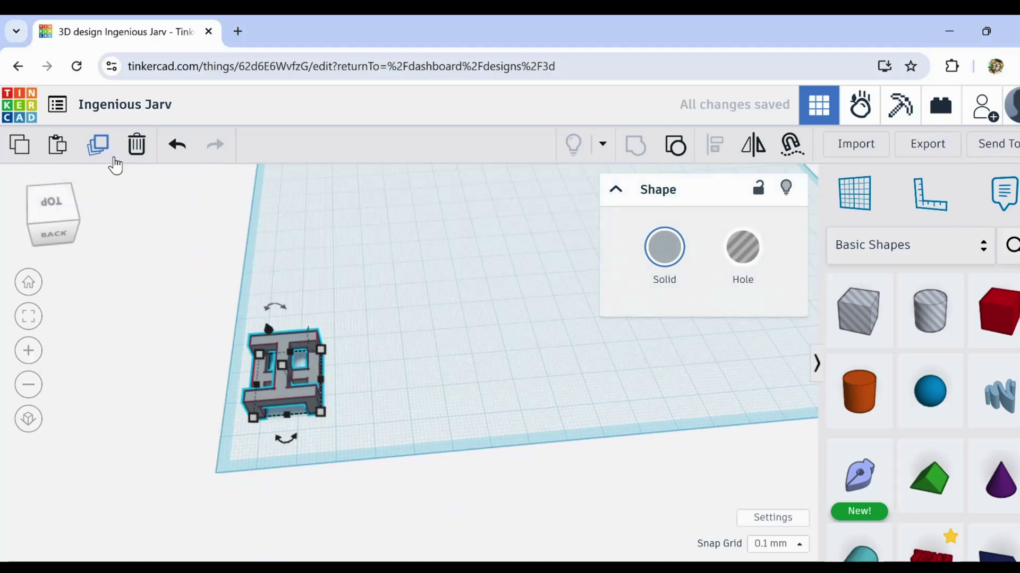
key("Up")
key("Up")
key("Up")
key("Up")
key("Up")
key("Up")
key("Up")
key("Up")
key("Up")
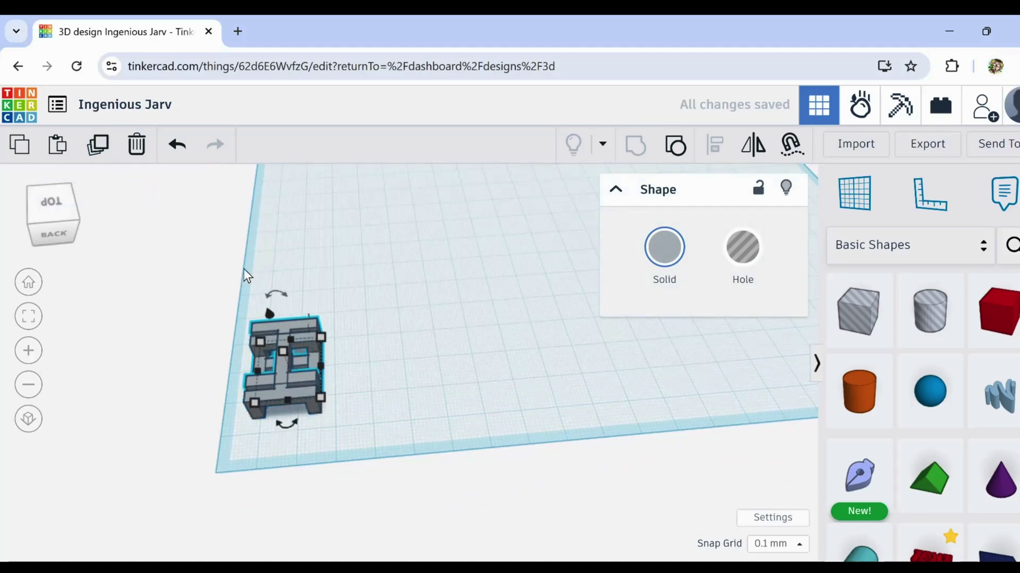
key("Up")
key("Up")
key("Up")
key("Up")
key("Up")
key("Up")
key("Up")
key("Up")
key("Up")
key("Up")
key("Up")
key("Up")
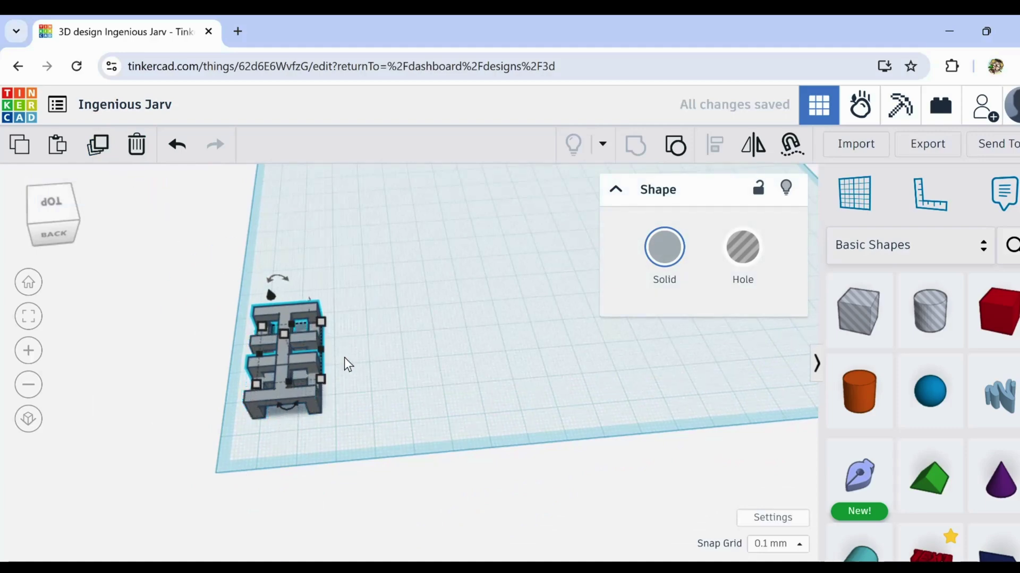
key("Up")
key("Up")
key("Up")
key("Up")
key("Up")
key("Up")
key("Up")
key("Up")
key("Up")
key("Up")
key("Up")
key("Up")
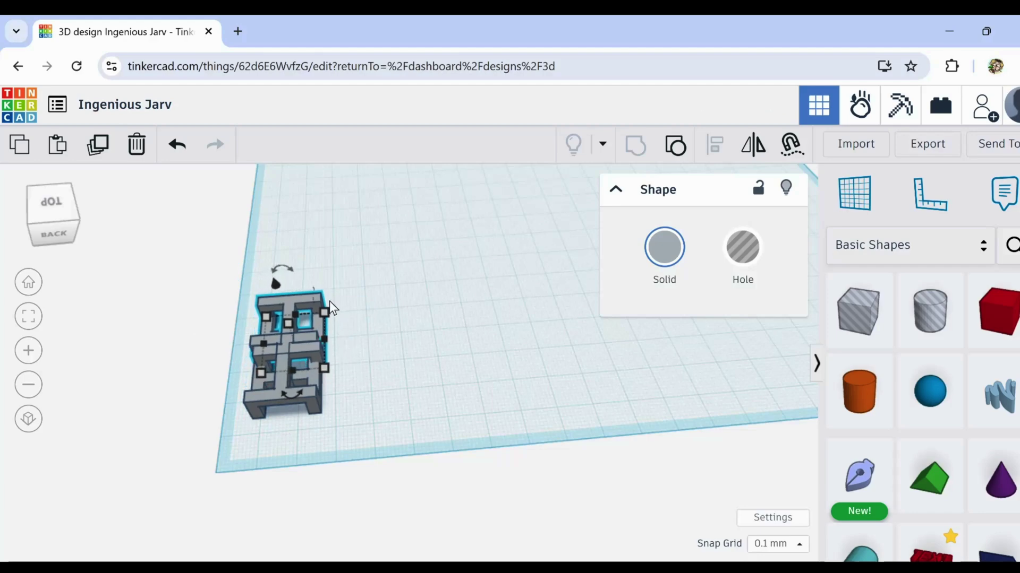
key("Up")
key("Up")
key("Up")
key("Right")
key("Right")
key("Right")
key("Right")
key("Right")
key("Right")
key("Right")
key("Right")
key("Right")
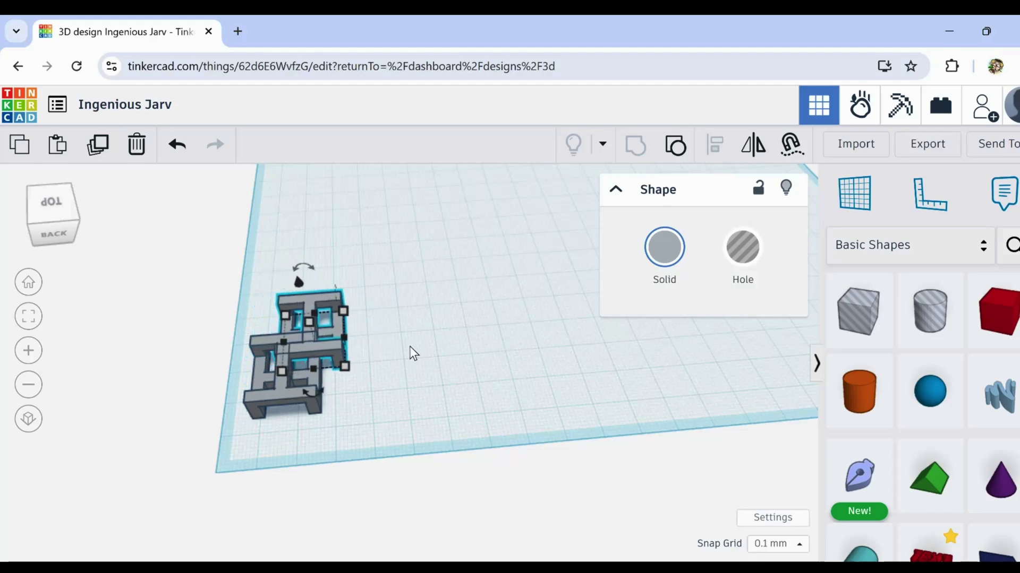
key("Right")
key("Right")
key("Right")
key("Right")
key("Right")
key("Right")
key("Right")
key("Right")
key("Right")
scroll(306, 340, "up", 2)
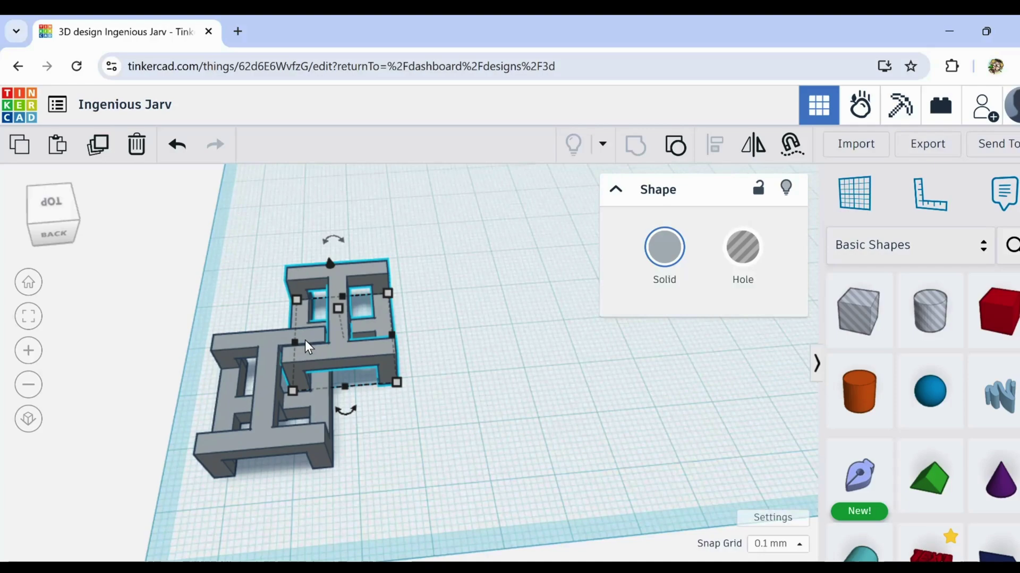
mouse_move(305, 341)
right_mouse_down()
mouse_move(314, 359)
mouse_move(309, 401)
mouse_move(347, 435)
mouse_move(380, 394)
mouse_move(335, 413)
mouse_move(326, 439)
mouse_move(302, 409)
mouse_move(359, 429)
mouse_move(391, 489)
mouse_move(345, 456)
mouse_move(347, 492)
mouse_move(342, 469)
mouse_move(300, 457)
mouse_move(289, 441)
mouse_move(314, 384)
mouse_move(308, 450)
right_mouse_up()
key("Down")
key("Down")
scroll(318, 372, "up", 5)
Select both interlocking links together and duplicate the pair
left_click(315, 423)
scroll(315, 421, "down", 5)
scroll(313, 410, "down", 3)
scroll(302, 408, "up", 5)
scroll(308, 451, "down", 5)
left_click(406, 469)
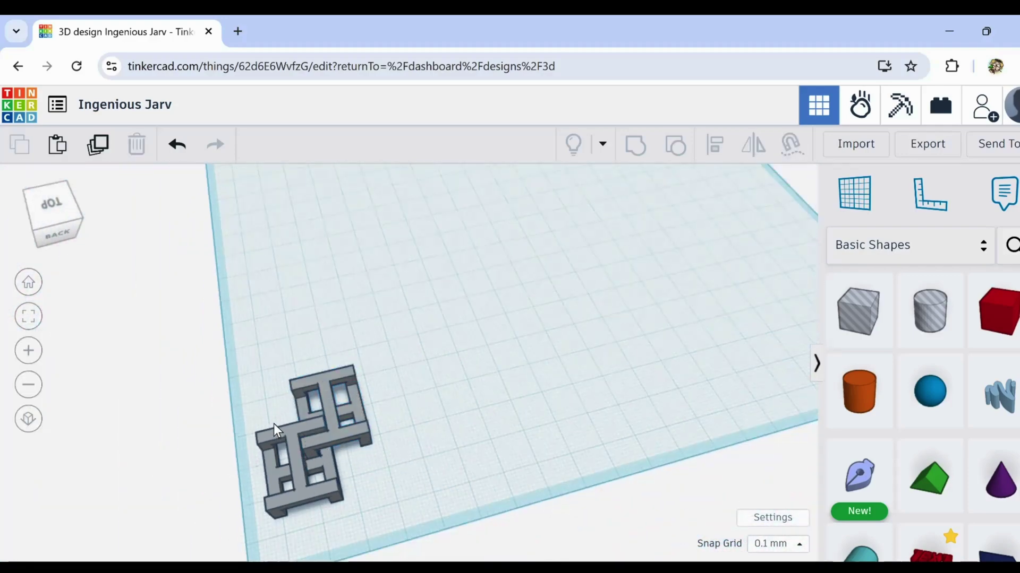
left_click_drag(261, 384, 362, 494)
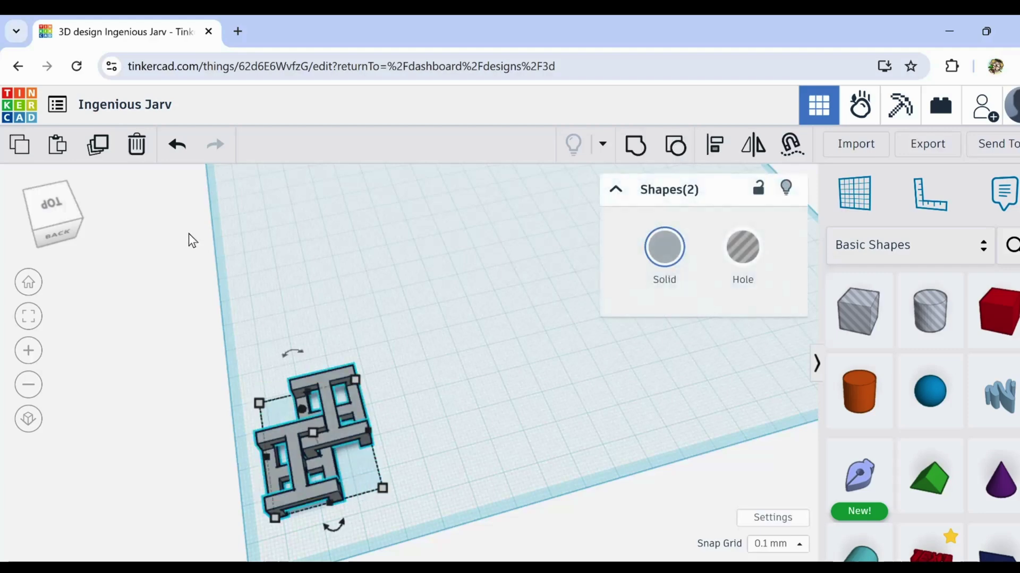
left_click(99, 145)
Raise the duplicated pair, then delete it and reselect the upper link
key("ctrl+Up")
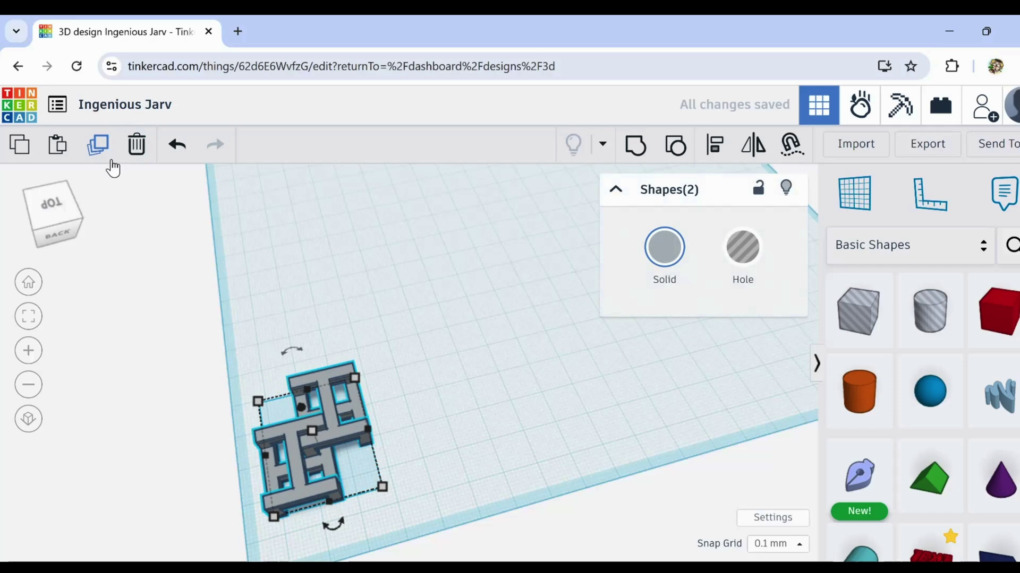
key("ctrl+Up")
left_click(142, 151)
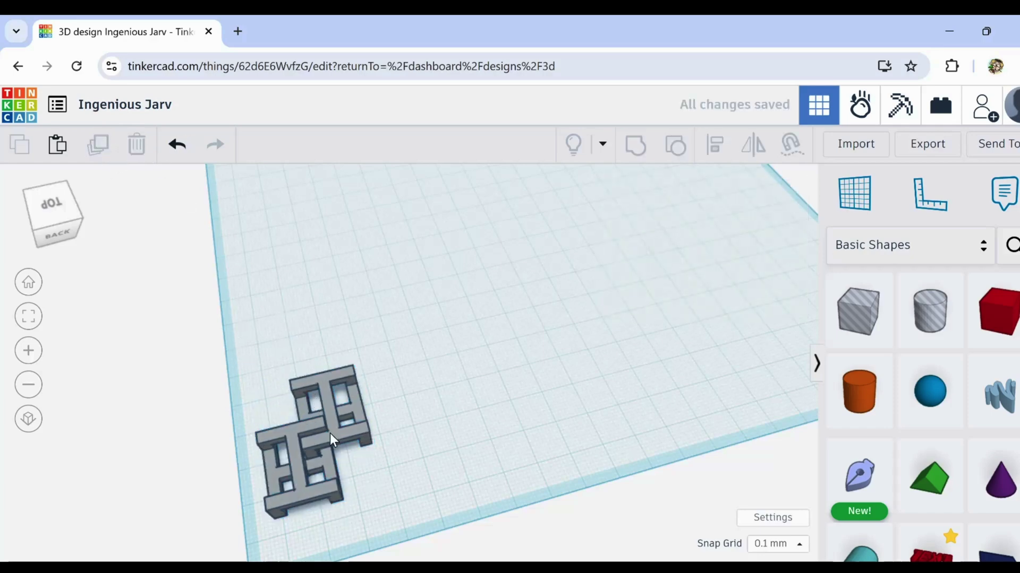
left_click_drag(330, 436, 360, 389)
left_click(177, 144)
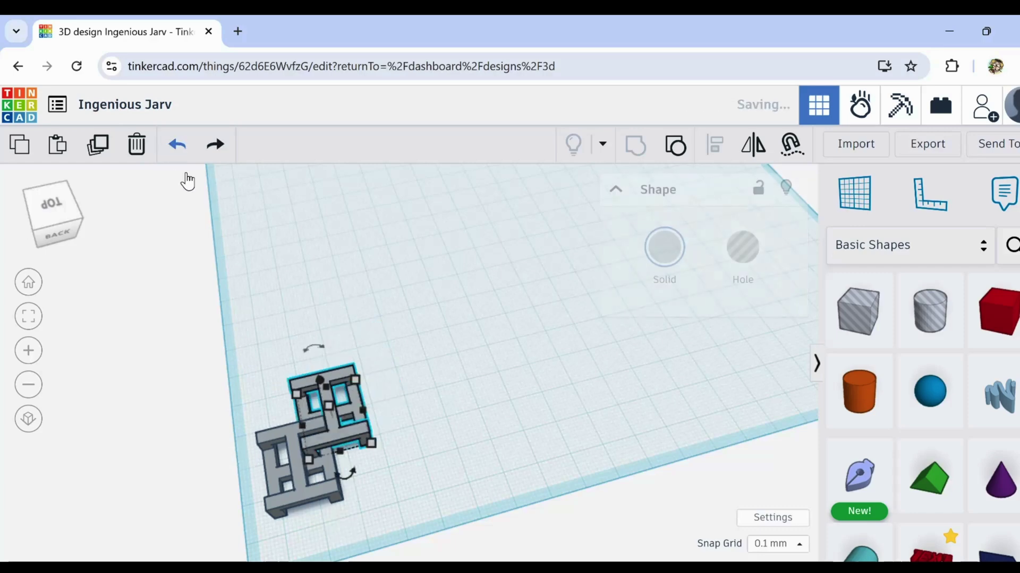
Copy the link pair and nudge the copy up-left until it interlocks above
left_click_drag(264, 370, 389, 516)
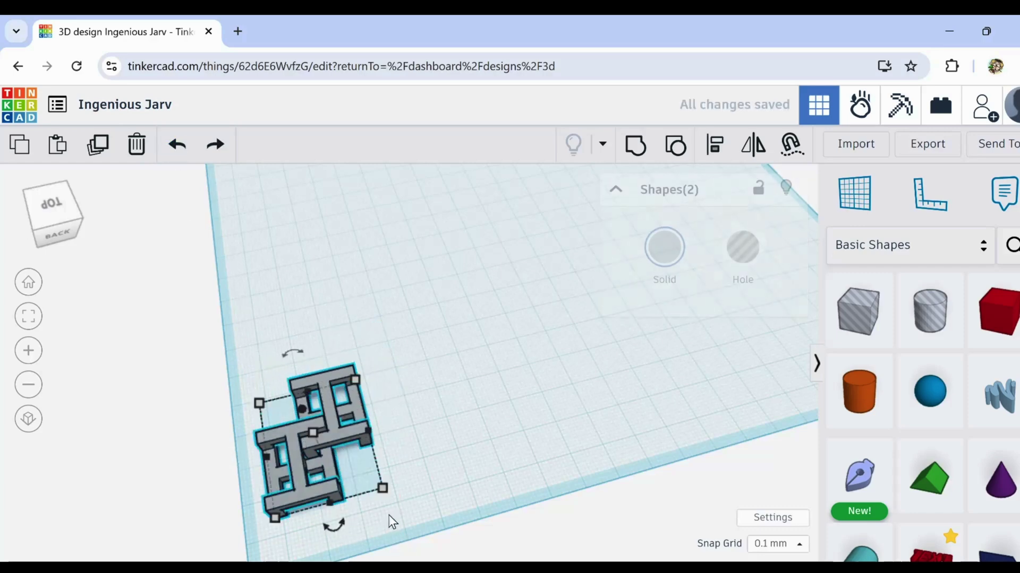
left_click(99, 146)
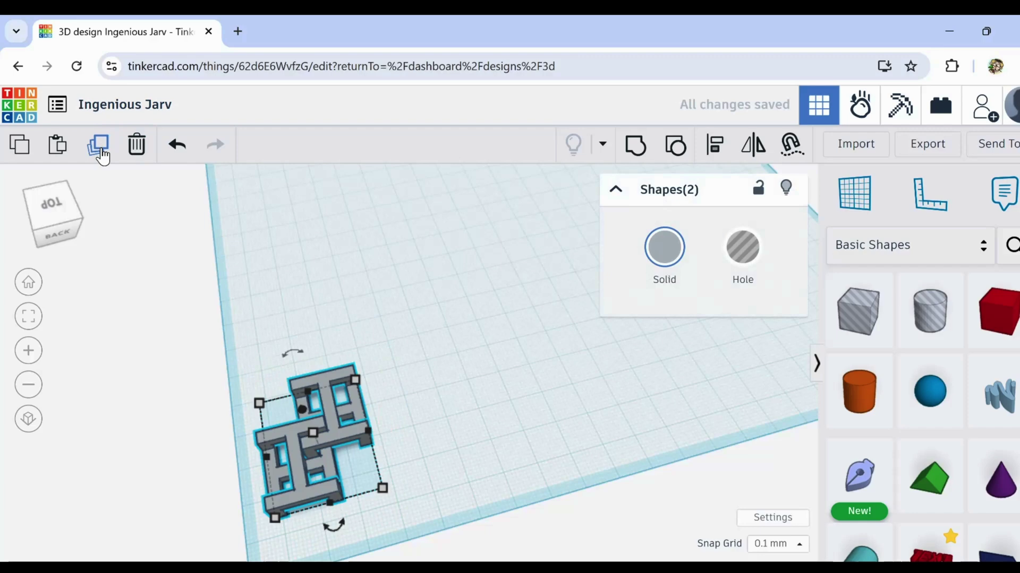
key("Up")
key("Up")
key("Up")
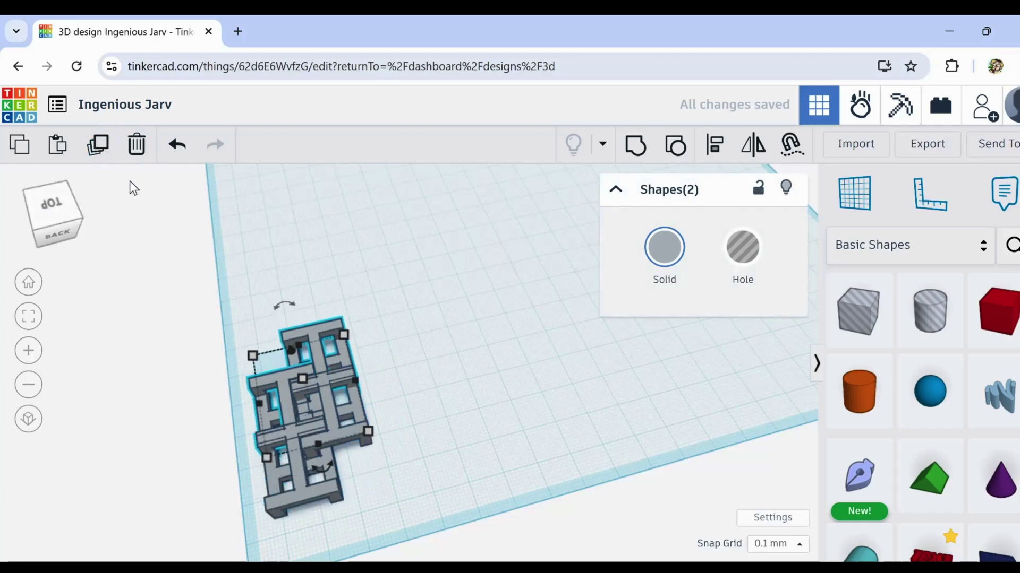
key("Up")
key("Up")
key("Up")
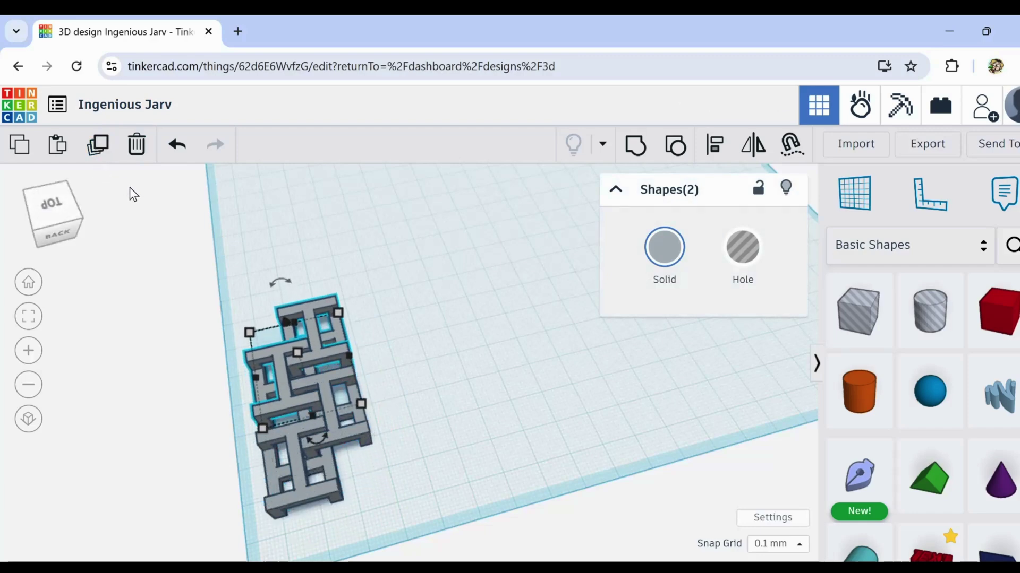
key("Down")
scroll(278, 396, "up", 2)
scroll(328, 436, "up", 3)
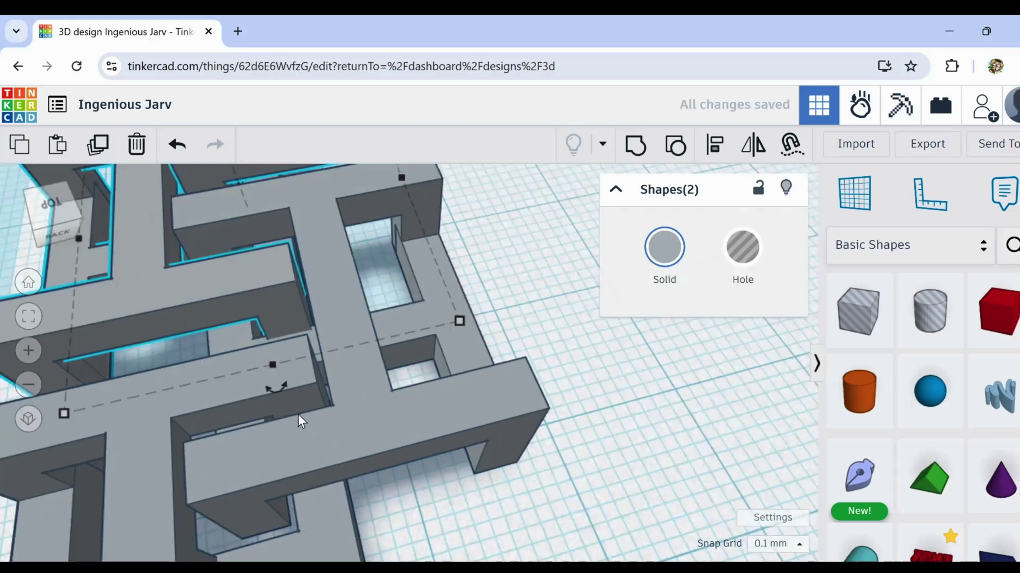
scroll(298, 414, "up", 2)
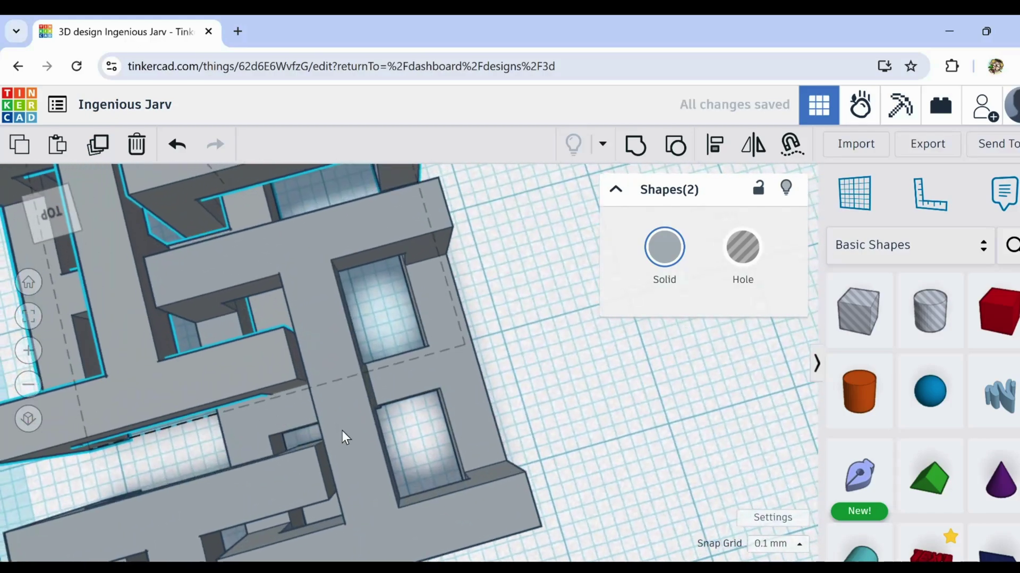
middle_click_drag(342, 432, 385, 445)
key("Up")
key("Up")
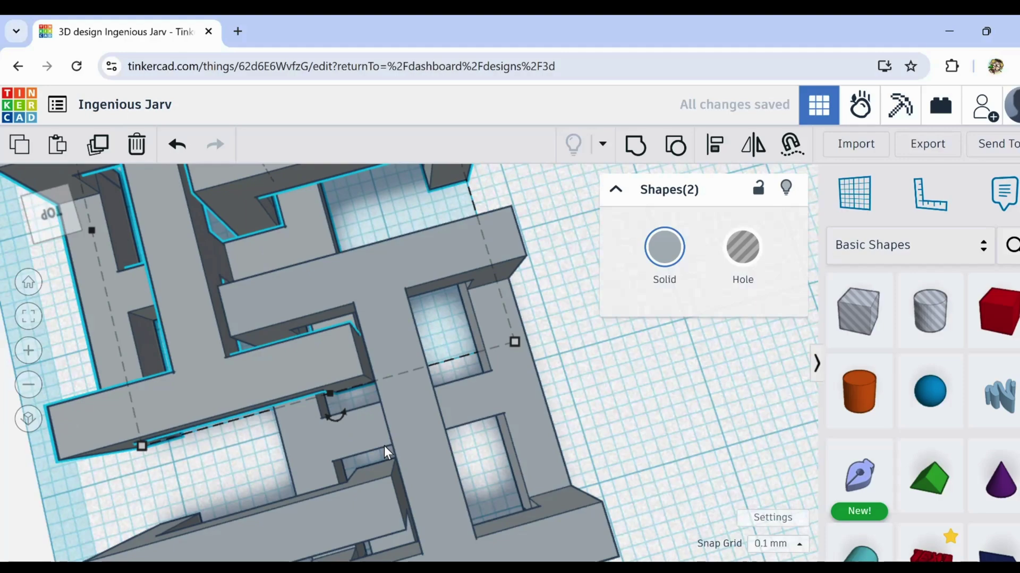
scroll(373, 417, "down", 4)
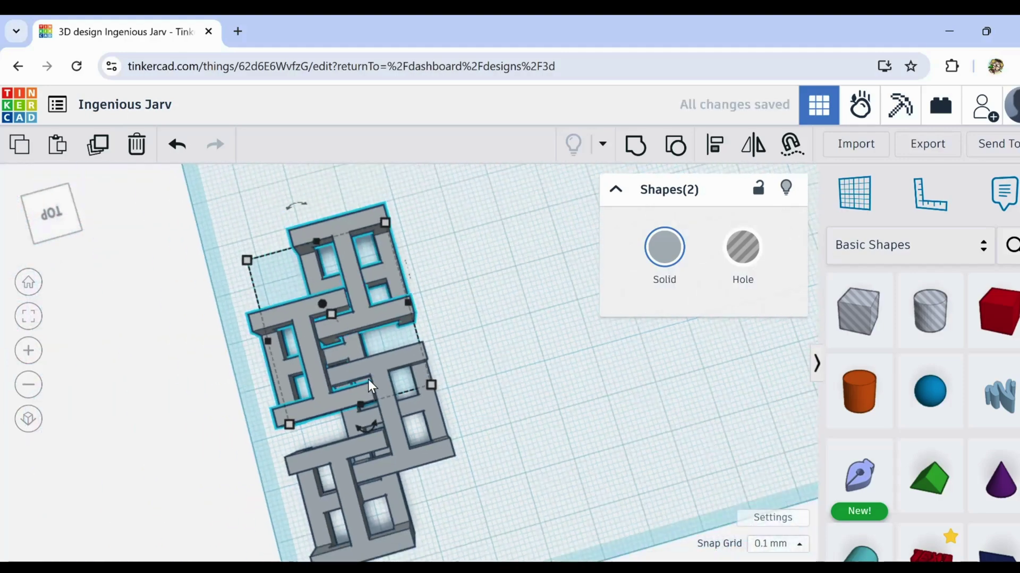
scroll(368, 379, "up", 2)
scroll(368, 380, "up", 3)
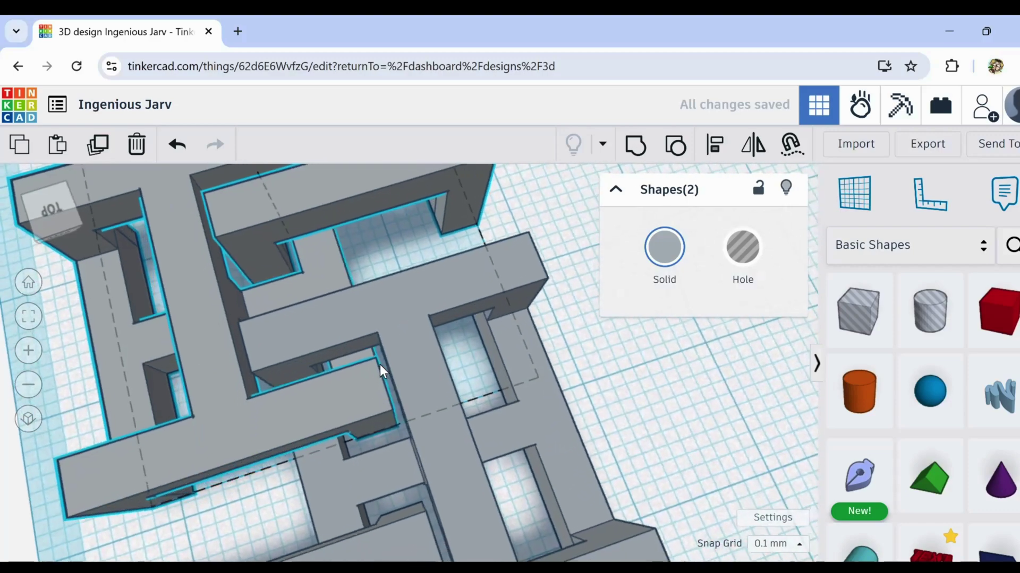
scroll(380, 364, "up", 3)
scroll(366, 394, "down", 3)
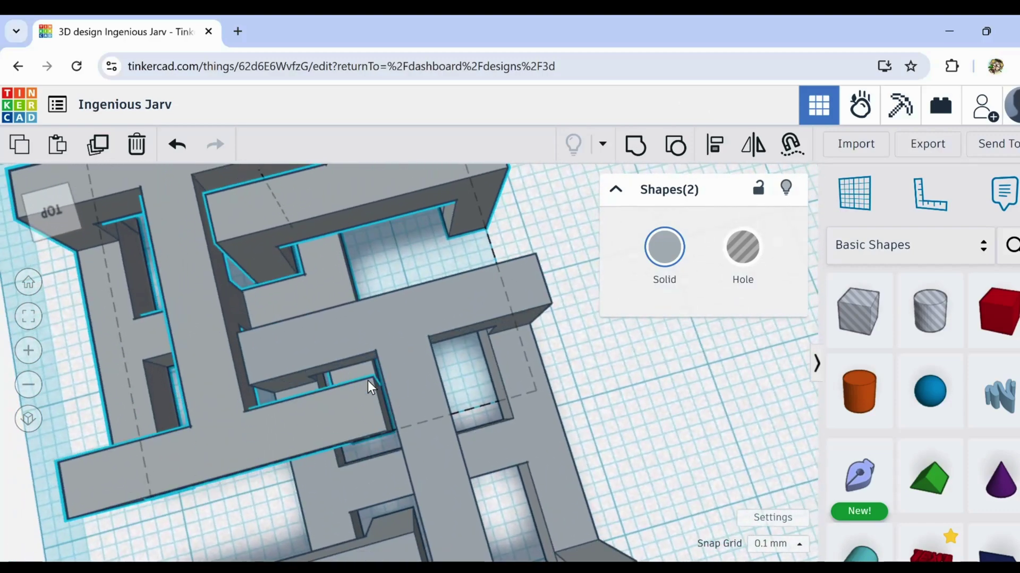
scroll(367, 381, "down", 2)
scroll(371, 379, "down", 3)
scroll(374, 373, "down", 1)
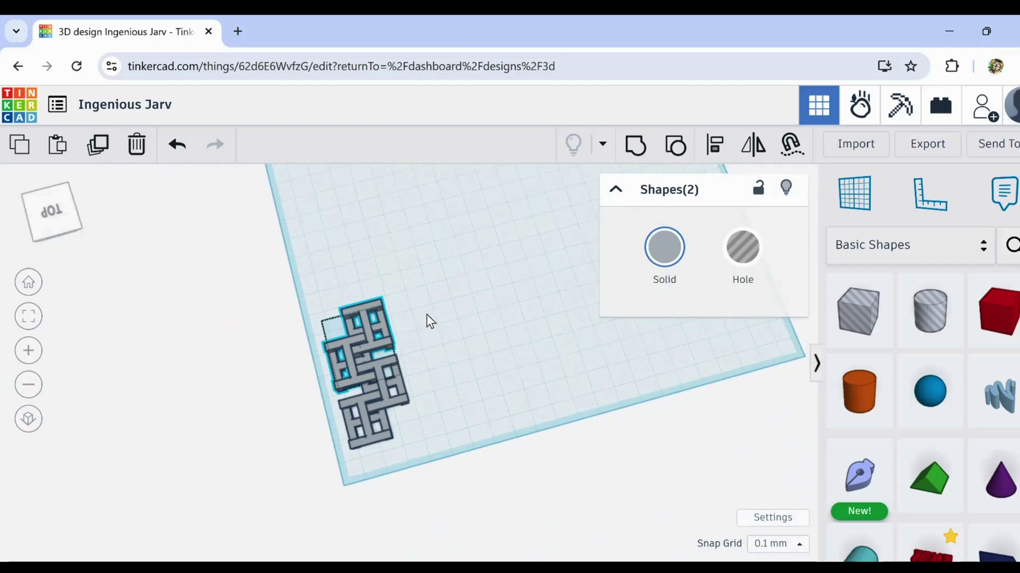
Add three more repeated copies to extend the link column upward
middle_click_drag(426, 314, 445, 371)
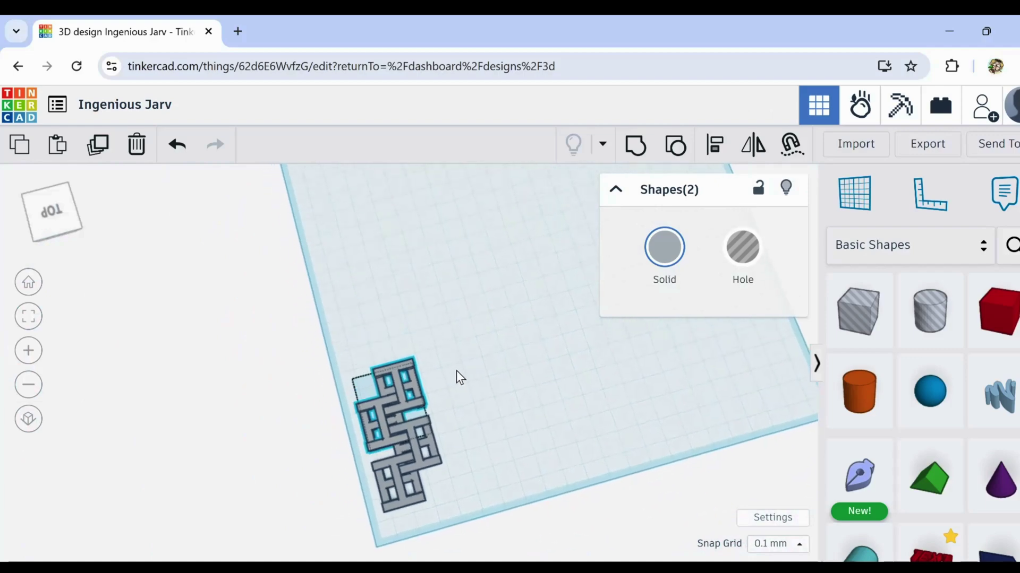
left_click(99, 146)
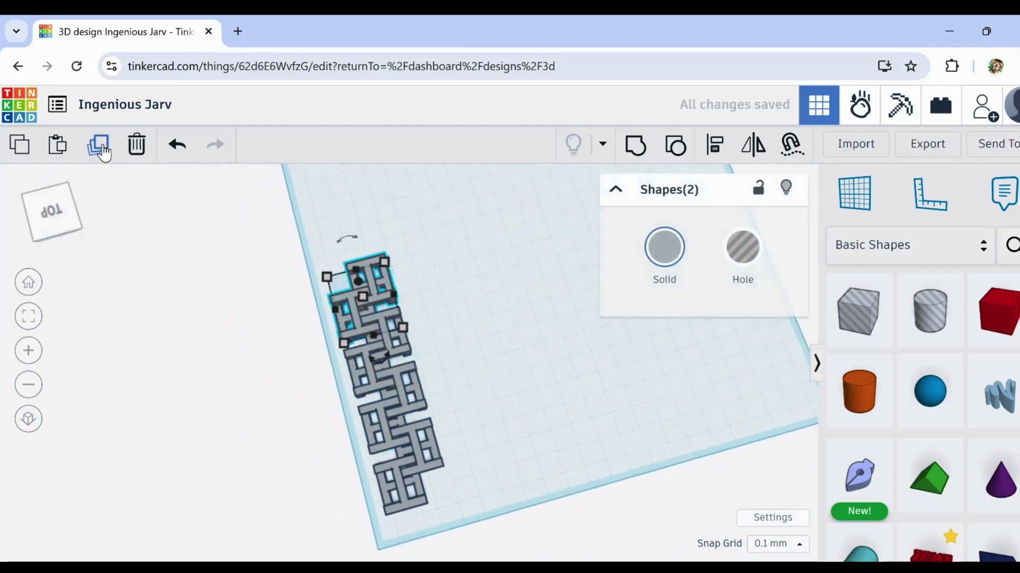
left_click(99, 146)
left_click(104, 148)
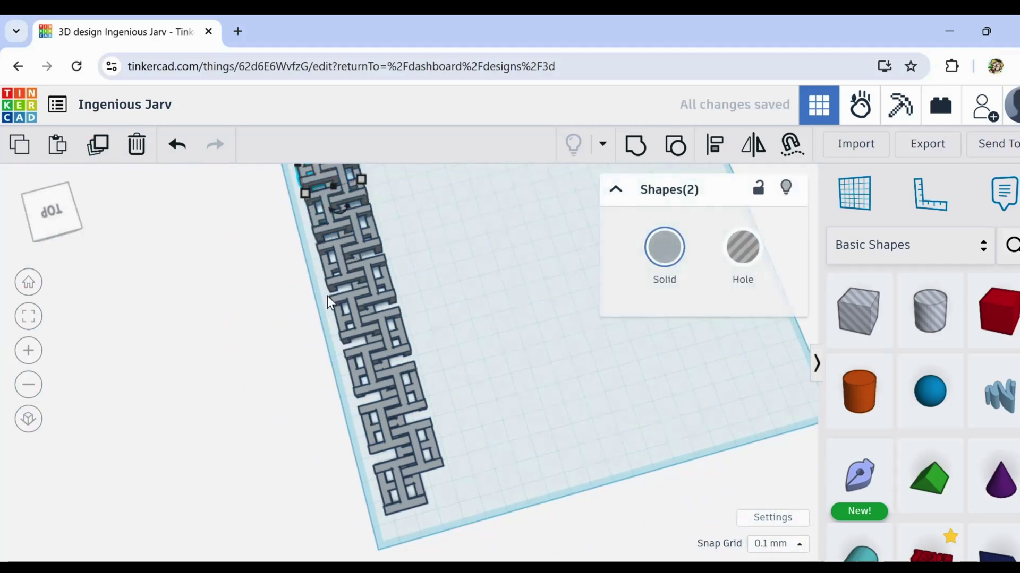
middle_click_drag(389, 311, 364, 331)
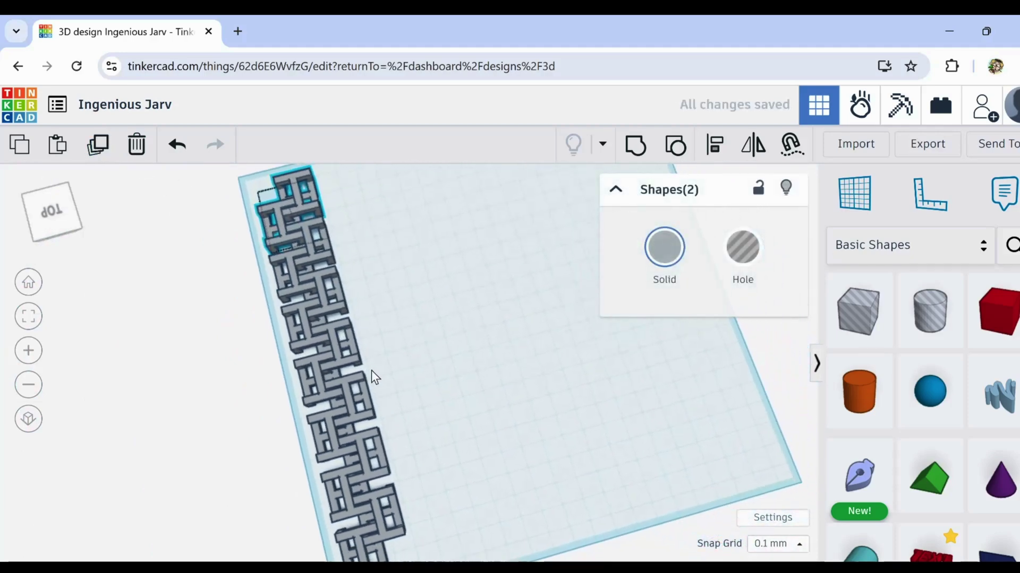
scroll(273, 215, "up", 5)
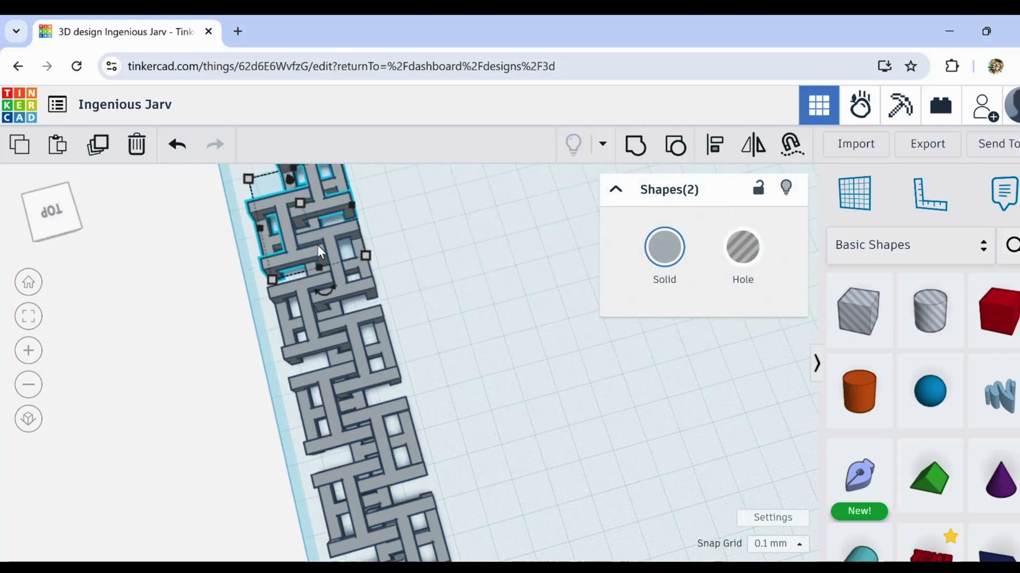
mouse_move(318, 245)
right_mouse_down()
mouse_move(478, 234)
mouse_move(451, 271)
mouse_move(355, 259)
mouse_move(301, 273)
mouse_move(270, 264)
mouse_move(231, 278)
mouse_move(262, 252)
mouse_move(333, 261)
right_mouse_up()
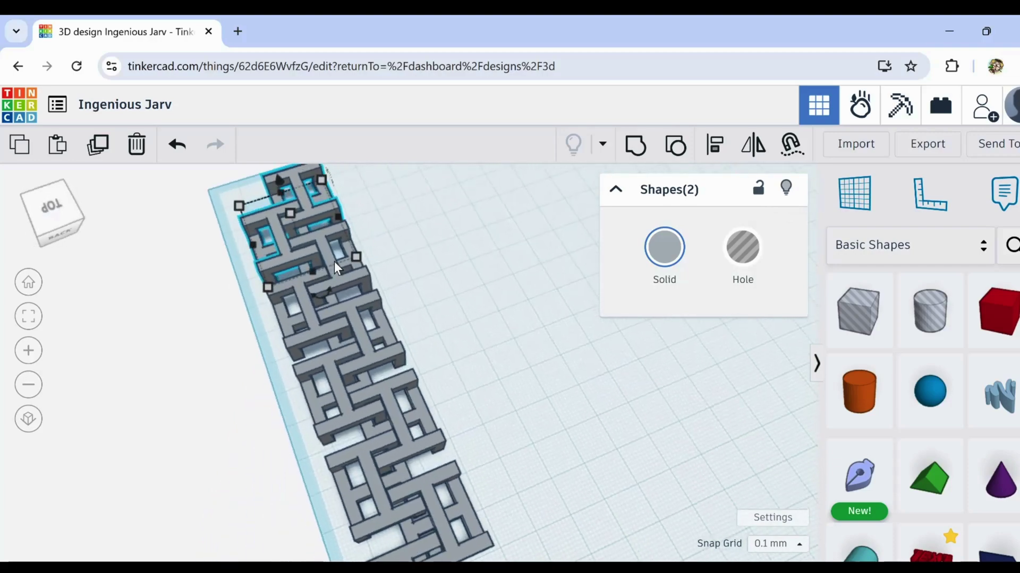
scroll(334, 262, "down", 5)
Duplicate all 14 link shapes and nudge the copied column right until it interlocks
left_click(258, 203)
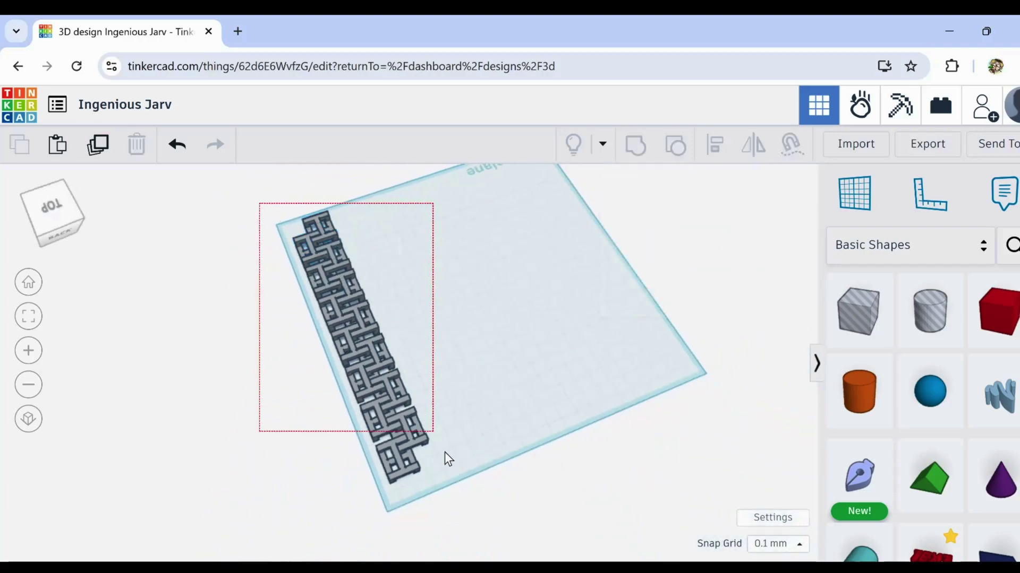
left_click_drag(257, 203, 449, 482)
left_click(100, 146)
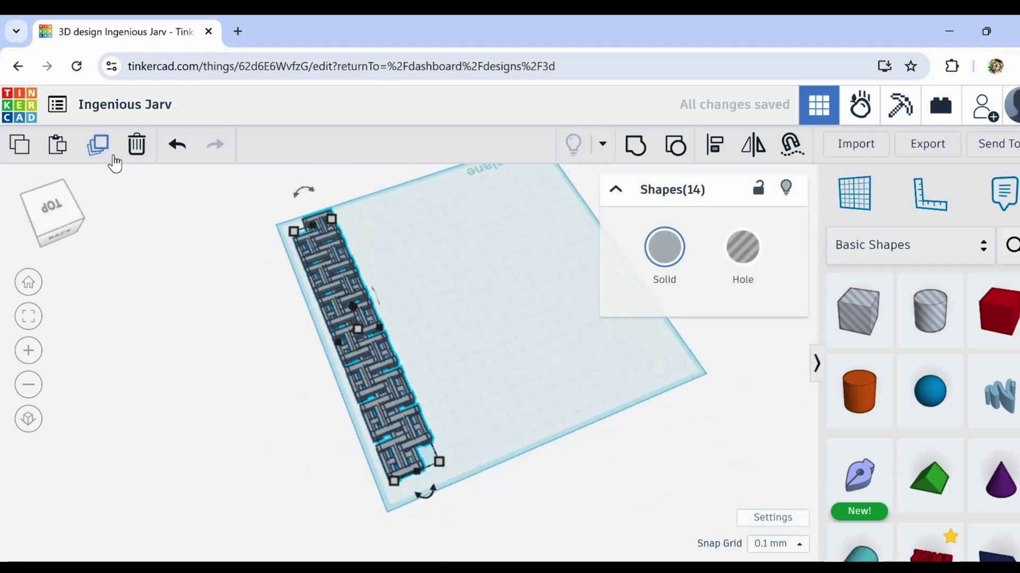
key("Right")
key("Right")
key("Right")
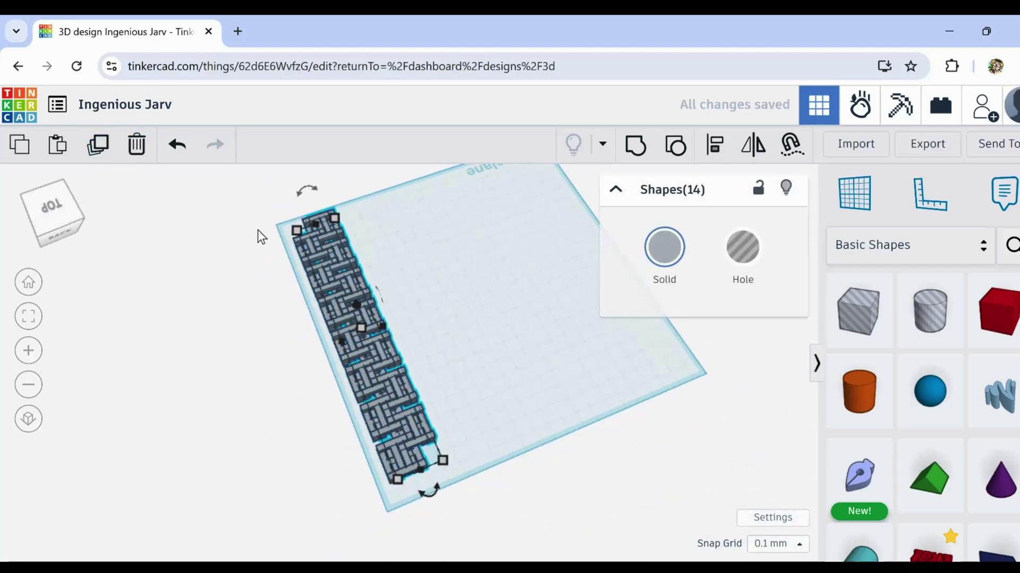
key("Right")
key("Right")
key("Right")
key("Right")
key("Right")
key("Right")
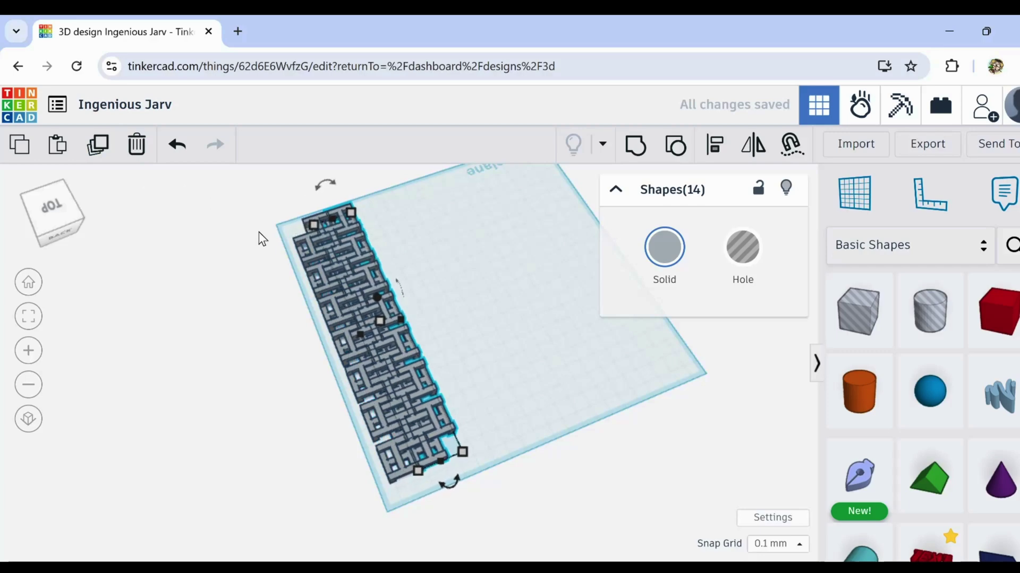
key("Right")
key("Right")
key("Right")
key("Right")
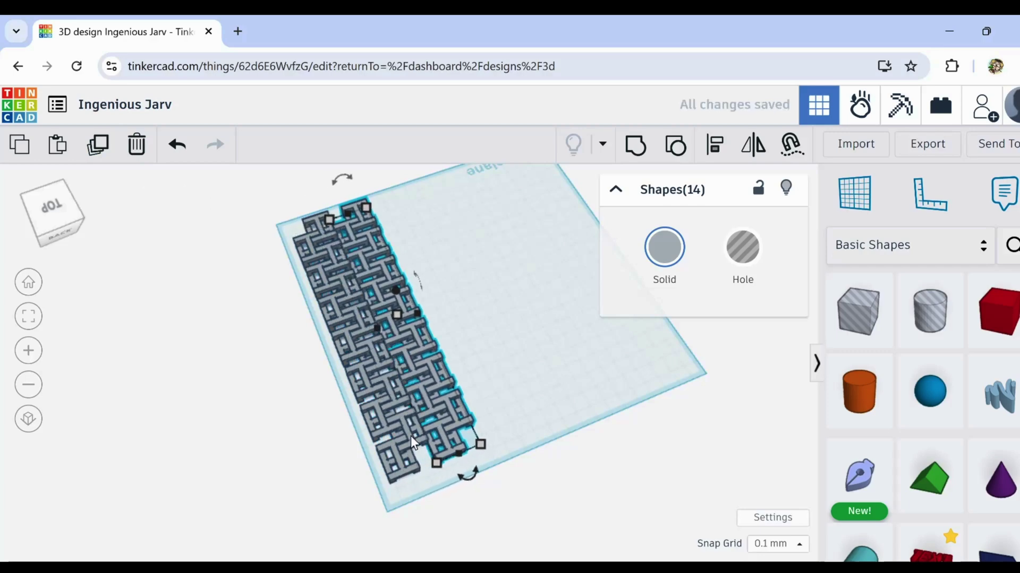
scroll(413, 444, "up", 2)
scroll(431, 446, "up", 2)
scroll(431, 443, "up", 2)
scroll(431, 449, "up", 2)
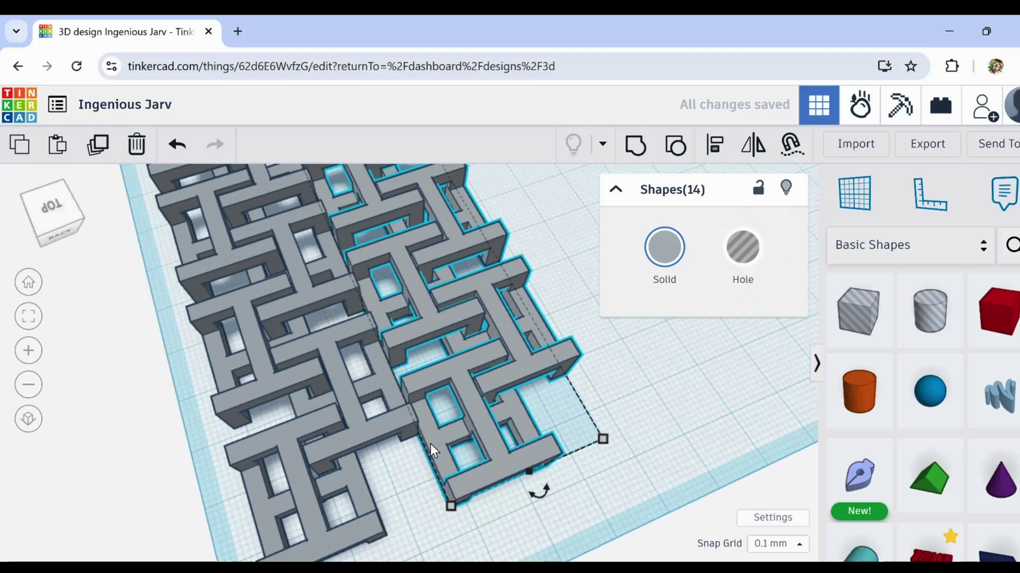
key("Left")
key("Left")
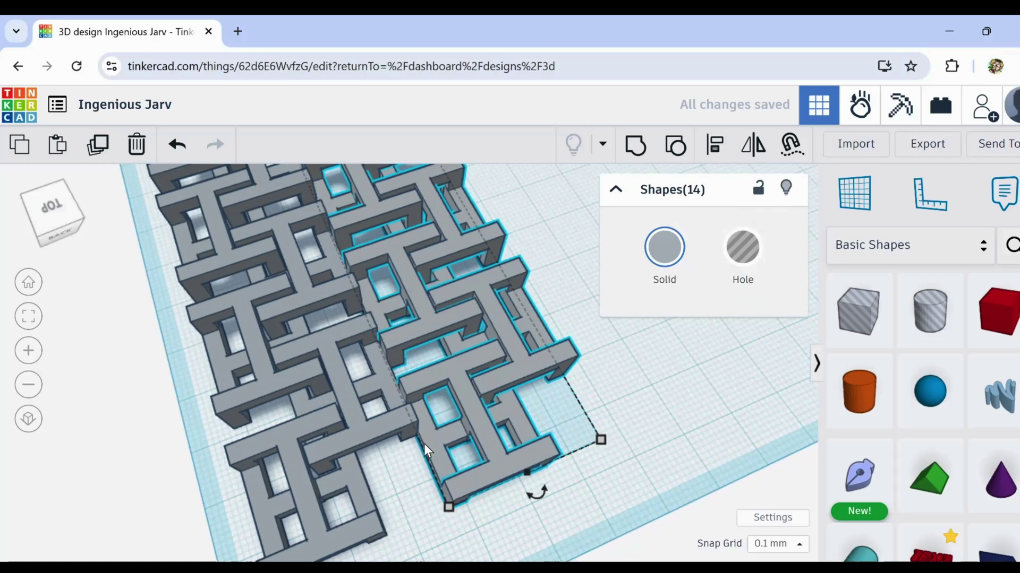
key("Left")
key("Left")
key("Left")
key("Left")
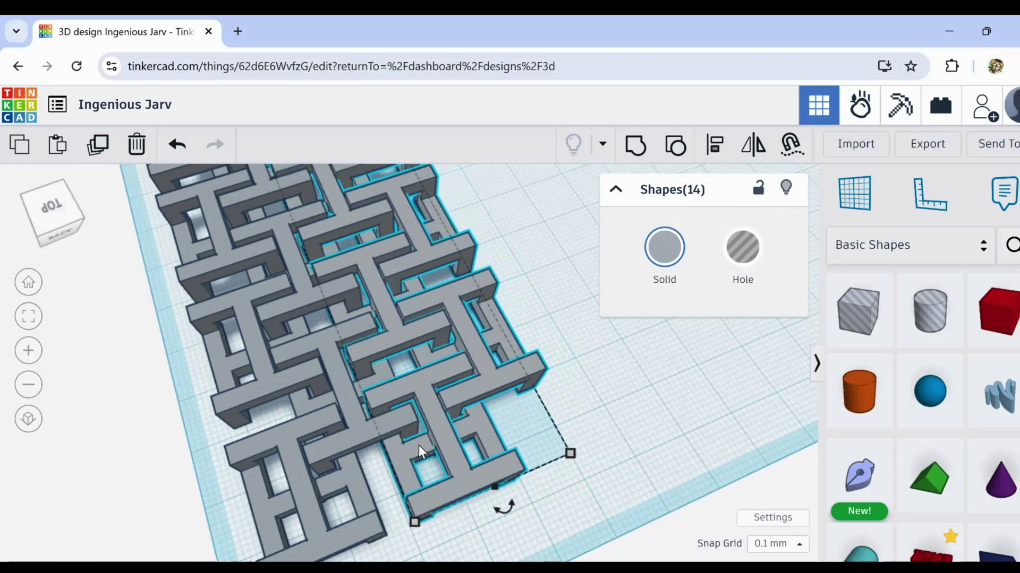
key("Left")
key("Left")
scroll(361, 421, "up", 2)
scroll(363, 415, "up", 3)
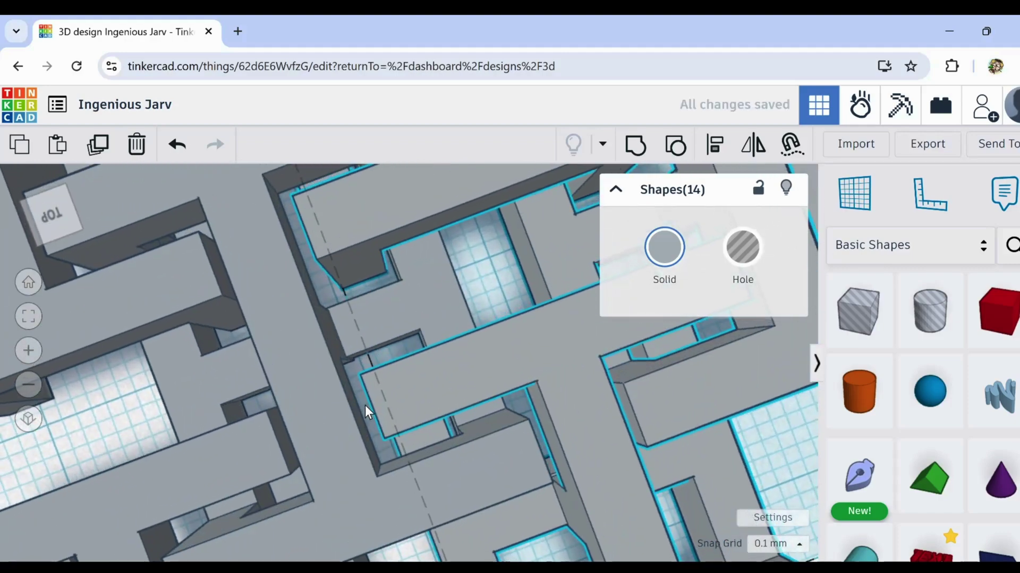
scroll(365, 405, "up", 2)
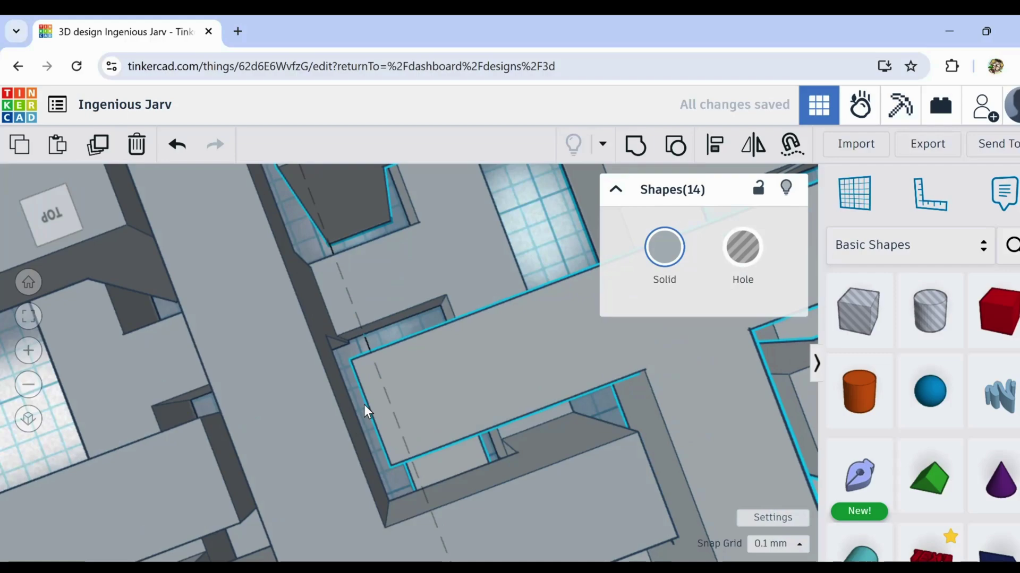
scroll(364, 406, "down", 3)
scroll(363, 422, "down", 2)
scroll(377, 409, "down", 3)
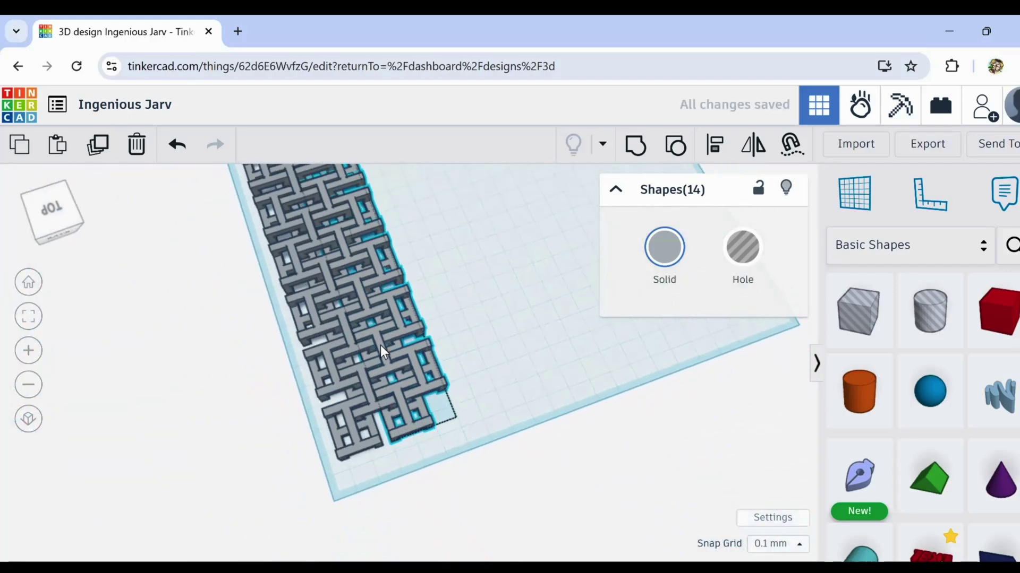
scroll(380, 351, "down", 2)
scroll(400, 439, "down", 2)
scroll(400, 440, "down", 2)
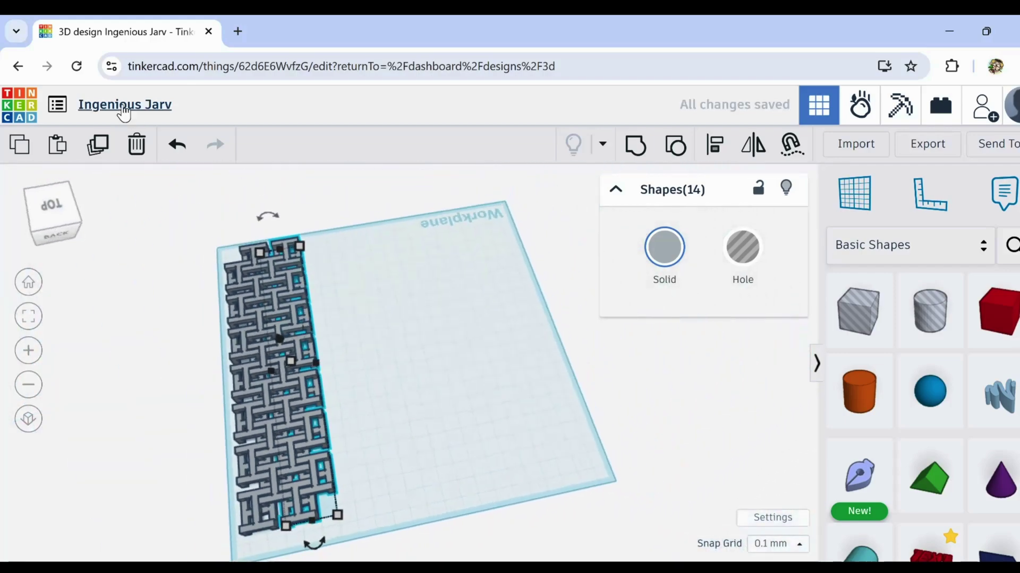
left_click(101, 150)
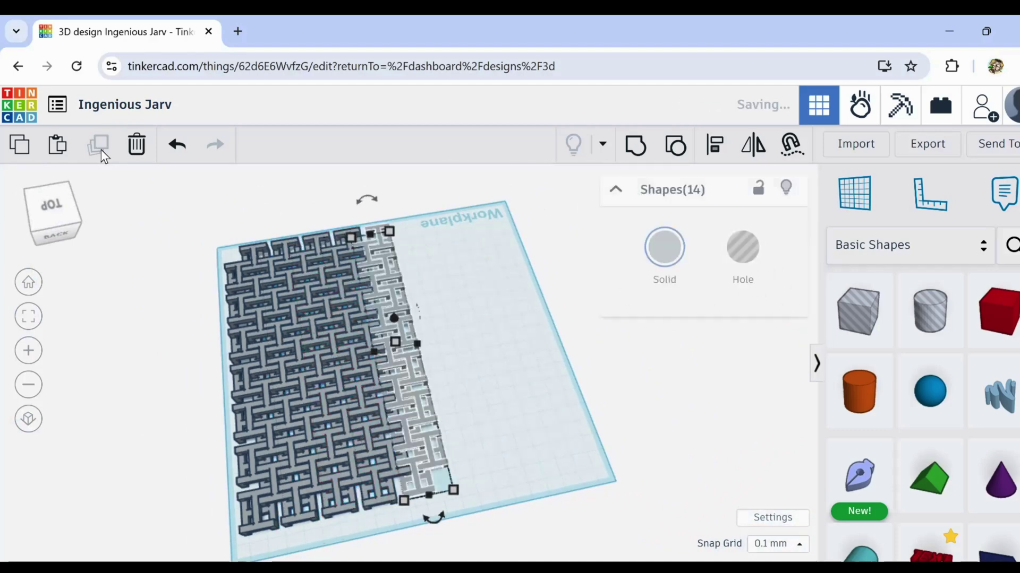
left_click(101, 151)
left_click(99, 148)
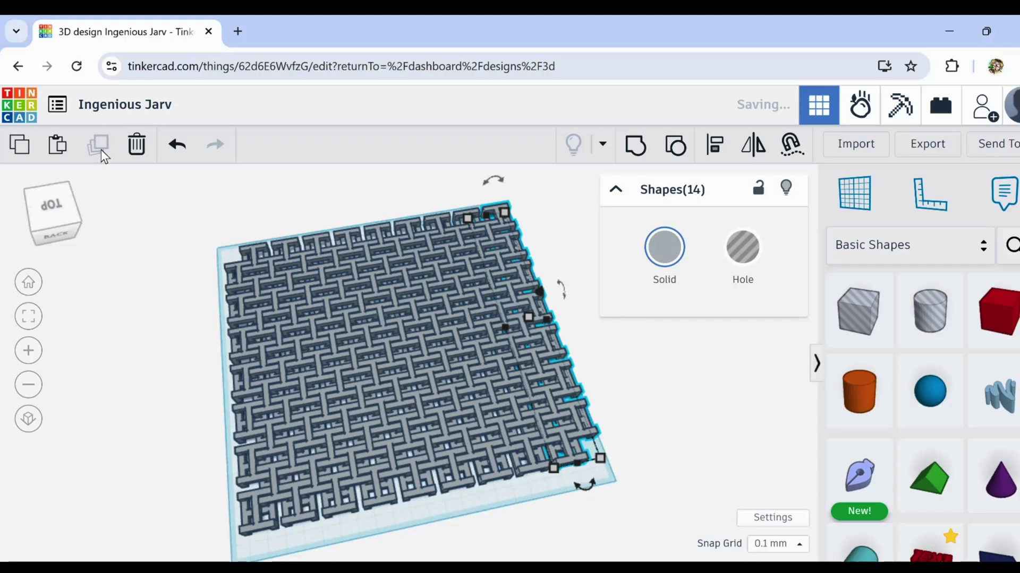
mouse_move(129, 326)
right_mouse_down()
mouse_move(304, 368)
mouse_move(428, 431)
right_mouse_up()
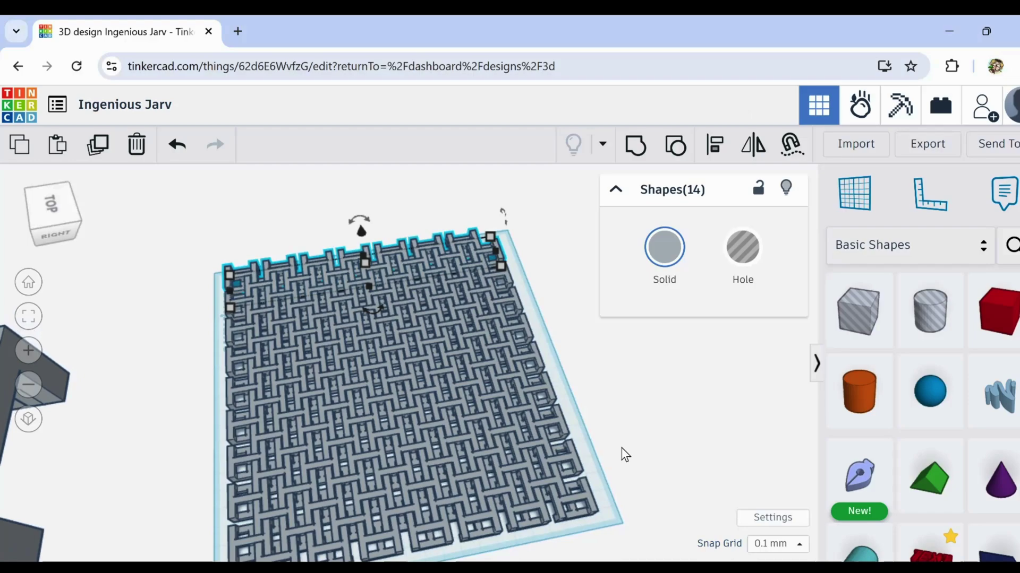
mouse_move(671, 469)
right_mouse_down()
mouse_move(505, 479)
mouse_move(363, 440)
right_mouse_up()
scroll(413, 448, "up", 3)
scroll(414, 448, "up", 5)
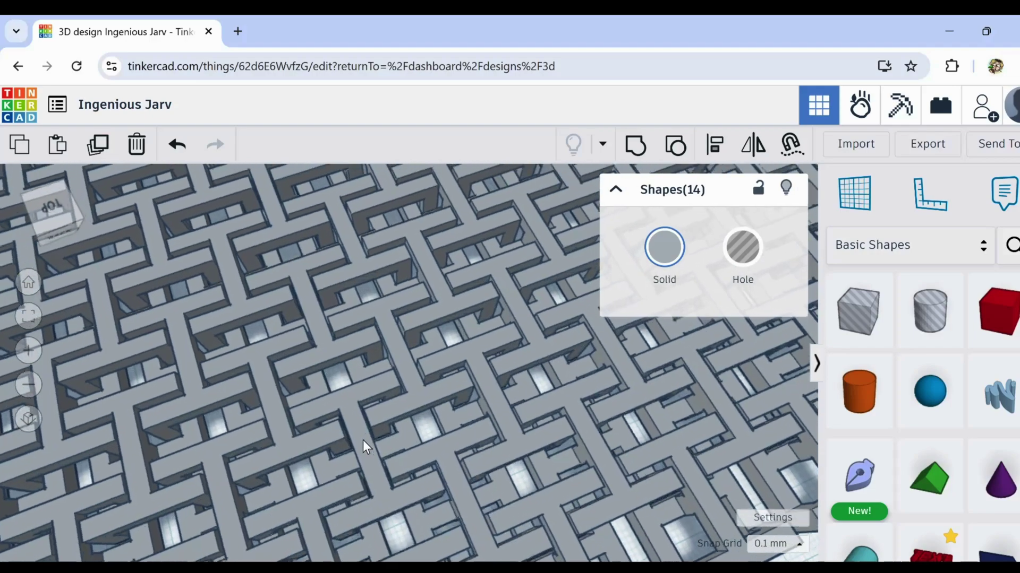
scroll(334, 426, "down", 3)
scroll(351, 394, "down", 3)
scroll(355, 396, "down", 3)
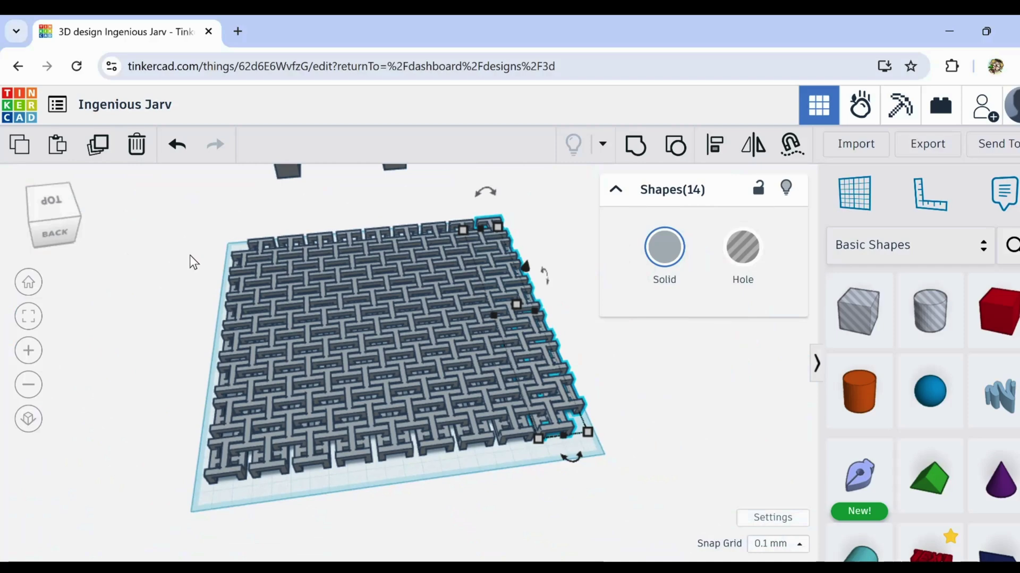
Duplicate the whole link patch and move the copy away from the original
left_click_drag(189, 233, 563, 529)
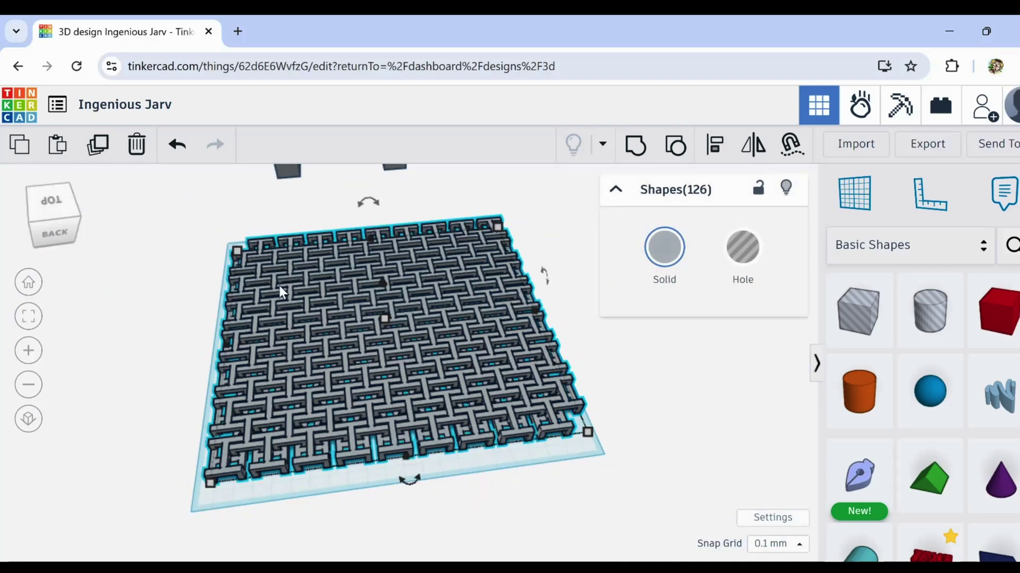
scroll(198, 352, "up", 2)
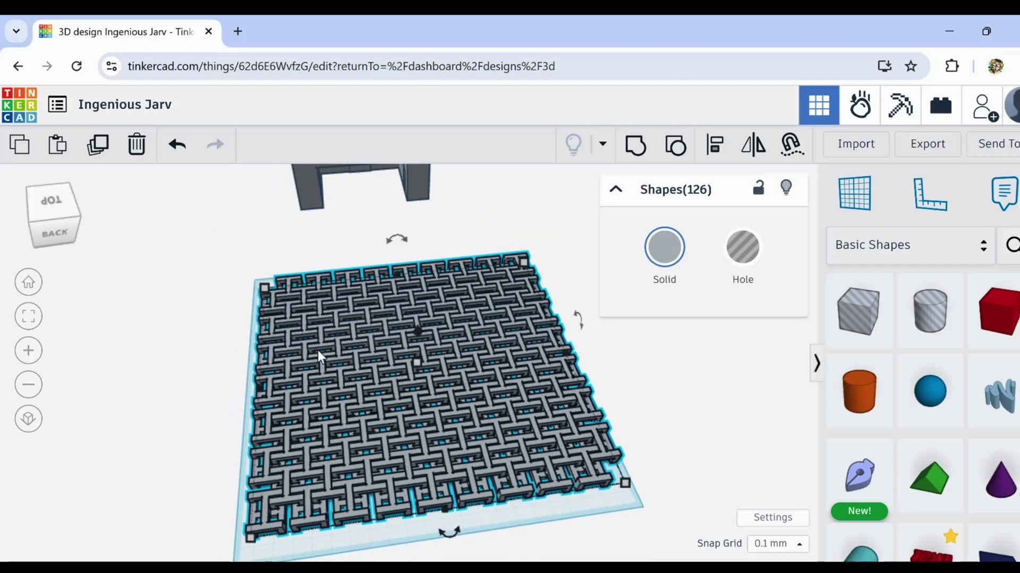
left_click(95, 148)
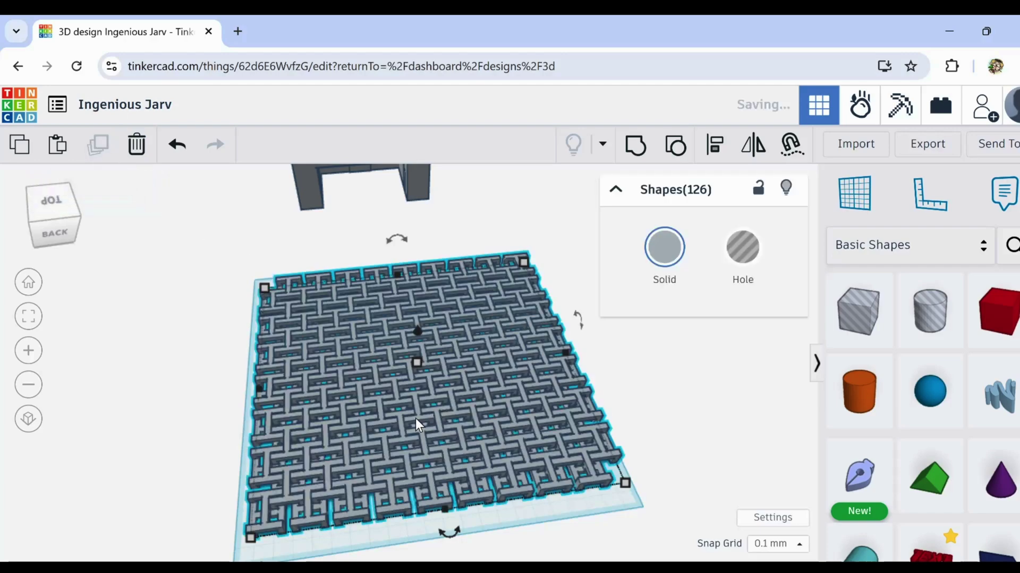
mouse_move(415, 418)
left_mouse_down()
mouse_move(464, 410)
mouse_move(650, 191)
mouse_move(631, 196)
left_mouse_up()
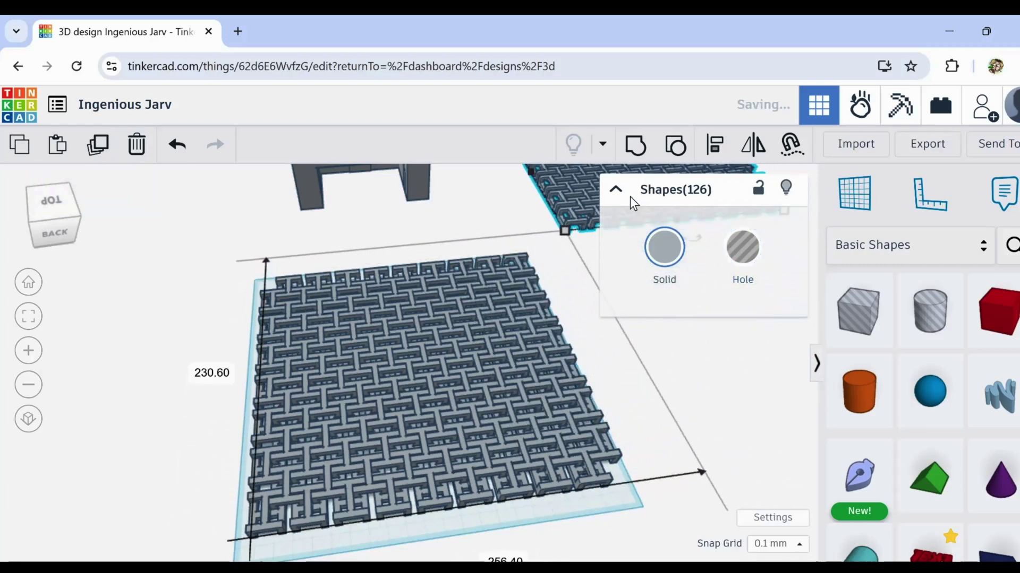
left_click(157, 328)
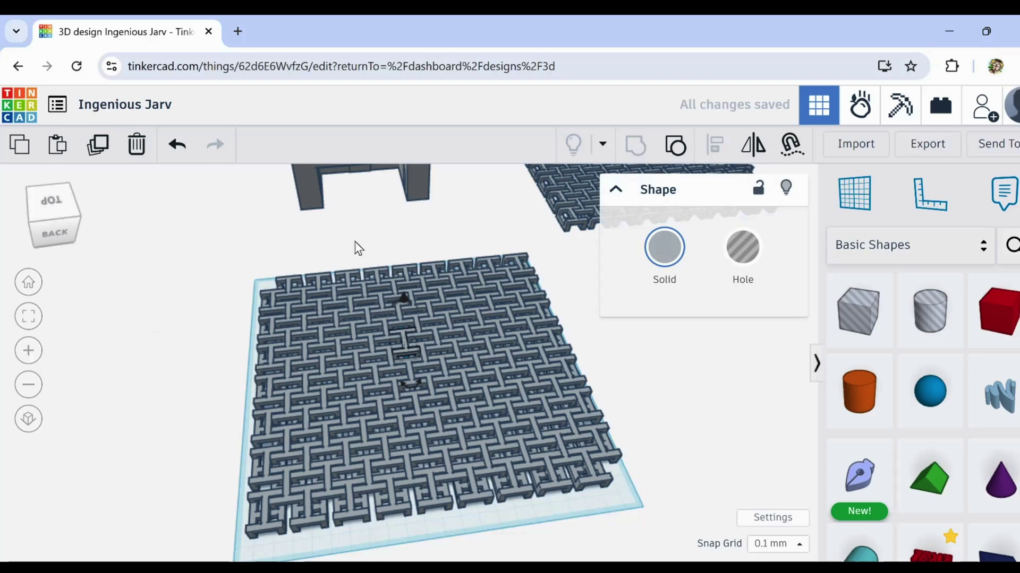
Delete the upper half of the original patch
left_click_drag(215, 262, 179, 374)
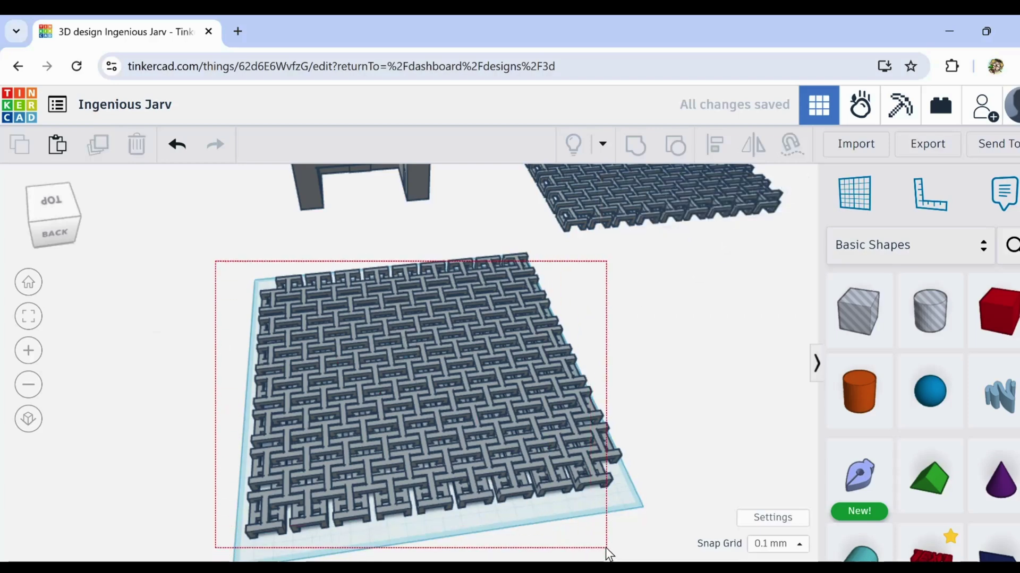
right_click_drag(438, 494, 282, 323)
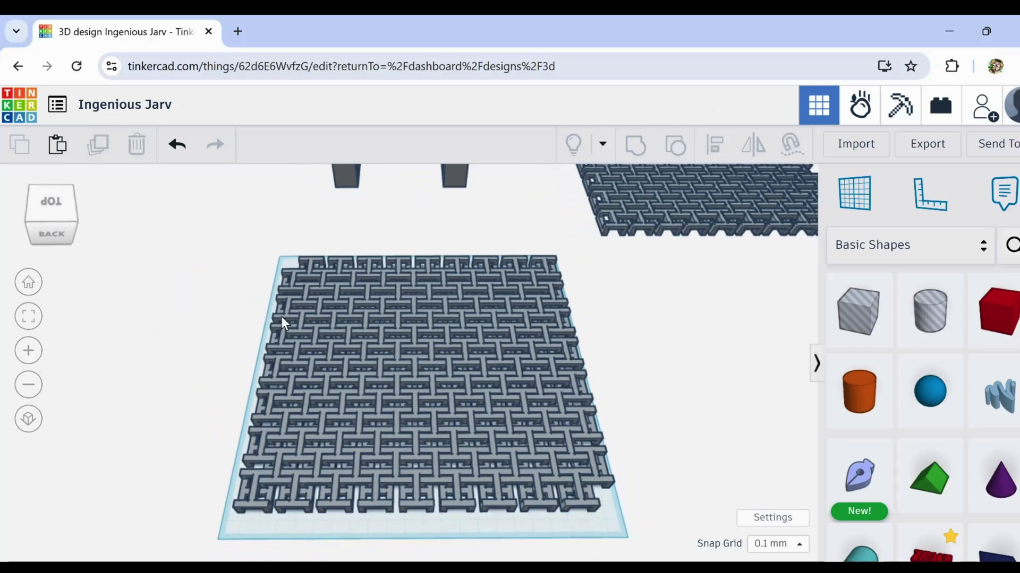
left_click_drag(251, 246, 574, 353)
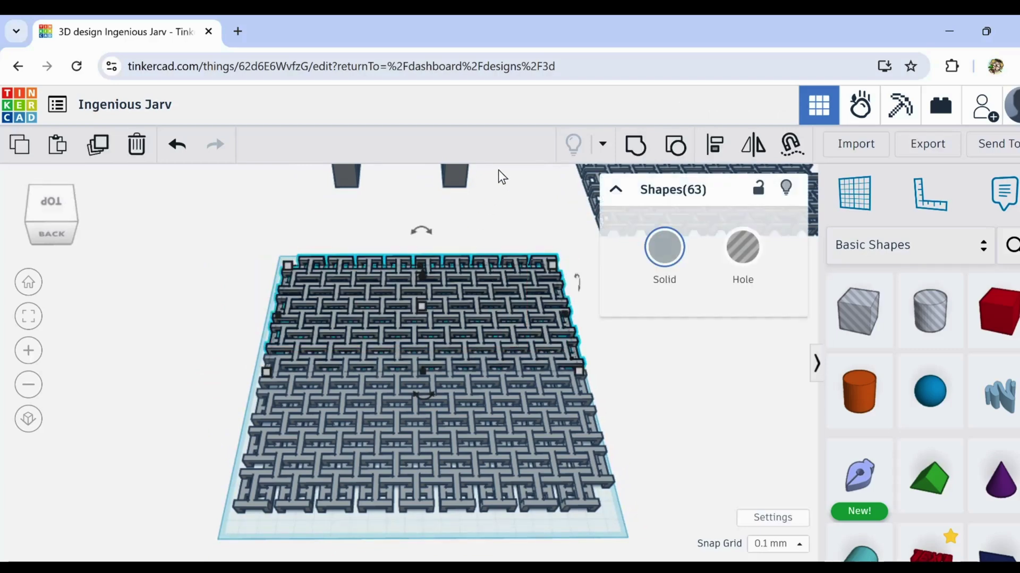
left_click(136, 144)
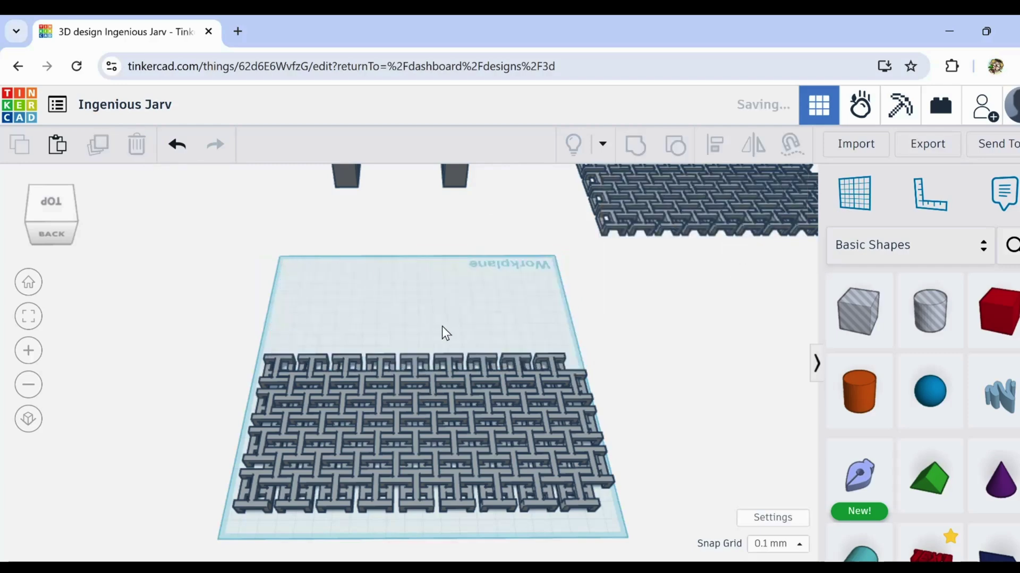
Delete the right half of the remaining links
left_click_drag(469, 340, 566, 533)
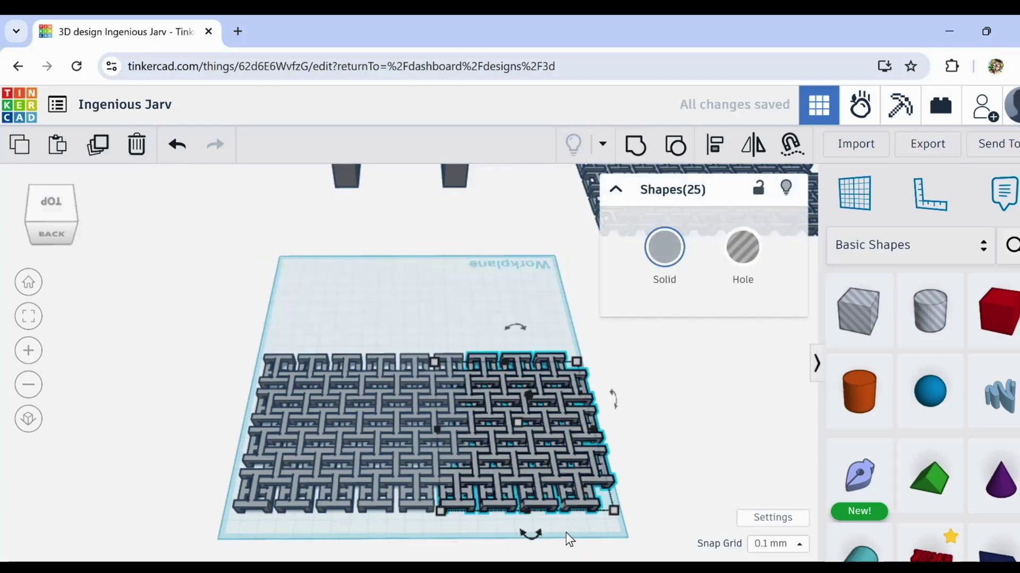
right_click_drag(514, 315, 502, 312)
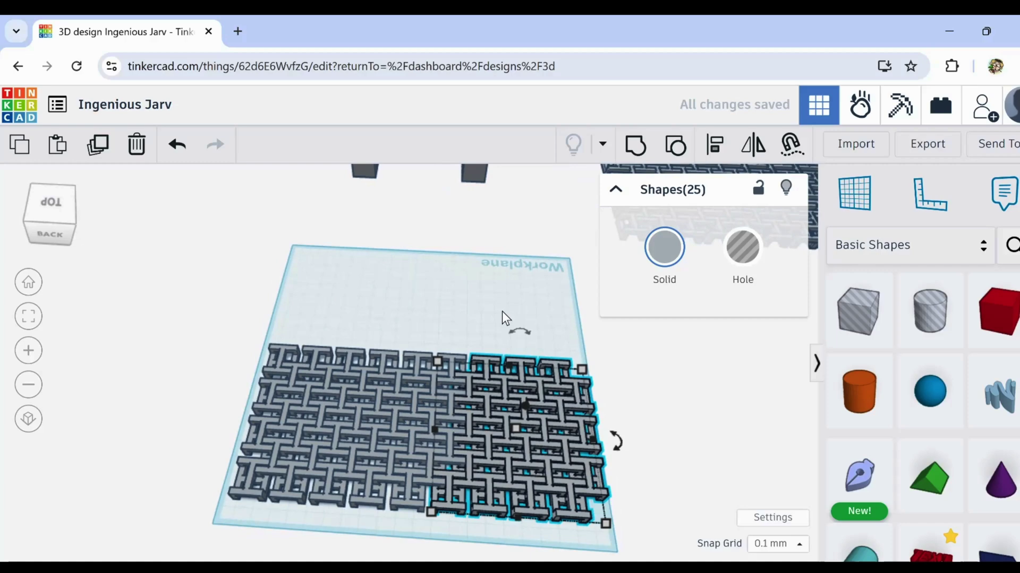
left_click_drag(454, 330, 556, 538)
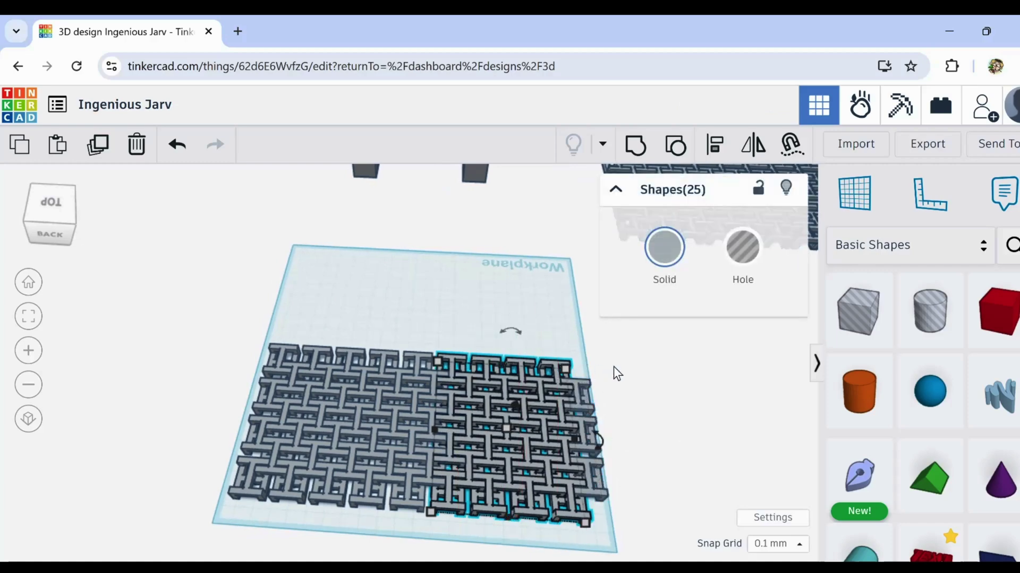
left_click_drag(613, 373, 562, 502)
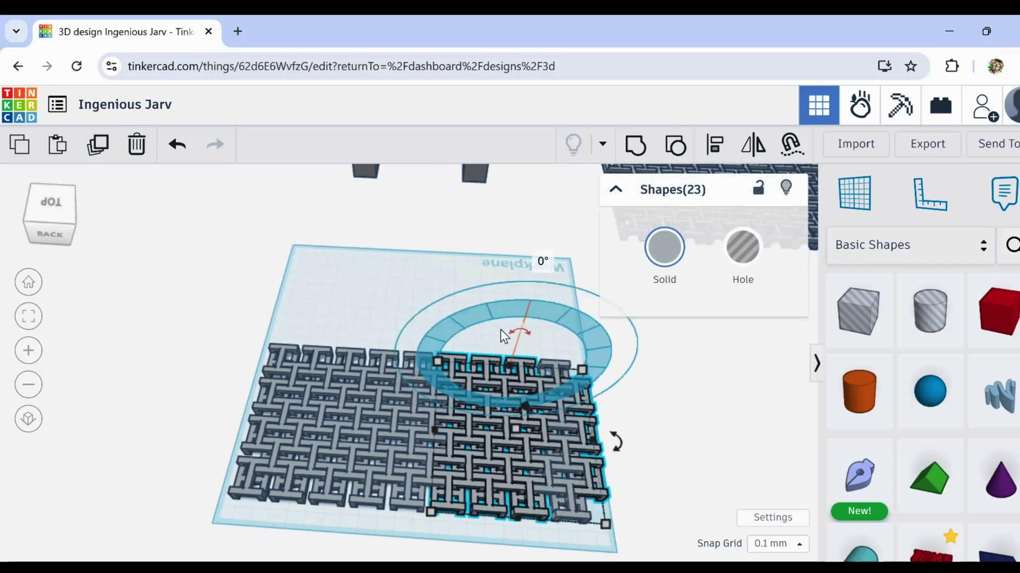
left_click(468, 296)
right_click_drag(490, 317, 513, 321)
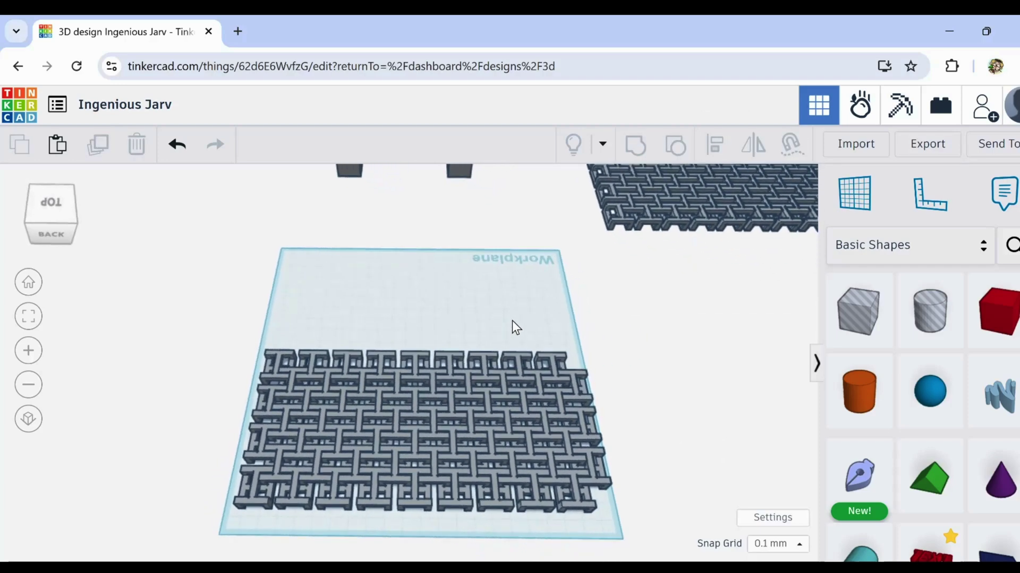
left_click_drag(454, 304, 600, 556)
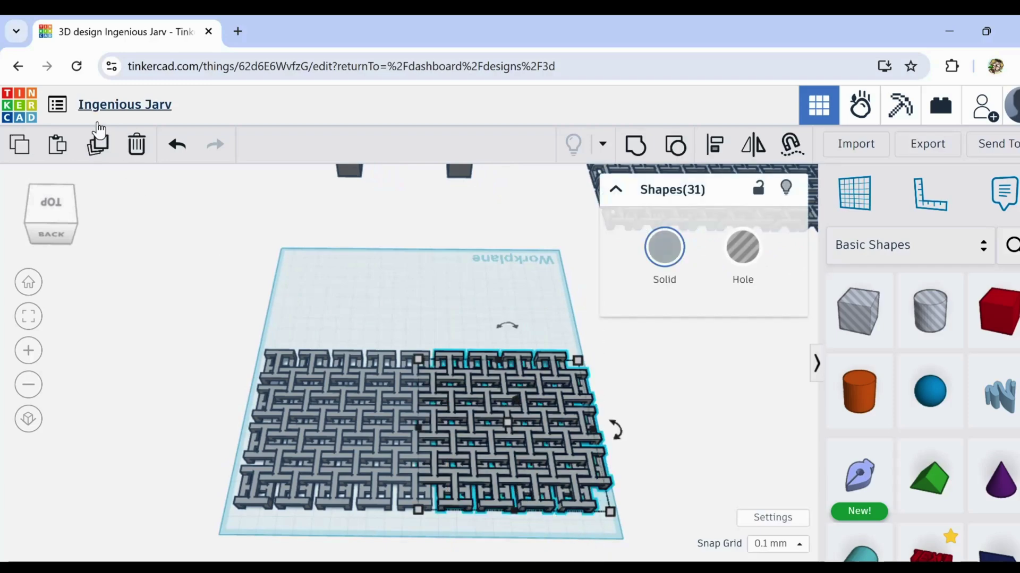
left_click(138, 146)
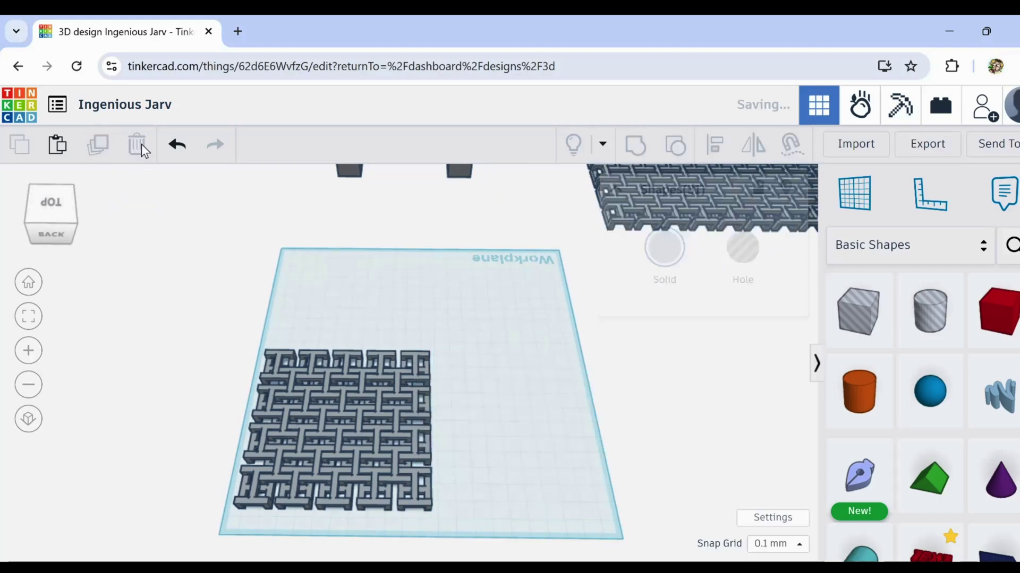
scroll(409, 445, "up", 2)
left_click(51, 209)
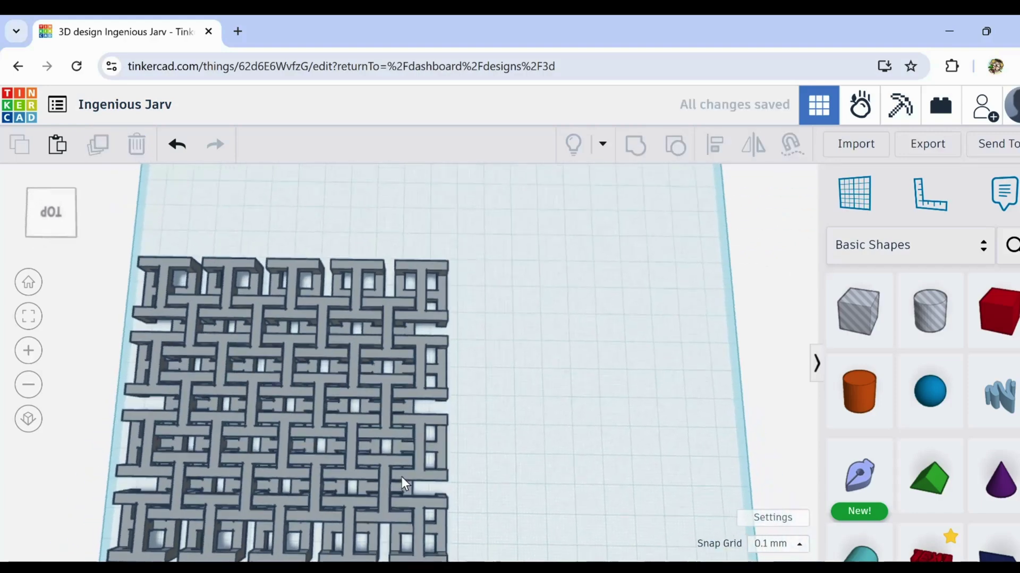
mouse_move(299, 318)
right_mouse_down()
mouse_move(407, 421)
mouse_move(430, 357)
mouse_move(208, 359)
mouse_move(130, 326)
mouse_move(137, 309)
mouse_move(351, 324)
mouse_move(479, 290)
mouse_move(569, 291)
mouse_move(602, 303)
mouse_move(593, 320)
mouse_move(567, 308)
mouse_move(394, 313)
mouse_move(329, 362)
right_mouse_up()
scroll(419, 398, "up", 2)
scroll(428, 353, "up", 3)
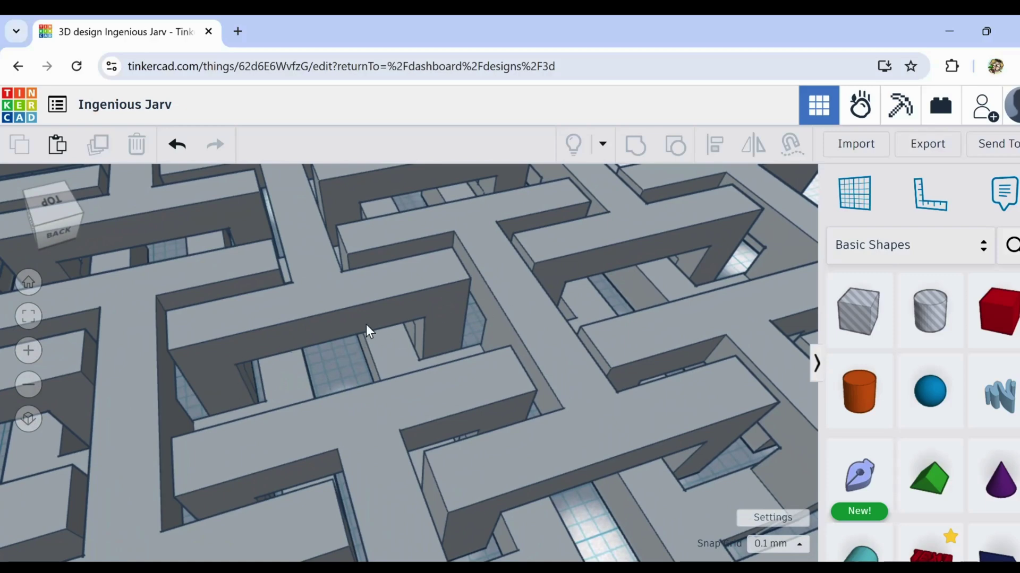
scroll(309, 343, "up", 3)
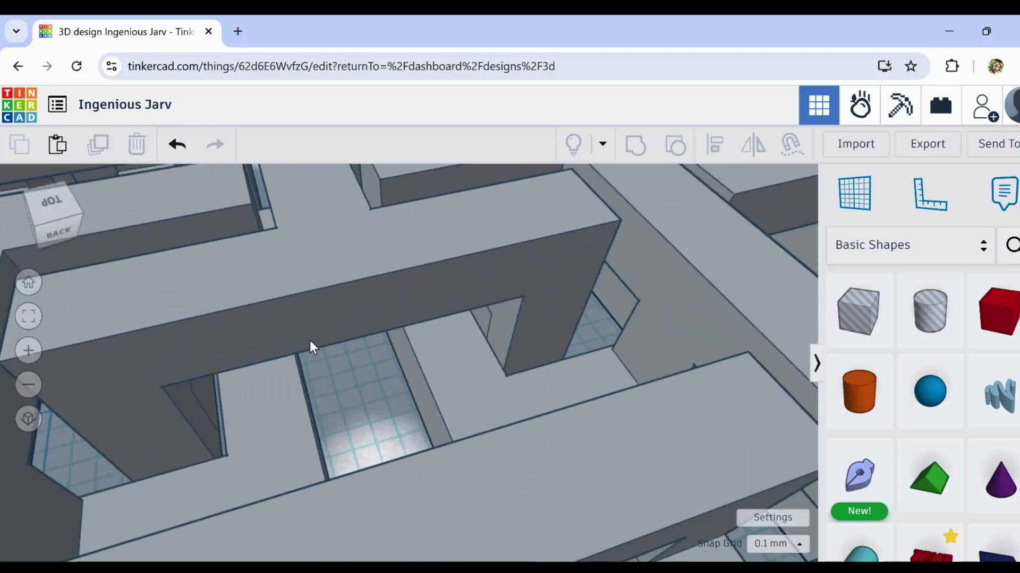
scroll(310, 341, "down", 5)
scroll(310, 340, "down", 4)
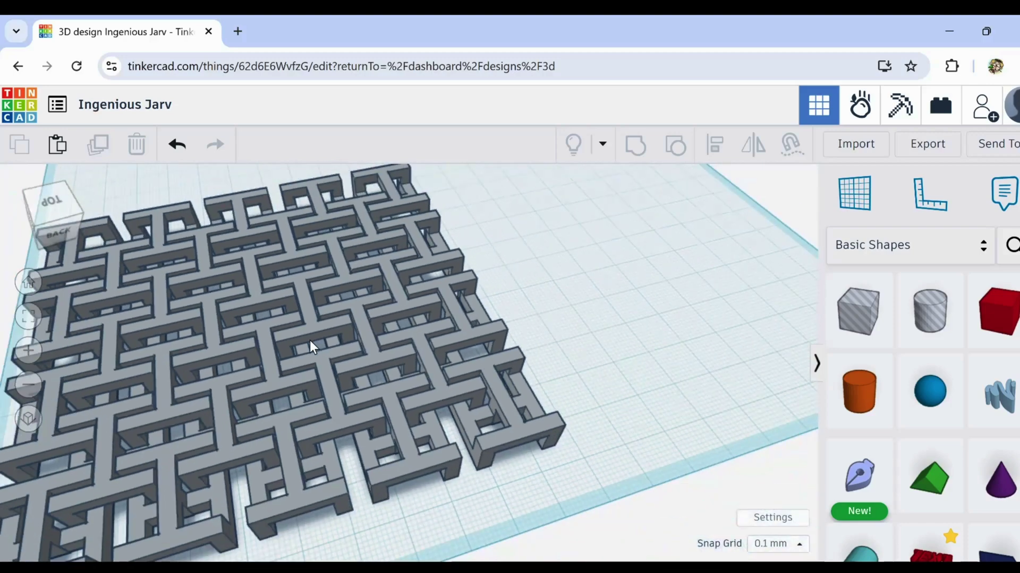
scroll(310, 341, "down", 3)
scroll(353, 319, "down", 3)
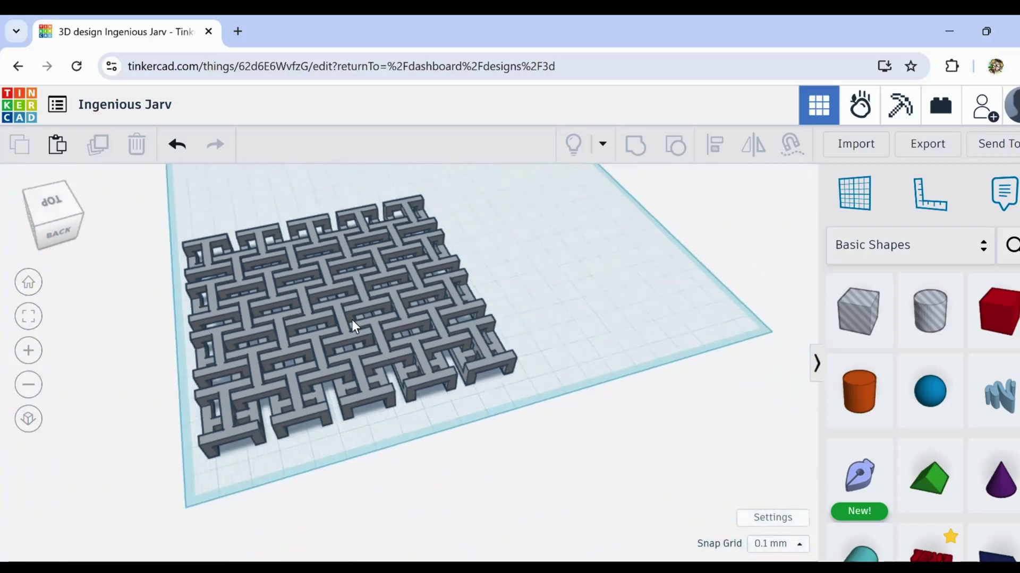
scroll(352, 320, "down", 1)
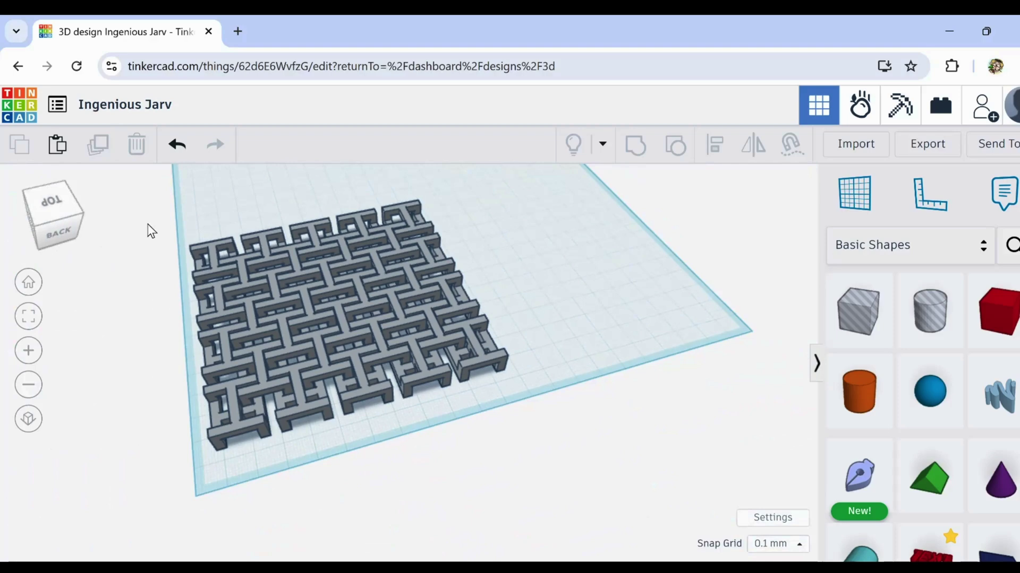
Shrink the trimmed patch proportionally and move it toward the workplane centre
mouse_move(159, 219)
left_mouse_down()
mouse_move(489, 461)
mouse_move(501, 455)
left_mouse_up()
scroll(547, 315, "down", 2)
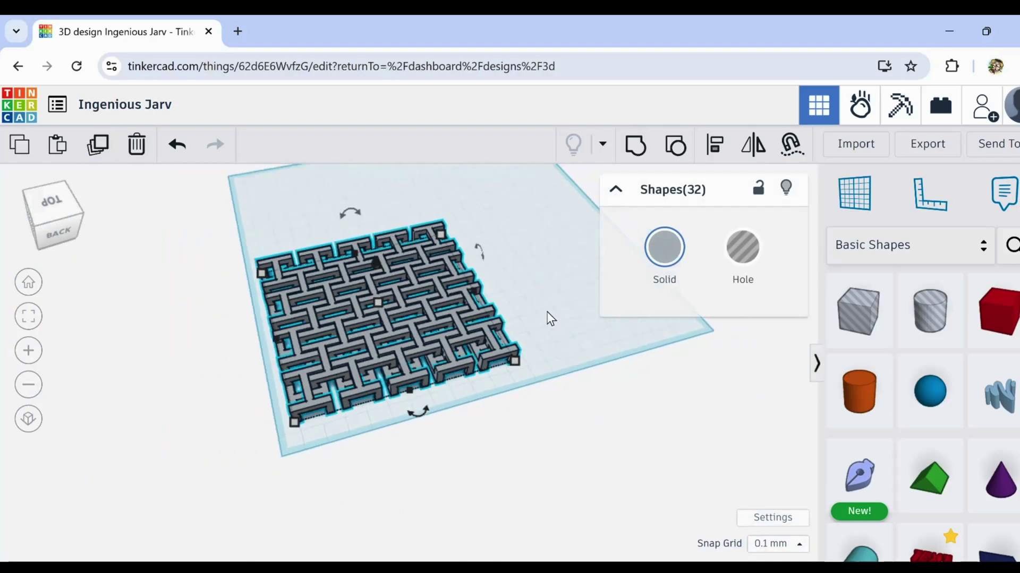
scroll(515, 401, "down", 1)
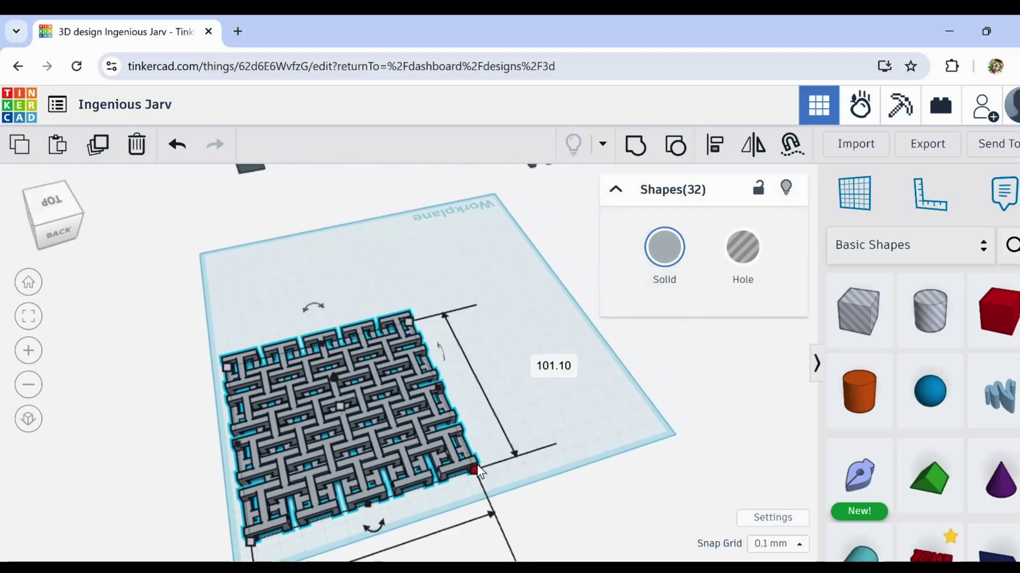
mouse_move(474, 472)
left_mouse_down()
mouse_move(400, 445)
mouse_move(422, 449)
left_mouse_up()
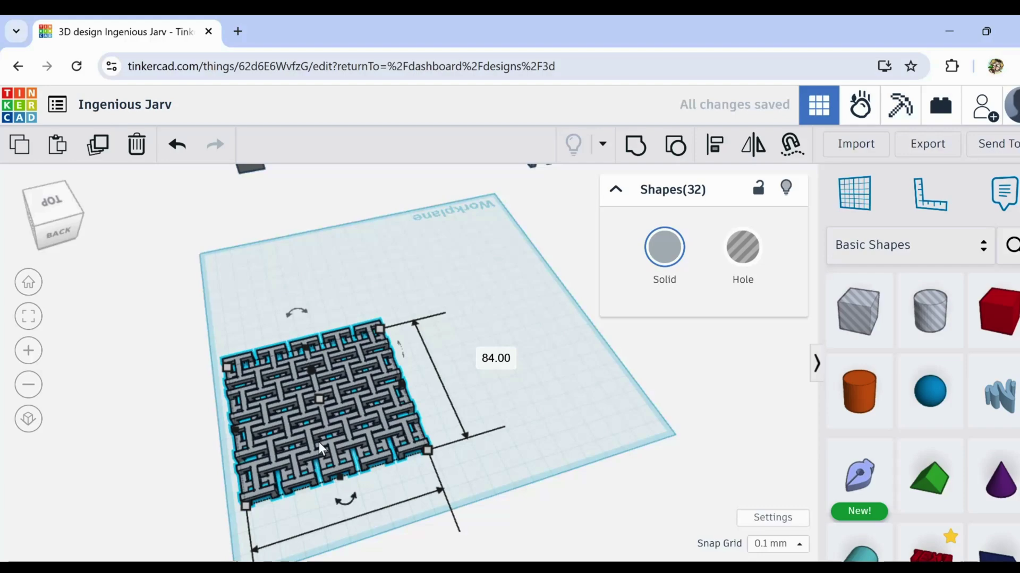
left_click_drag(319, 442, 384, 365)
left_click(443, 453)
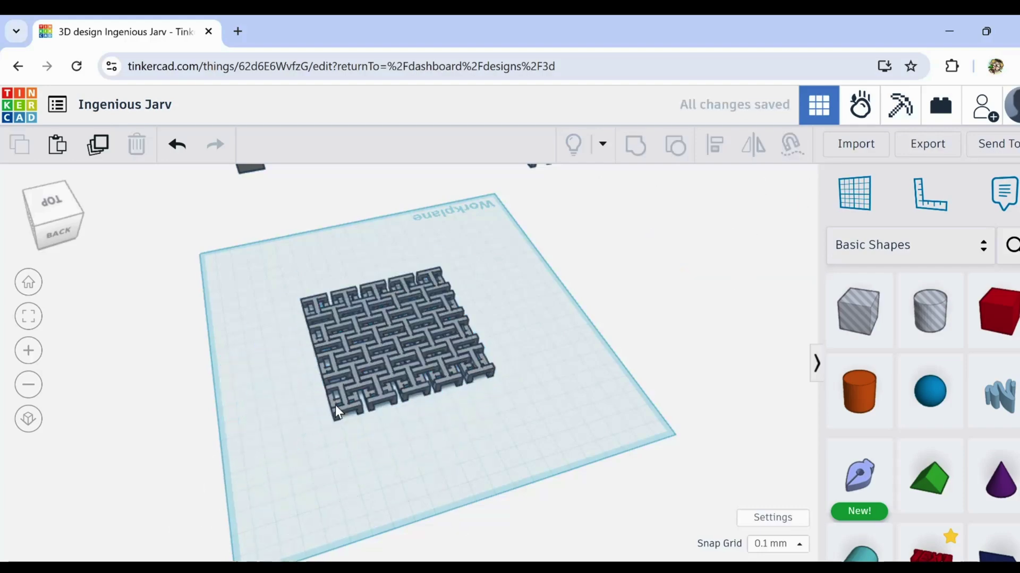
scroll(428, 369, "up", 3)
scroll(429, 369, "up", 3)
Select every piece of the chain-mail patch from a tilted overview
mouse_move(429, 368)
right_mouse_down()
mouse_move(347, 347)
mouse_move(375, 407)
right_mouse_up()
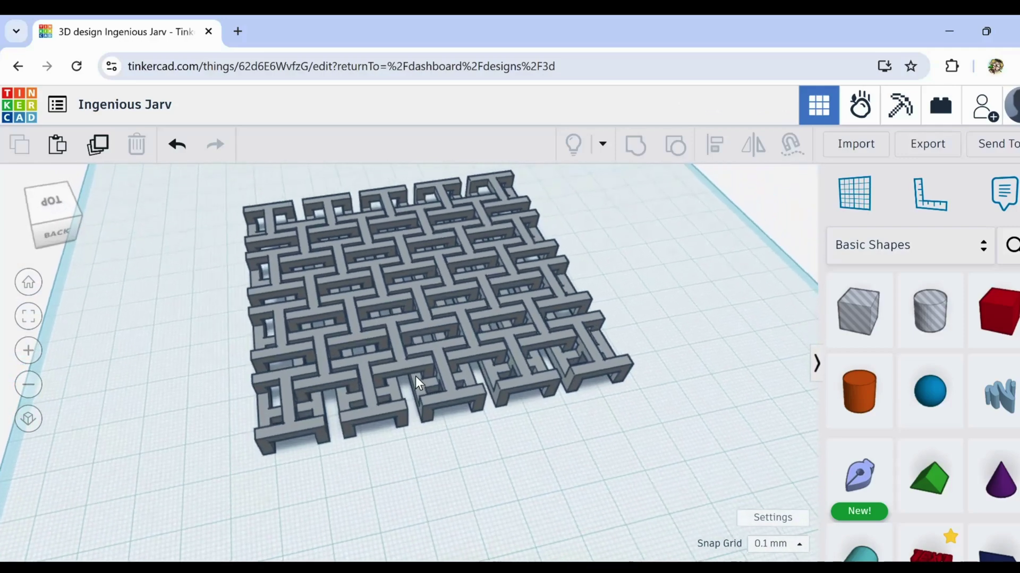
mouse_move(375, 407)
right_mouse_down()
mouse_move(406, 356)
mouse_move(395, 336)
mouse_move(322, 390)
right_mouse_up()
scroll(395, 331, "up", 5)
scroll(415, 349, "up", 3)
scroll(415, 361, "down", 5)
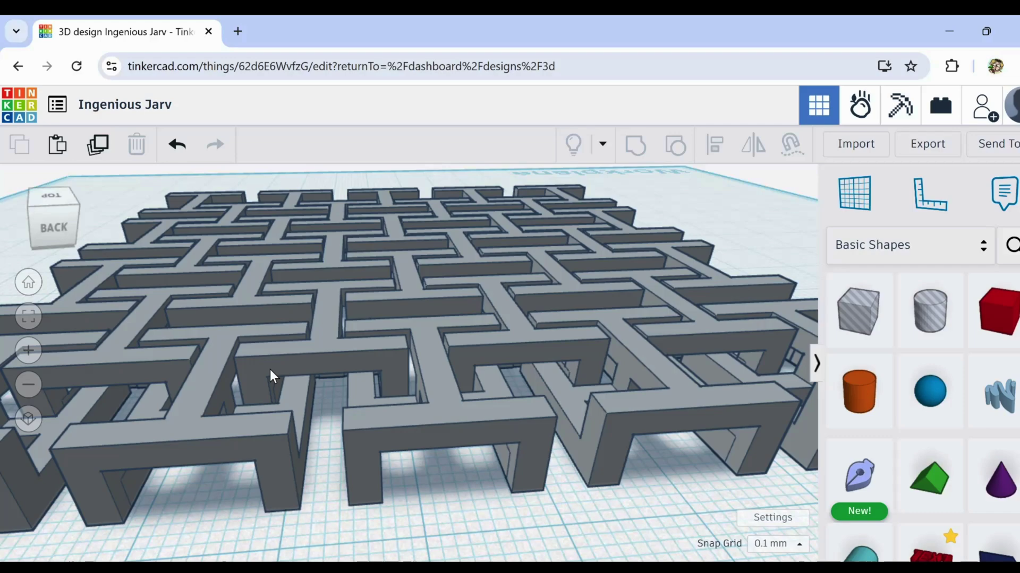
scroll(270, 369, "down", 3)
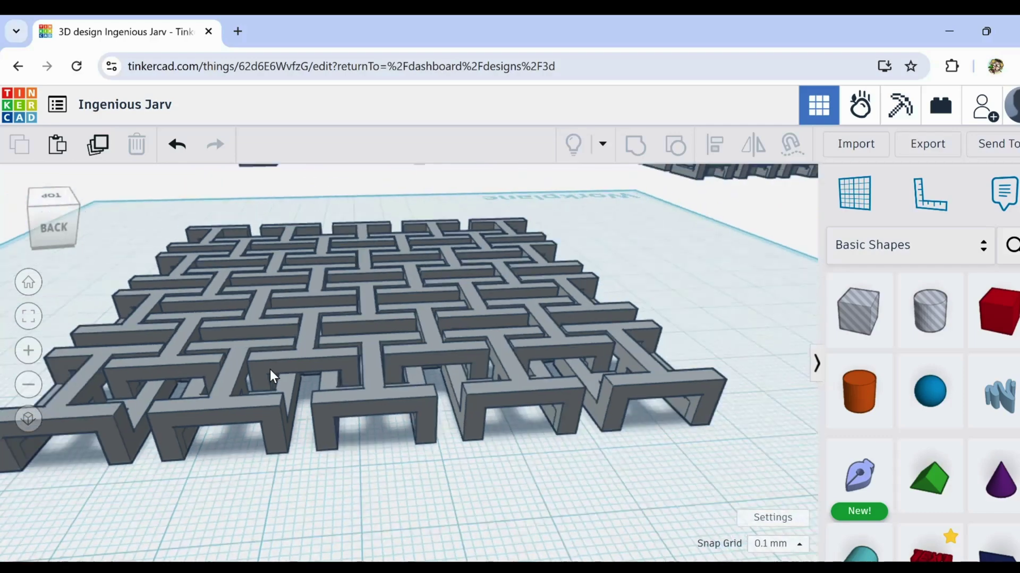
scroll(328, 410, "down", 1)
scroll(327, 409, "down", 1)
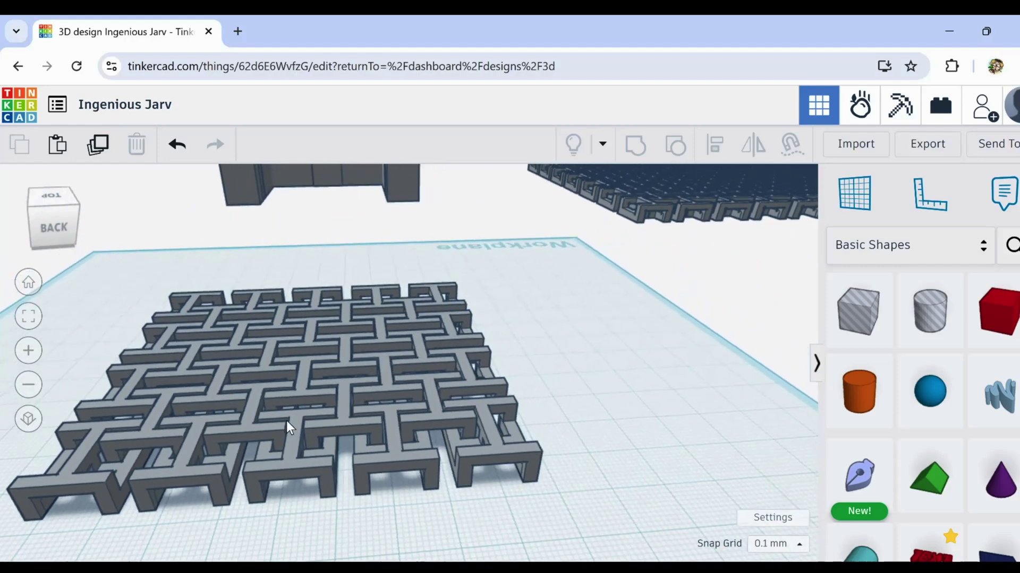
scroll(286, 421, "down", 1)
scroll(358, 396, "down", 1)
mouse_move(431, 308)
left_mouse_down()
mouse_move(334, 474)
mouse_move(287, 465)
left_mouse_up()
Delete the patch and two extra links, then place a wedge in the link's opening
left_click(140, 143)
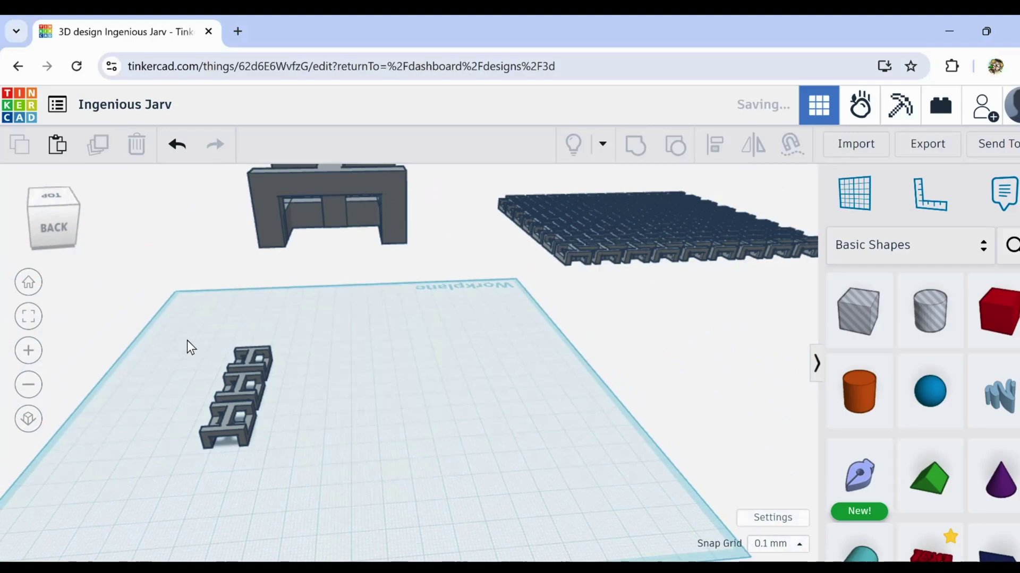
left_click_drag(188, 340, 261, 369)
left_click(136, 160)
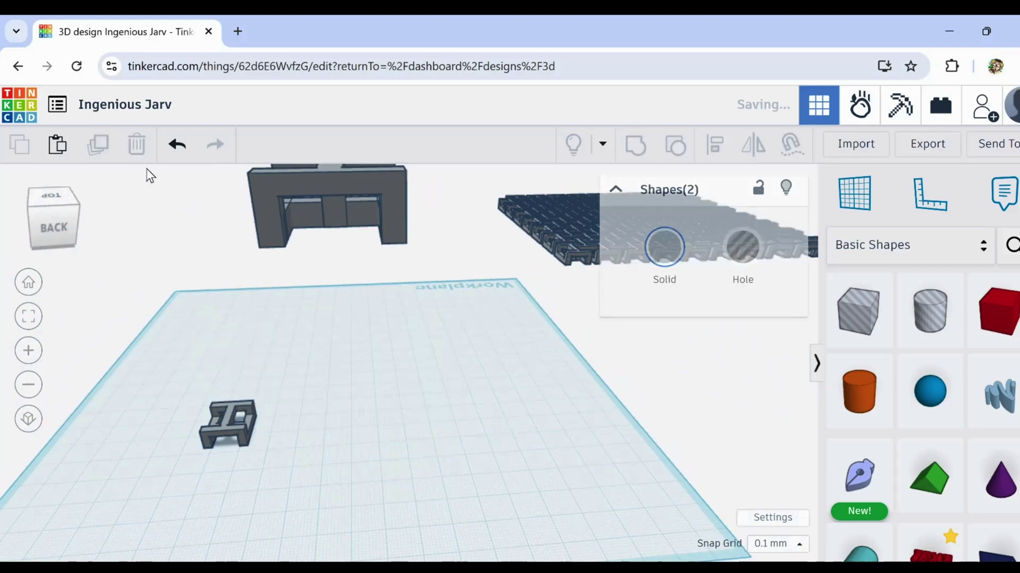
scroll(222, 432, "up", 2)
scroll(215, 441, "up", 3)
scroll(216, 443, "up", 3)
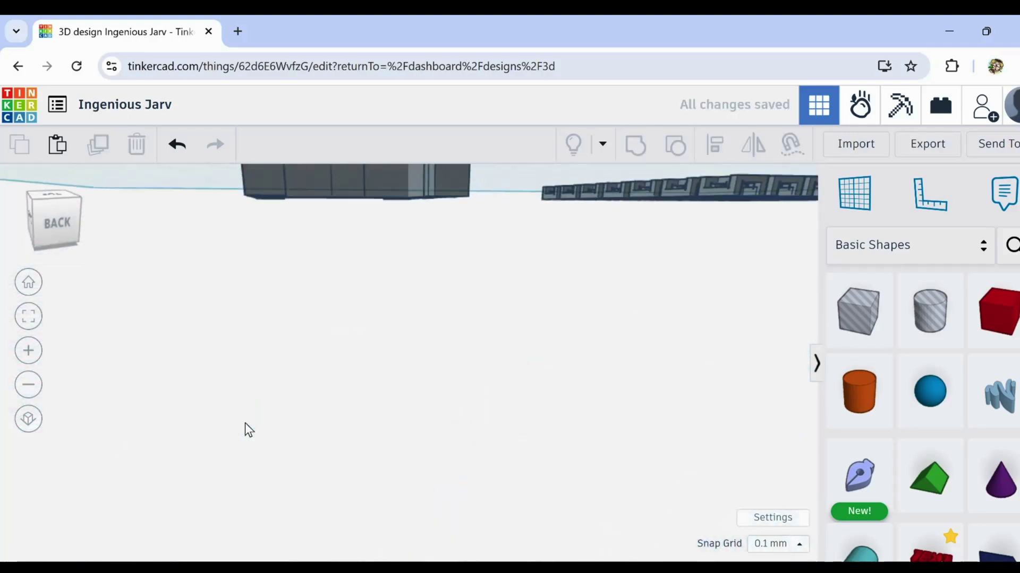
scroll(211, 437, "up", 3)
scroll(219, 441, "down", 3)
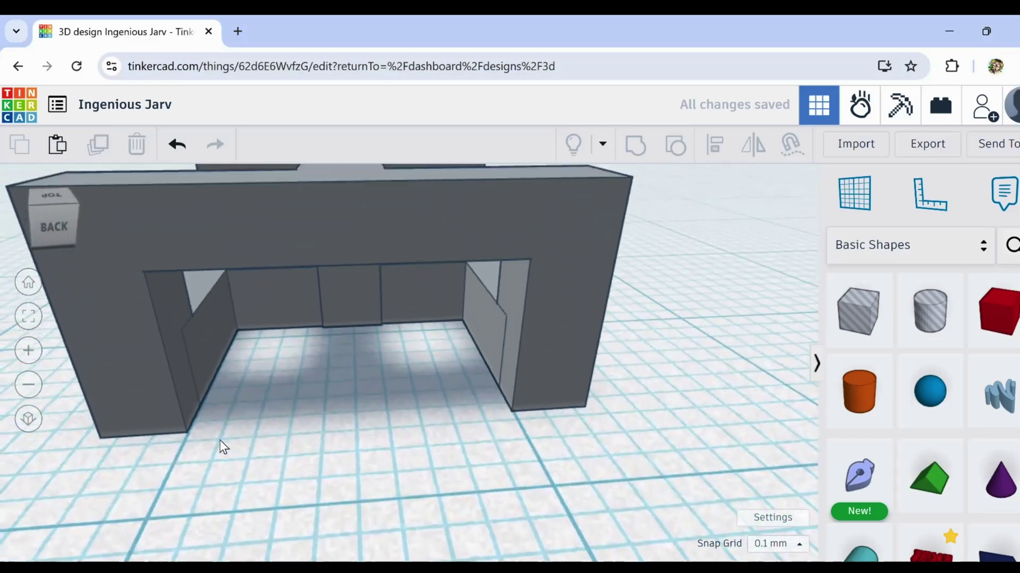
scroll(225, 443, "down", 2)
scroll(232, 447, "down", 3)
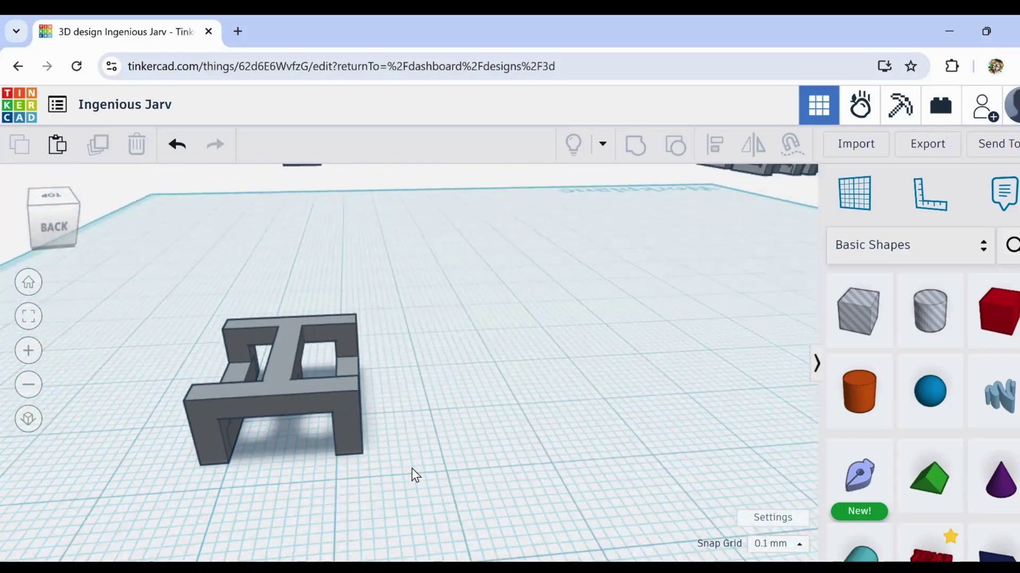
mouse_move(929, 476)
left_mouse_down()
mouse_move(455, 514)
mouse_move(565, 493)
left_mouse_up()
left_click(136, 146)
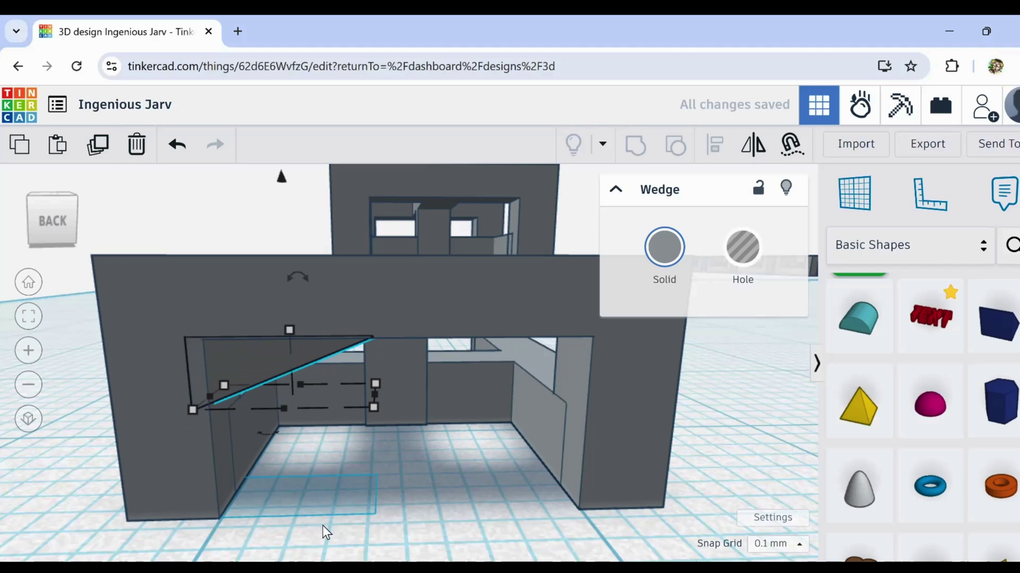
Nudge the wedge slightly sideways, then duplicate it
right_click_drag(322, 525, 310, 499)
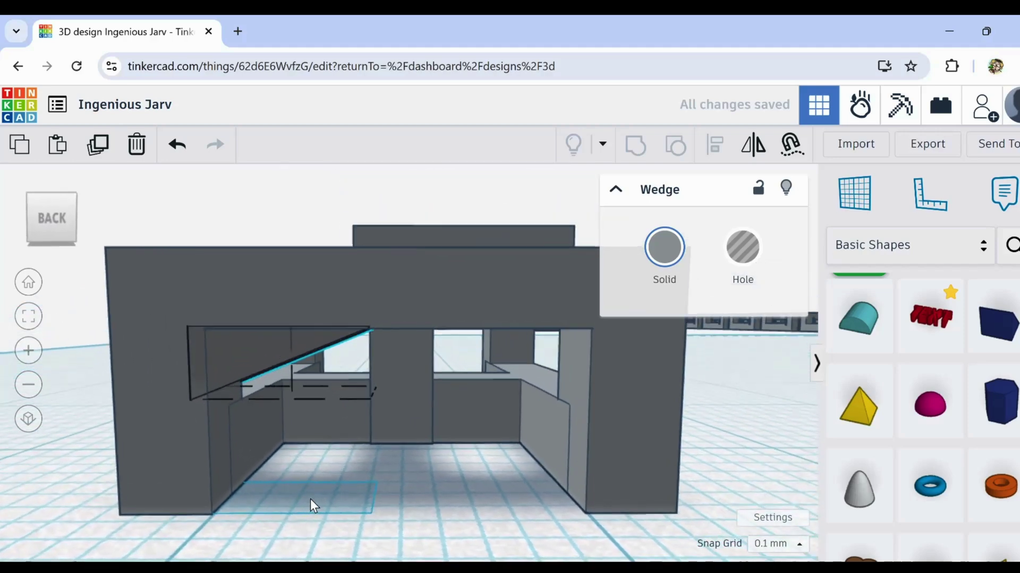
right_click_drag(310, 499, 326, 501)
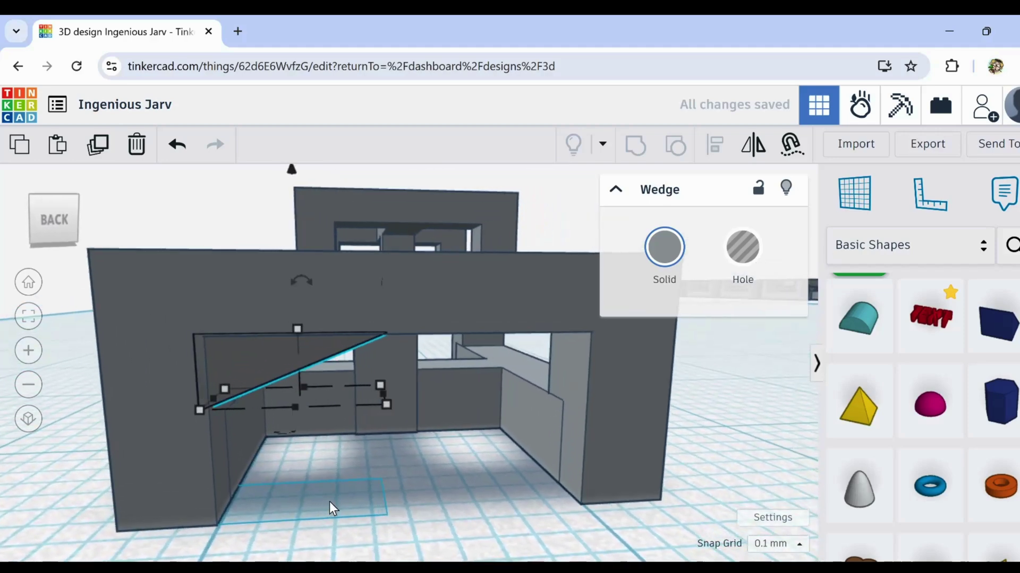
key("Right")
key("Right")
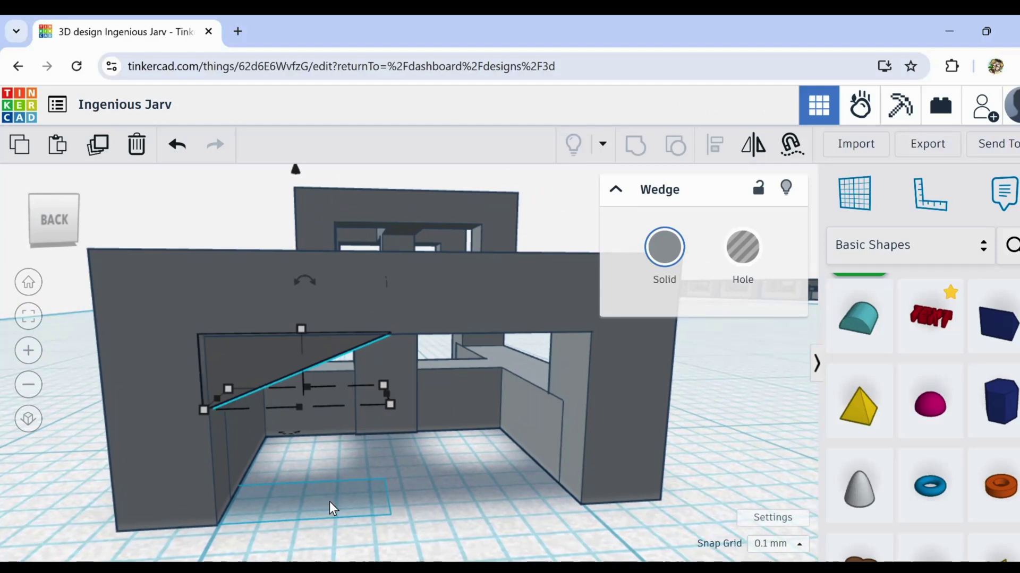
left_click(431, 480)
left_click(266, 364)
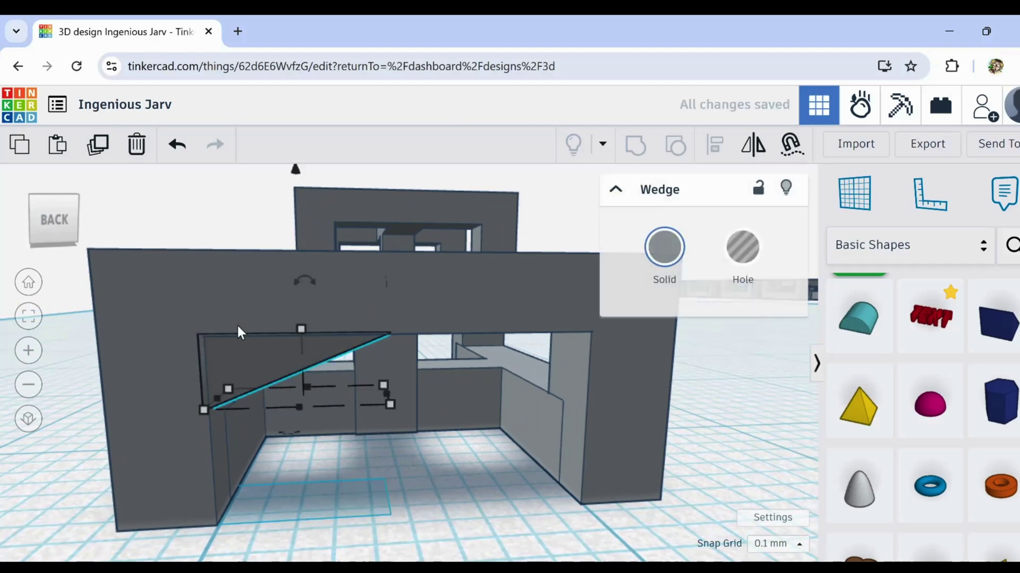
left_click(101, 146)
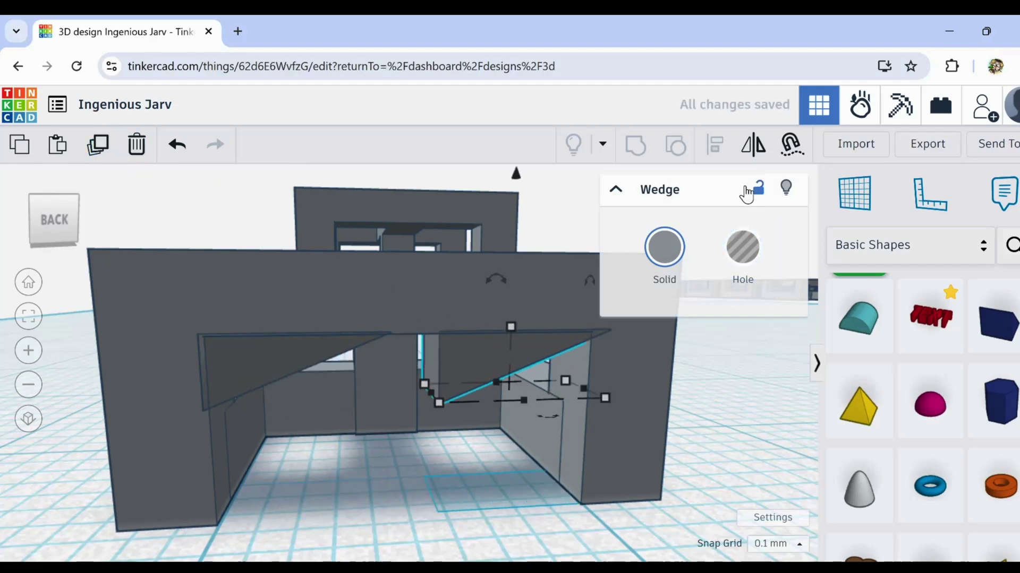
Mirror the copied wedge so it faces the opposite way
right_click_drag(695, 376, 651, 475)
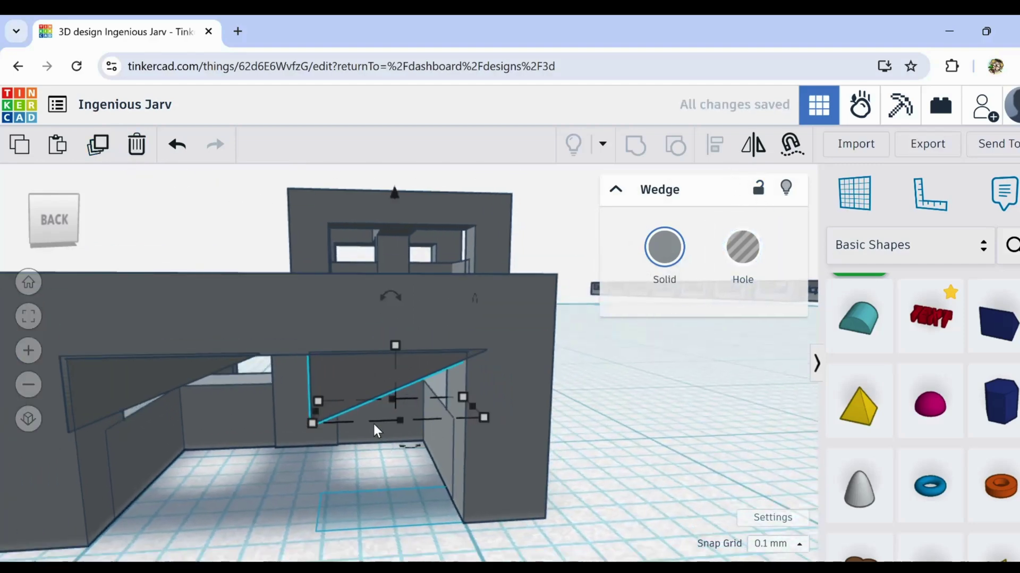
right_click_drag(374, 423, 393, 486)
middle_click_drag(393, 487, 395, 408)
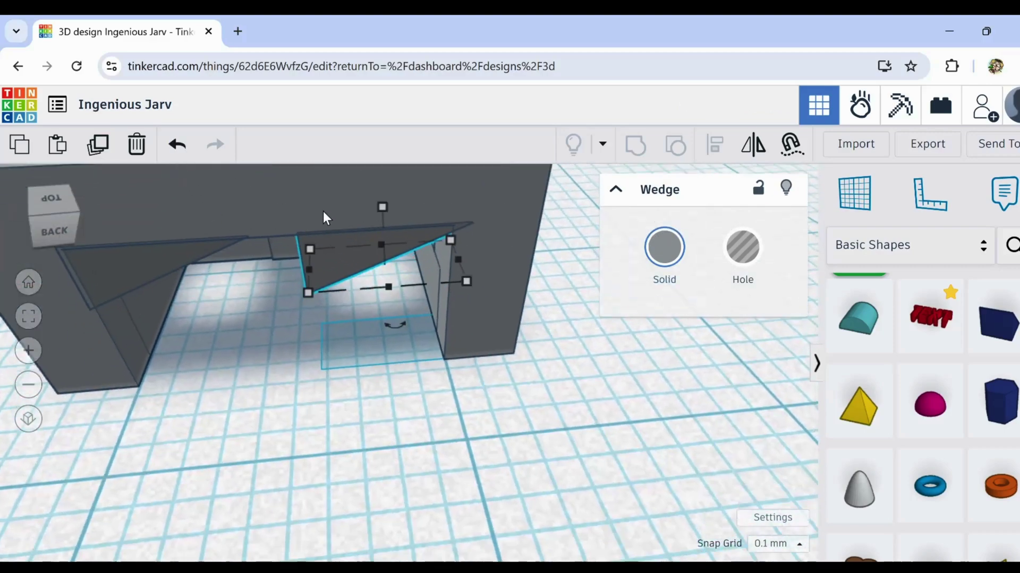
left_click(743, 151)
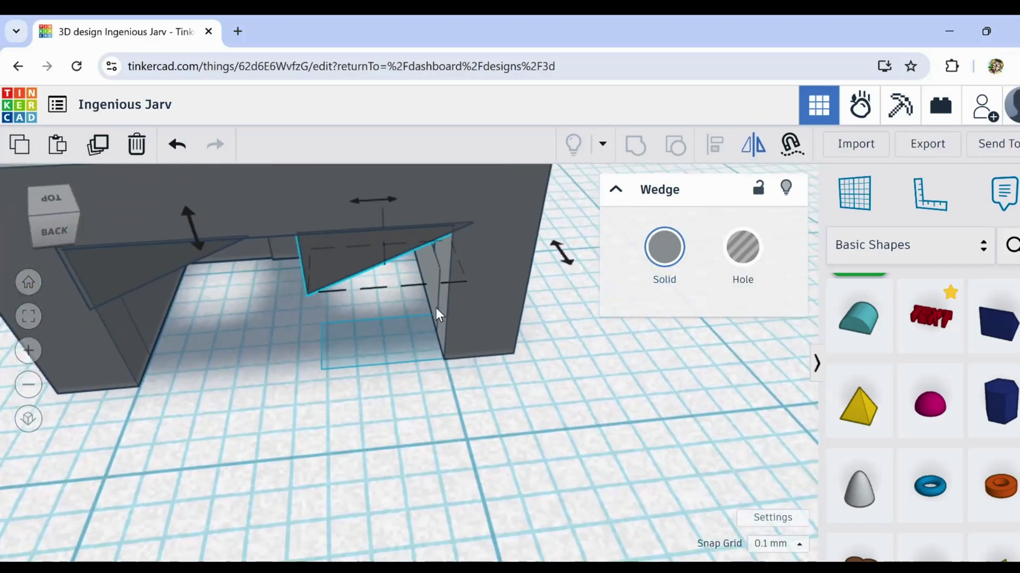
left_click(356, 202)
right_click_drag(332, 367, 318, 336)
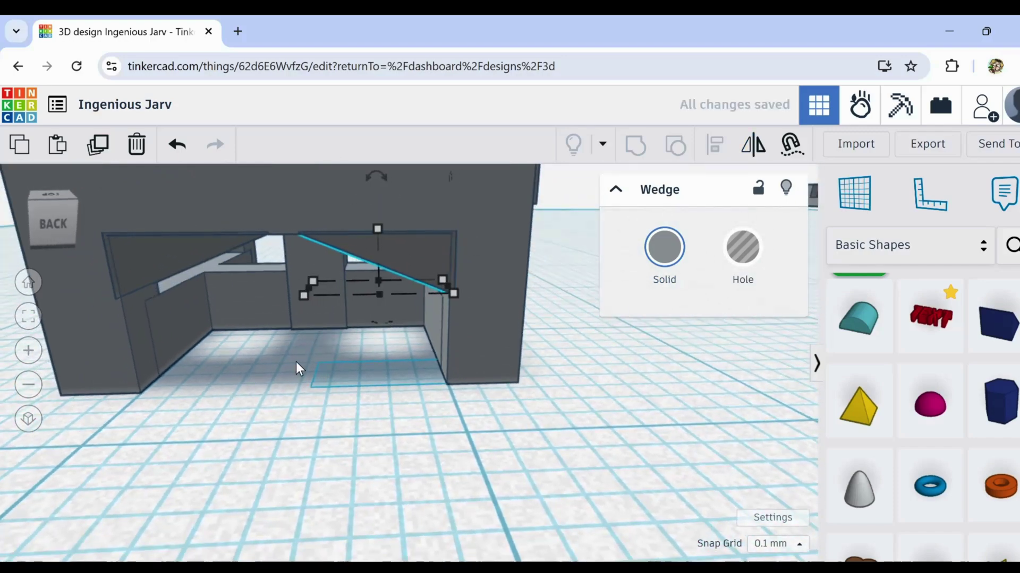
Raise both wedges together to the top of the I-link walls
left_click(306, 427)
right_click_drag(306, 428, 327, 401)
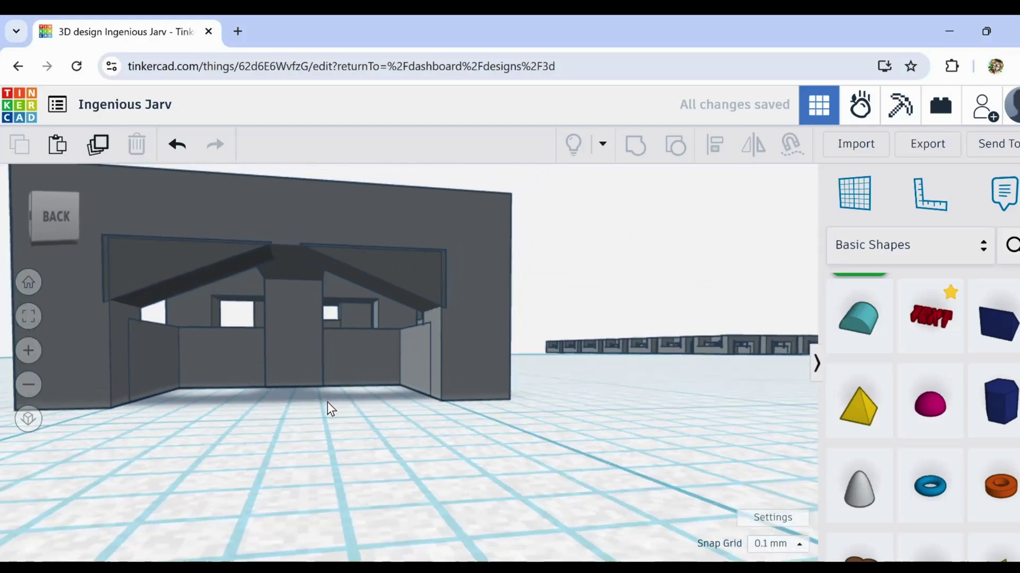
left_click(388, 278)
left_click(165, 289, "shift")
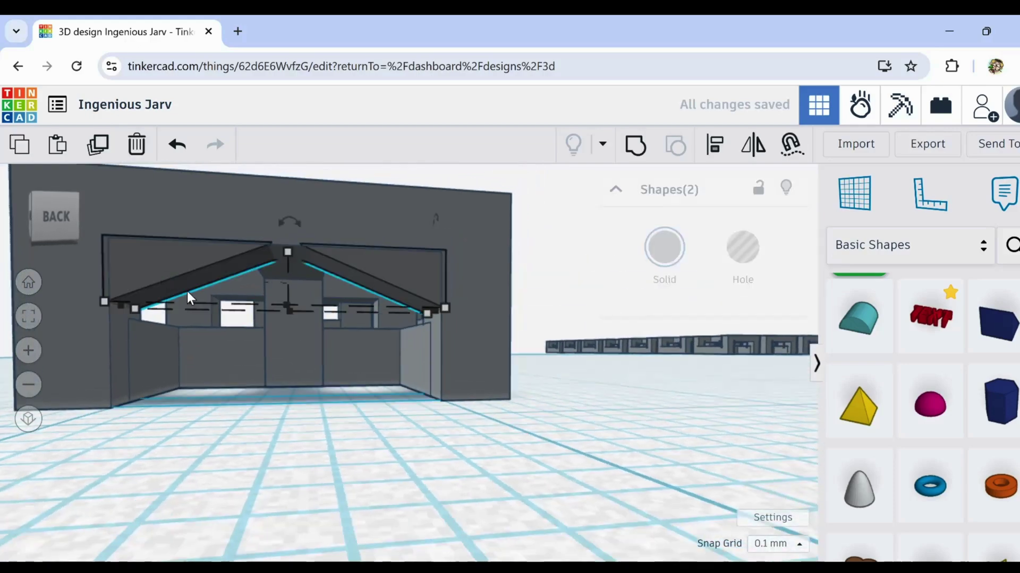
mouse_move(250, 333)
right_mouse_down()
mouse_move(302, 500)
mouse_move(313, 374)
right_mouse_up()
scroll(301, 342, "down", 5)
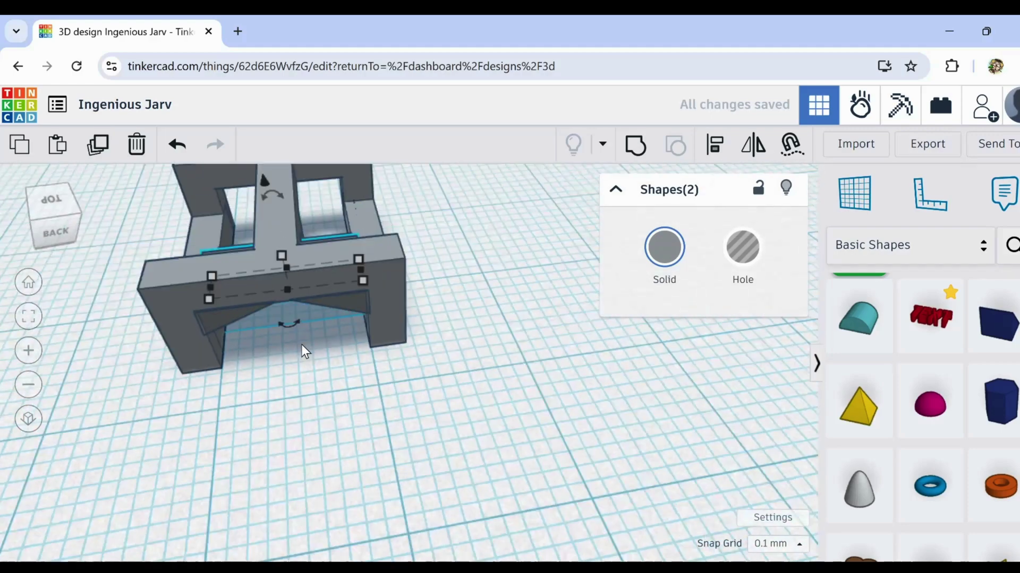
scroll(292, 381, "up", 6)
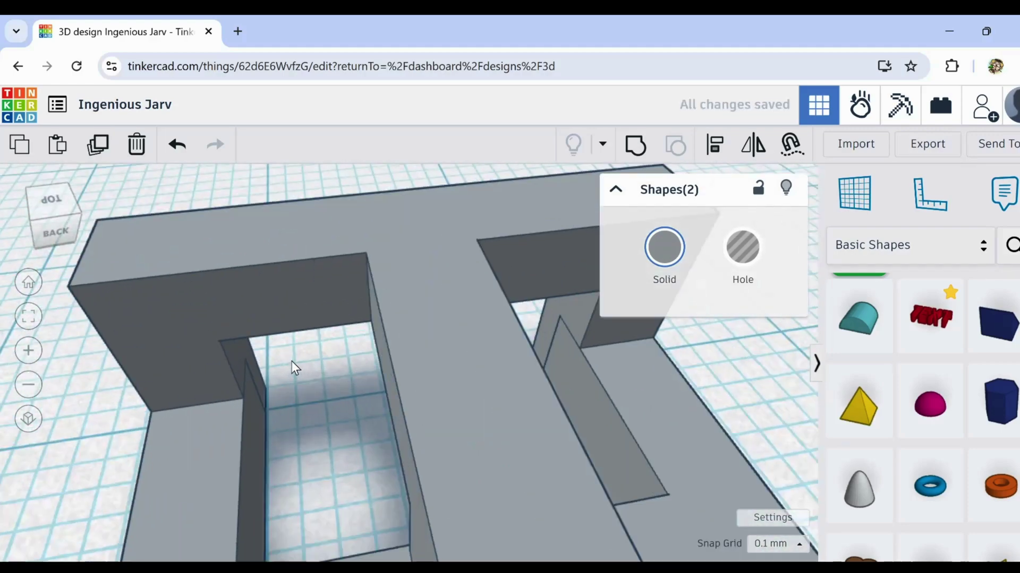
key("ctrl+Up")
key("ctrl+Up")
key("ctrl+Up")
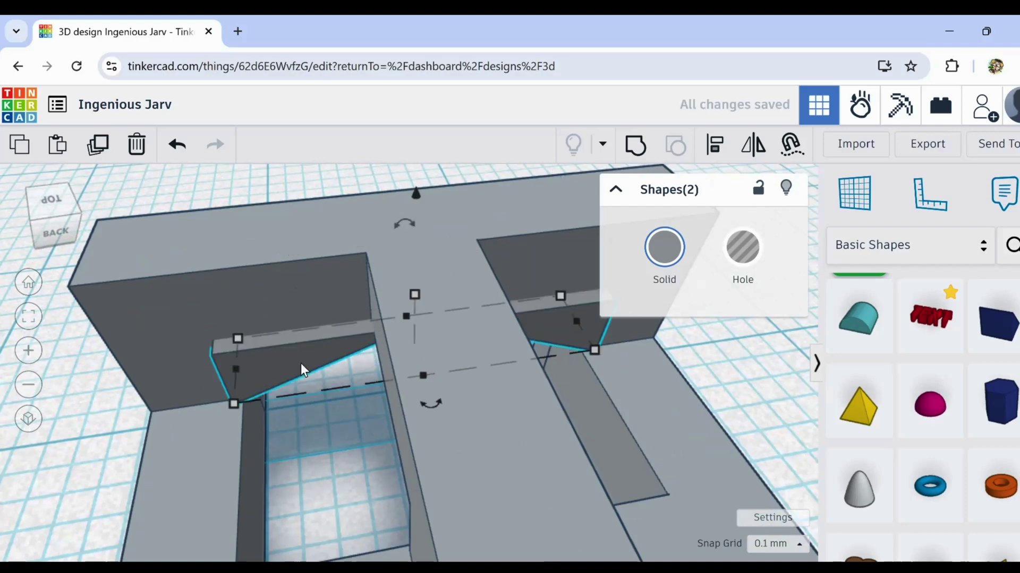
scroll(468, 473, "up", 5)
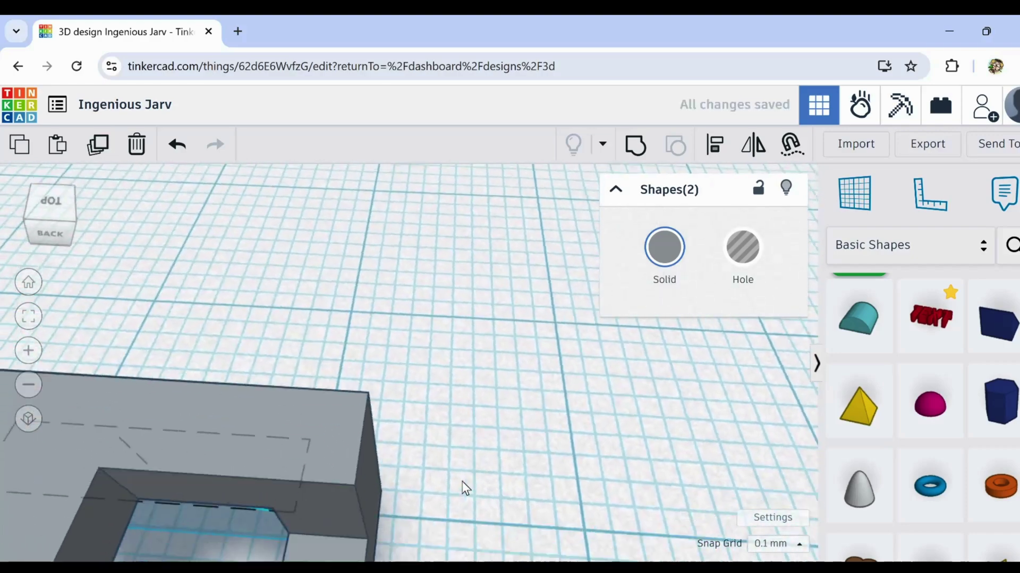
scroll(466, 488, "down", 2)
scroll(472, 477, "down", 2)
scroll(484, 478, "down", 1)
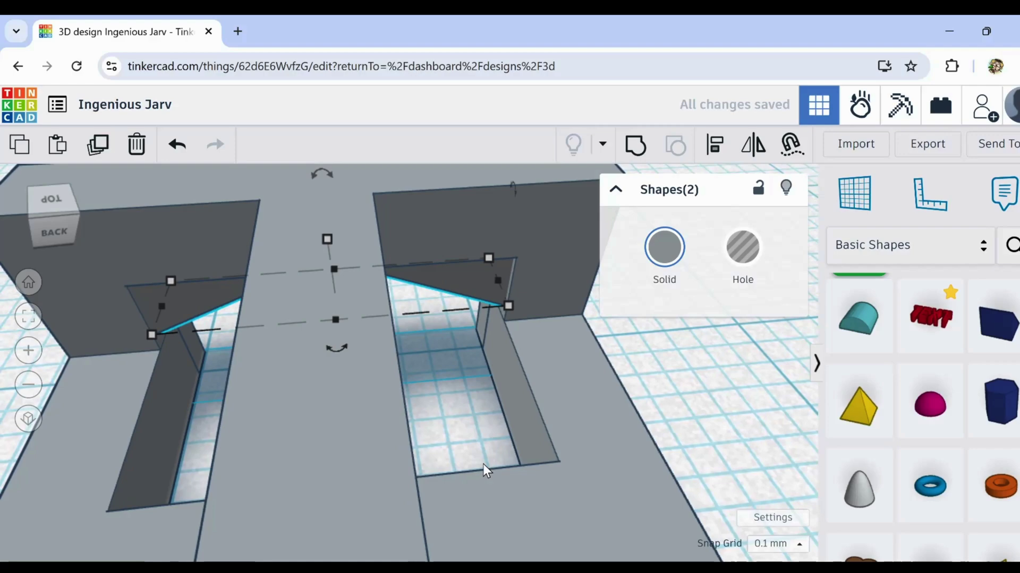
scroll(483, 445, "down", 2)
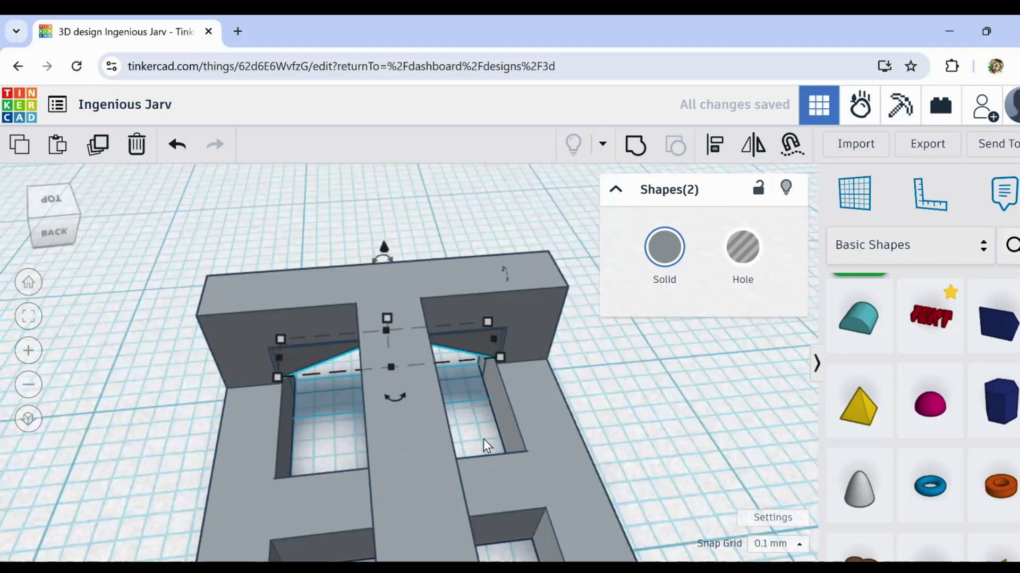
scroll(483, 438, "down", 5)
left_click(613, 493)
middle_click_drag(612, 493, 475, 429)
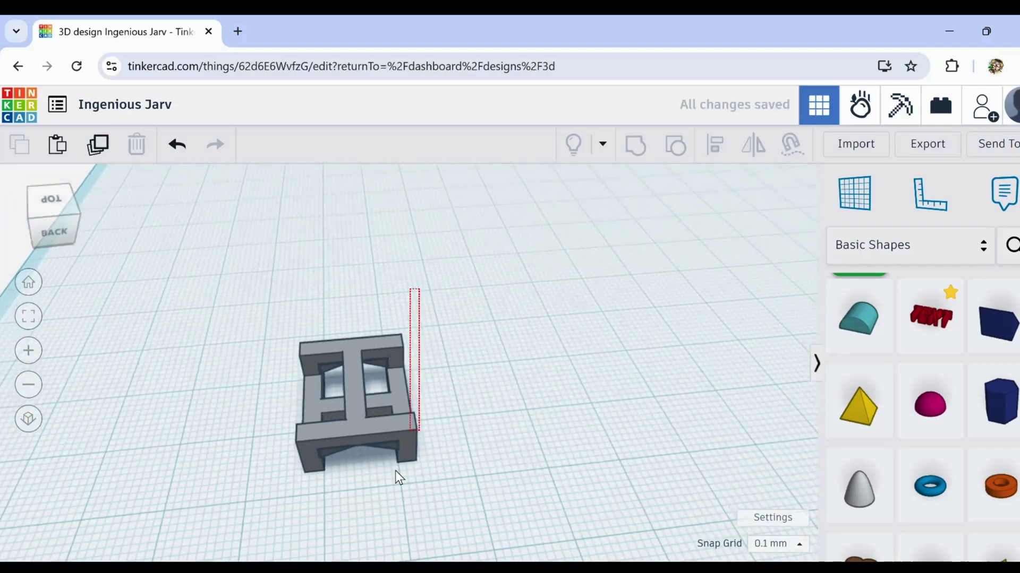
key("ctrl+a")
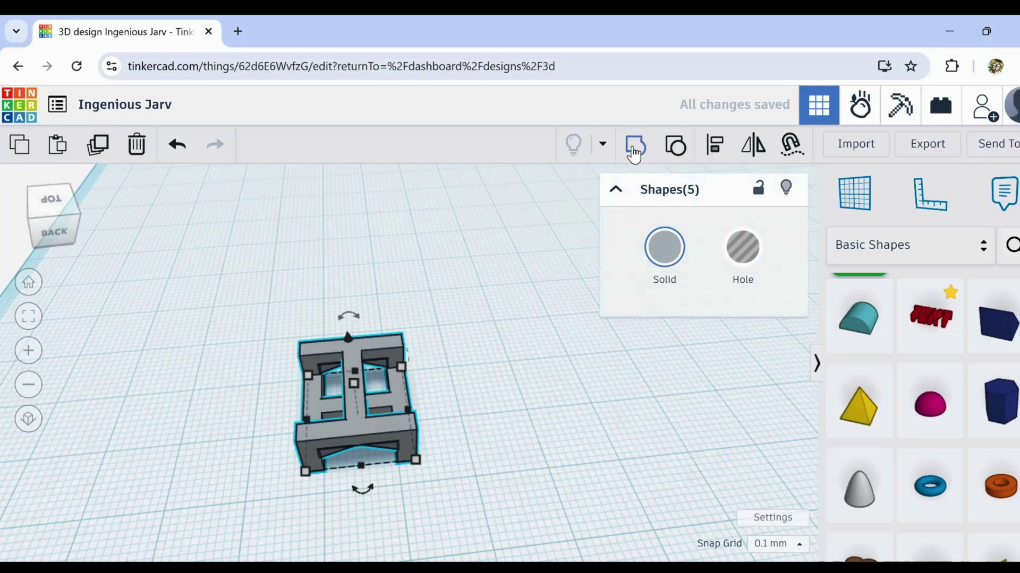
left_click(634, 154)
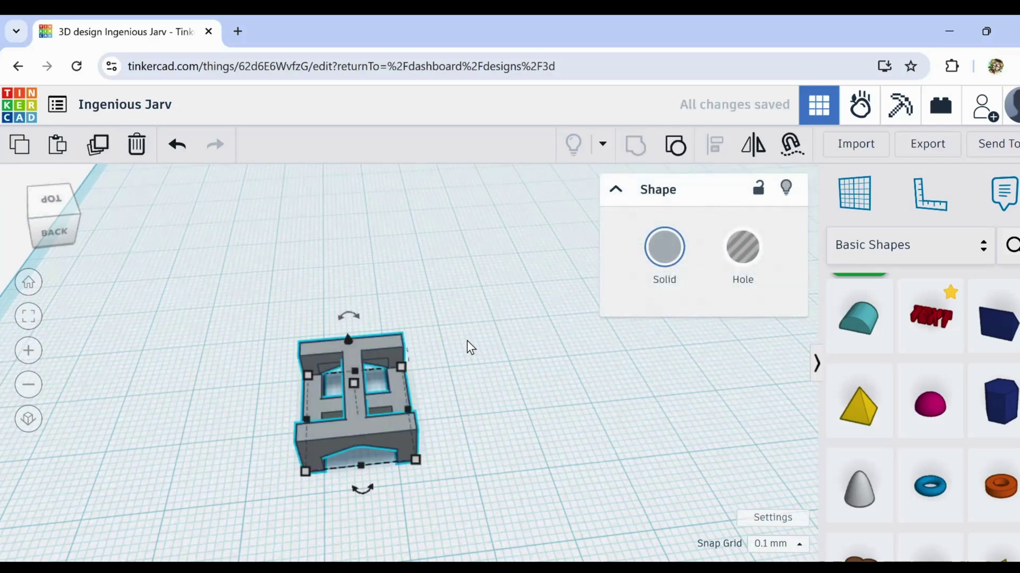
left_click(439, 348)
left_click_drag(303, 500, 289, 493)
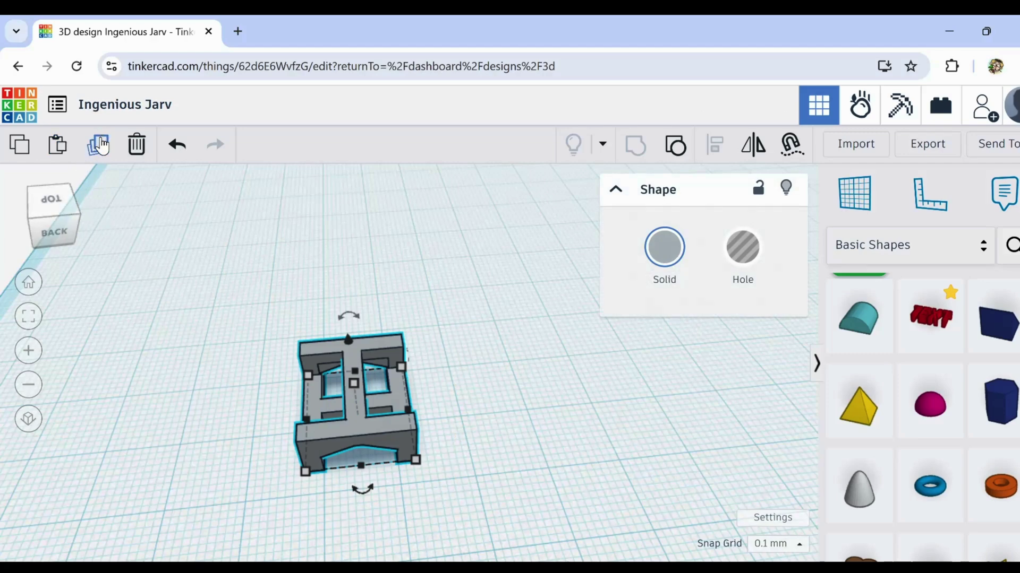
left_click(99, 144)
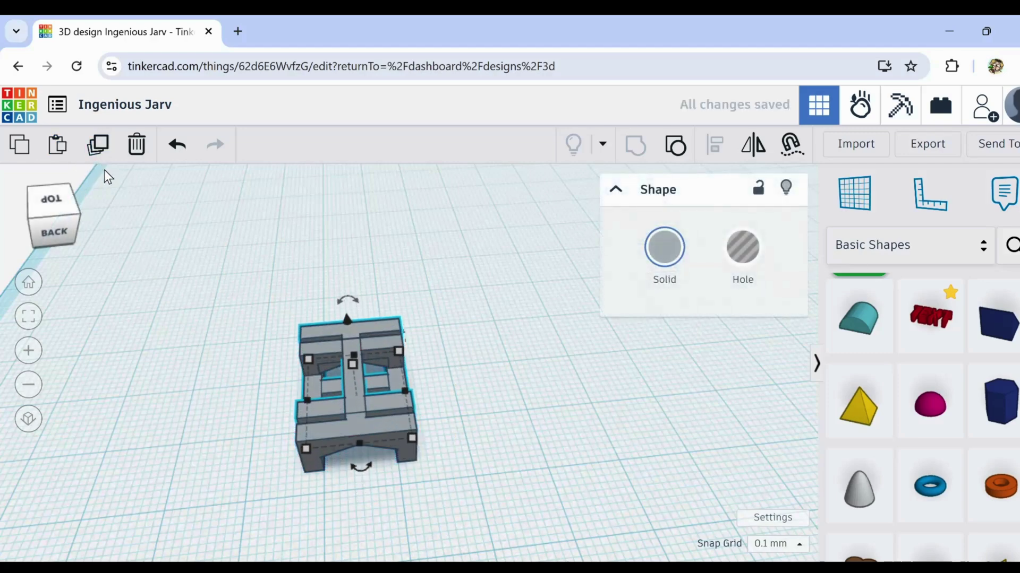
key("Up")
key("Up")
key("Up")
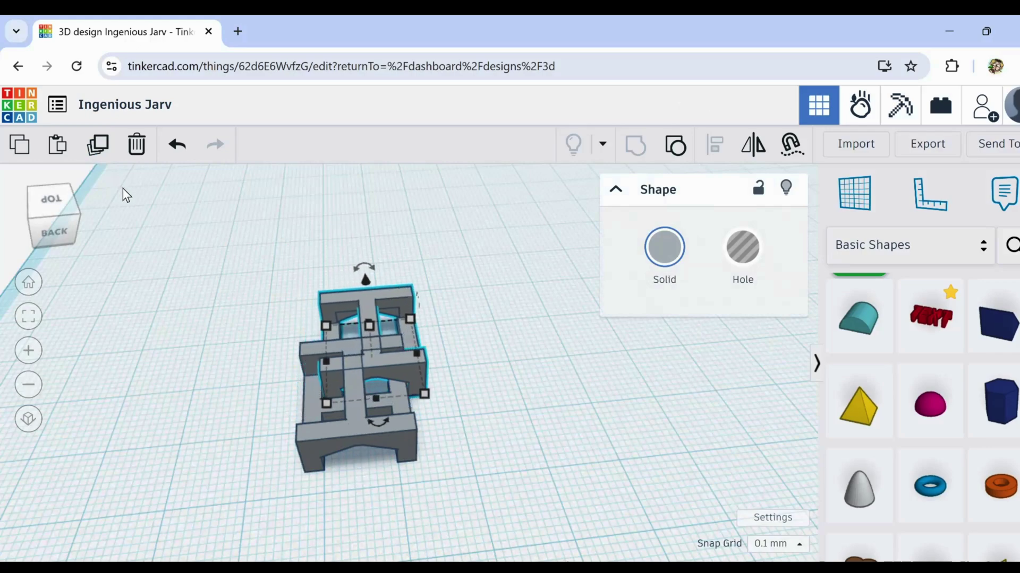
scroll(139, 189, "up", 3)
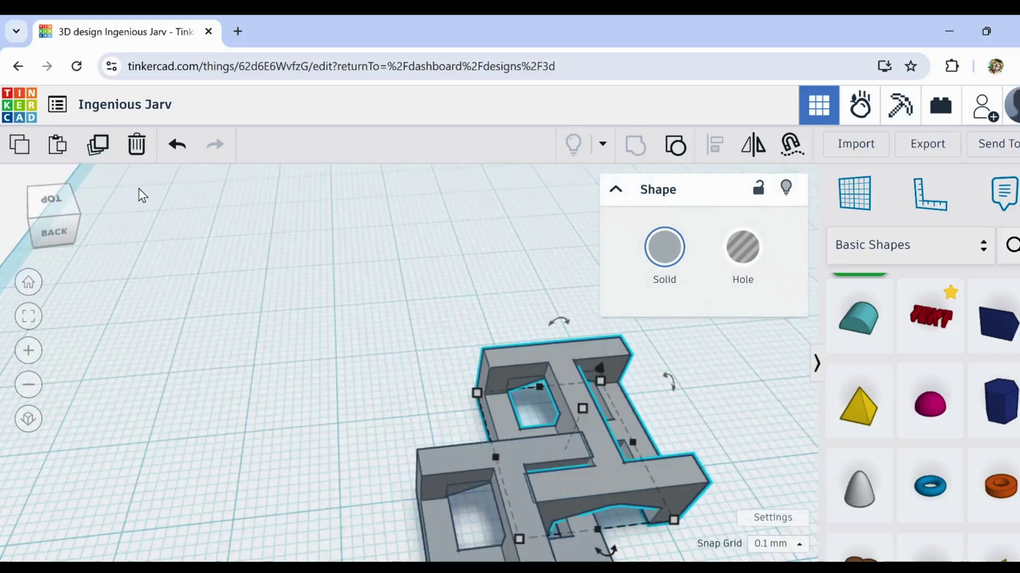
scroll(142, 187, "up", 2)
scroll(143, 191, "down", 6)
scroll(266, 337, "up", 2)
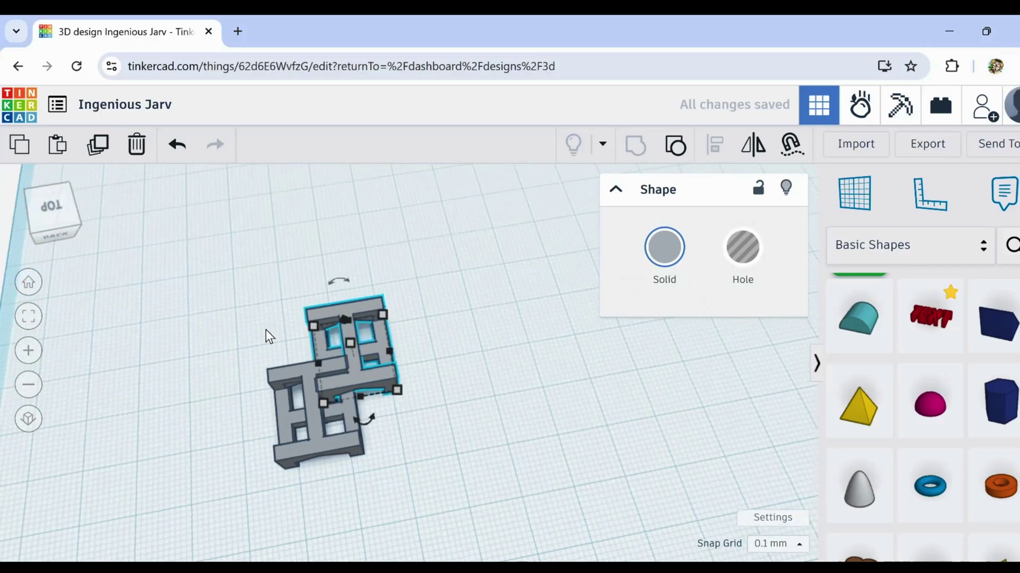
scroll(314, 365, "up", 2)
scroll(319, 376, "up", 3)
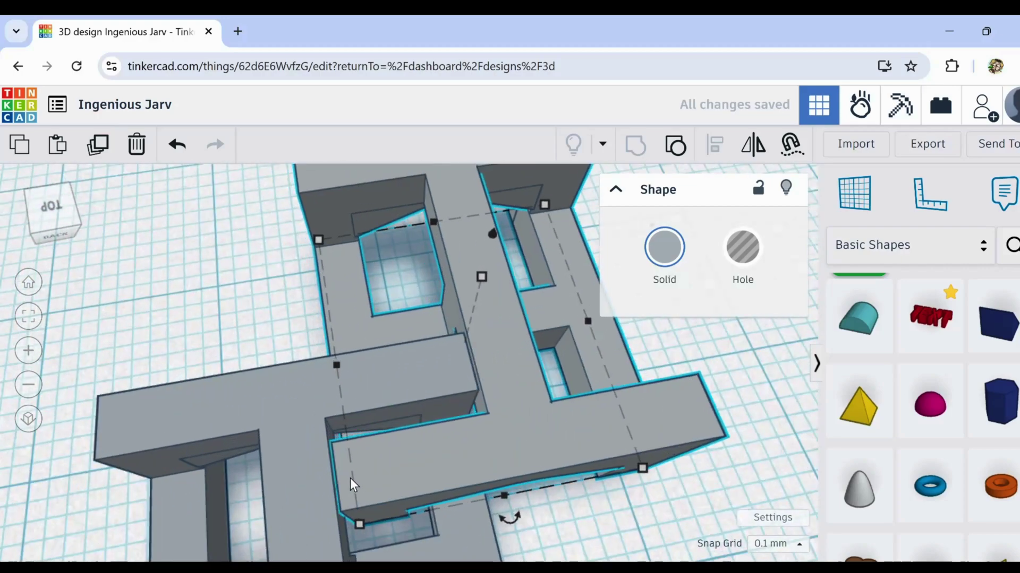
mouse_move(367, 516)
right_mouse_down()
mouse_move(428, 478)
mouse_move(580, 433)
mouse_move(658, 423)
mouse_move(607, 477)
mouse_move(353, 489)
mouse_move(342, 505)
mouse_move(357, 542)
mouse_move(374, 515)
right_mouse_up()
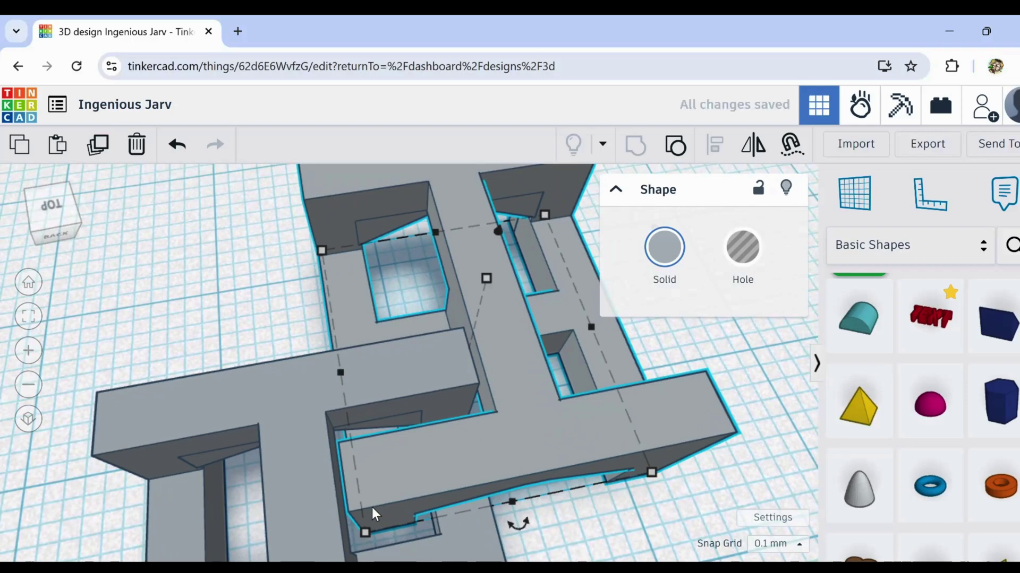
mouse_move(374, 515)
right_mouse_down()
mouse_move(655, 398)
mouse_move(681, 403)
mouse_move(674, 439)
mouse_move(719, 450)
mouse_move(521, 520)
mouse_move(341, 515)
mouse_move(341, 528)
mouse_move(359, 483)
mouse_move(371, 539)
mouse_move(369, 523)
right_mouse_up()
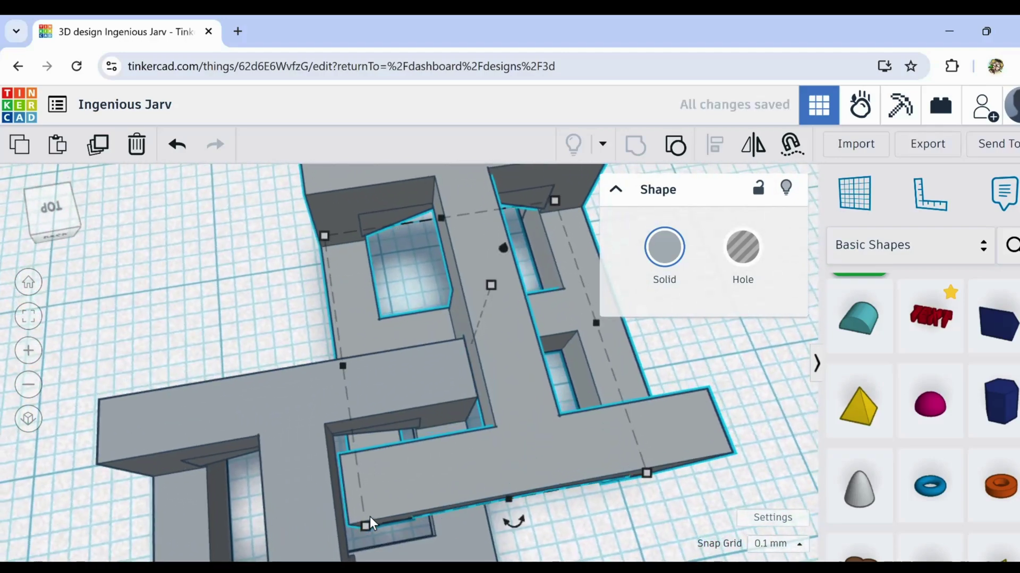
scroll(369, 523, "down", 3)
scroll(247, 314, "down", 2)
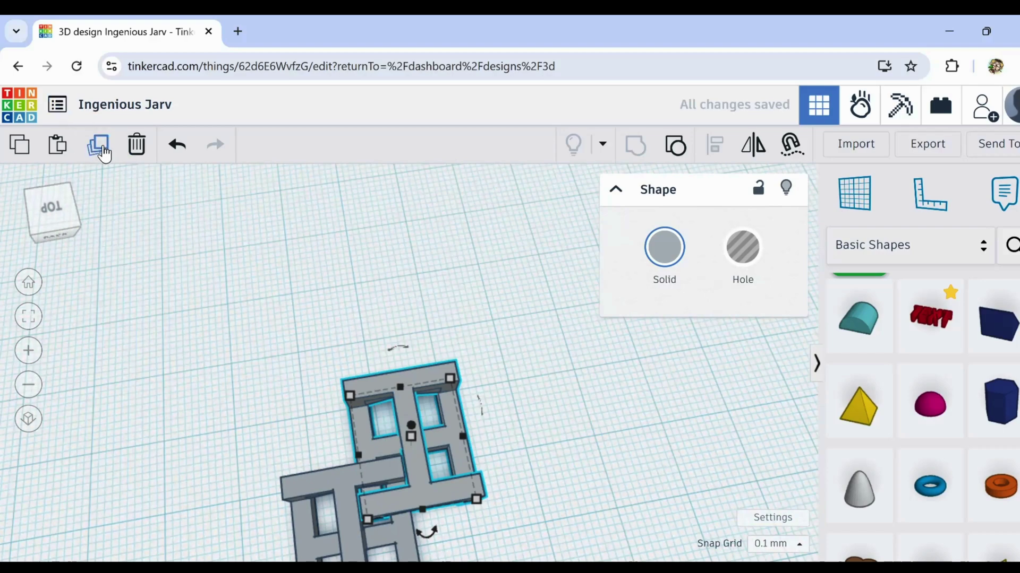
Repeat the offset copy of the I-link to build a diagonal row of six links
left_click(98, 147)
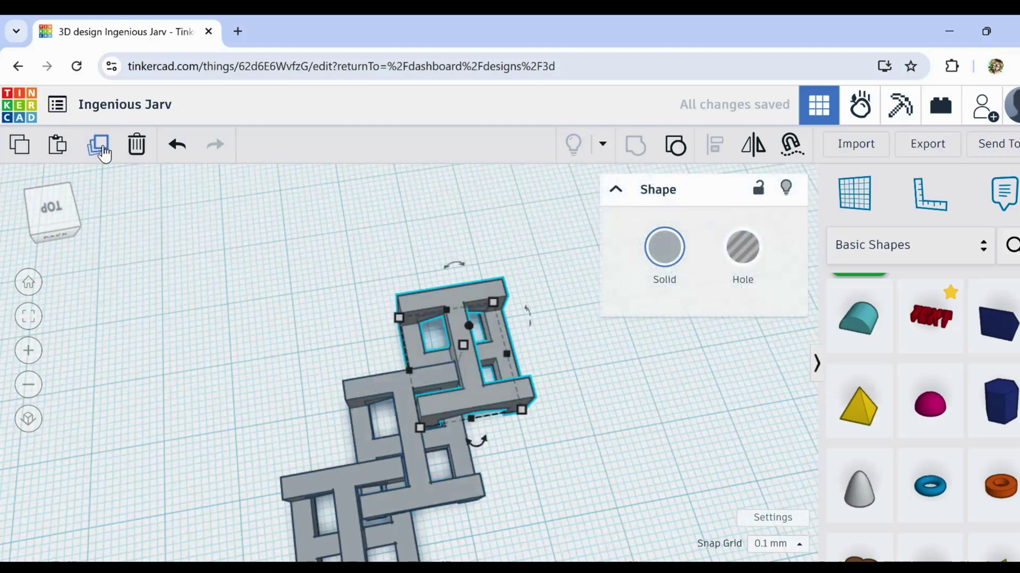
left_click(99, 147)
scroll(311, 297, "down", 2)
scroll(405, 386, "down", 1)
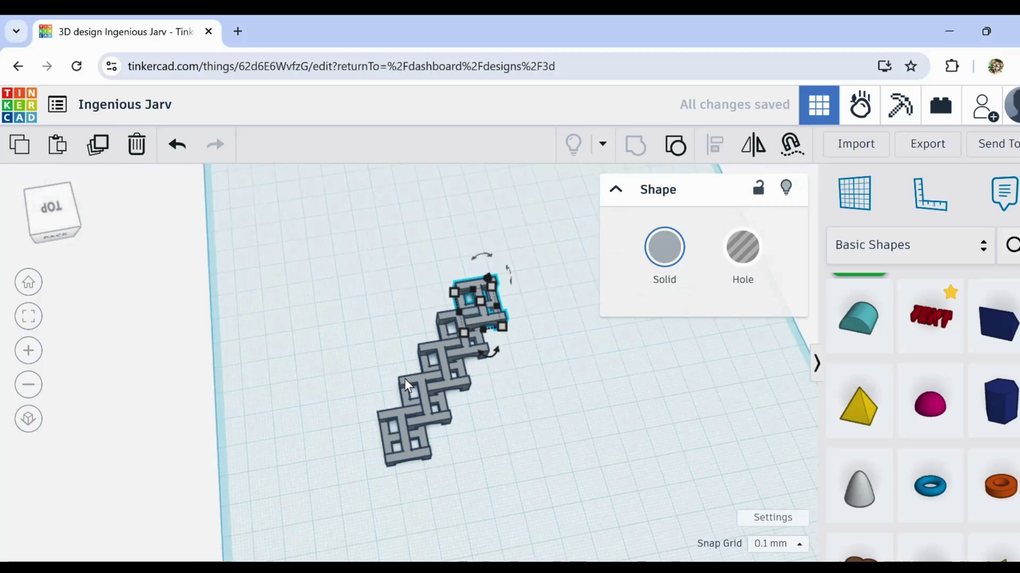
middle_click_drag(430, 413, 259, 228)
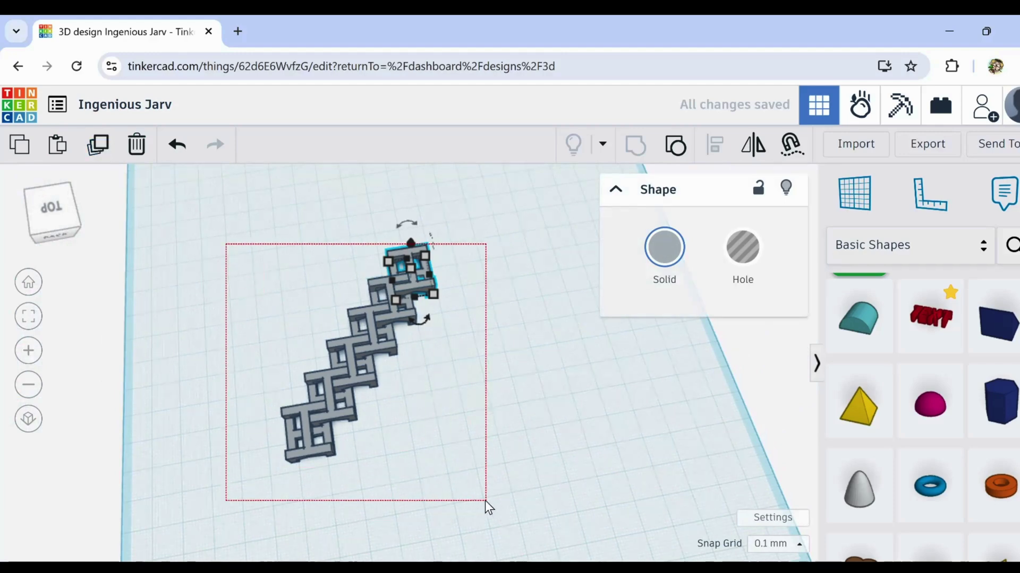
Duplicate the six-link row and nudge the copy down-right beside the original
left_click_drag(225, 244, 488, 507)
left_click(102, 146)
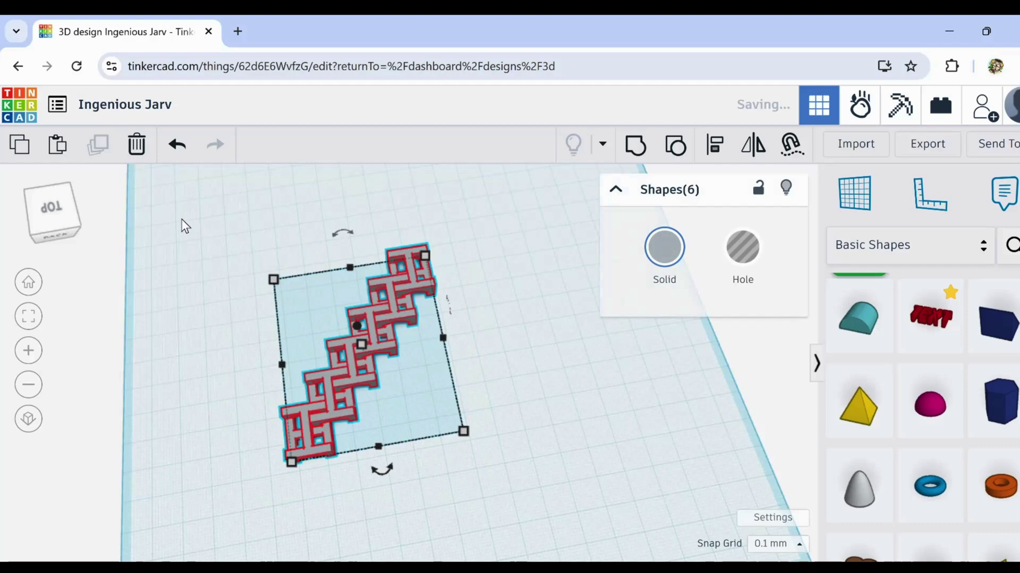
left_click_drag(345, 382, 379, 400)
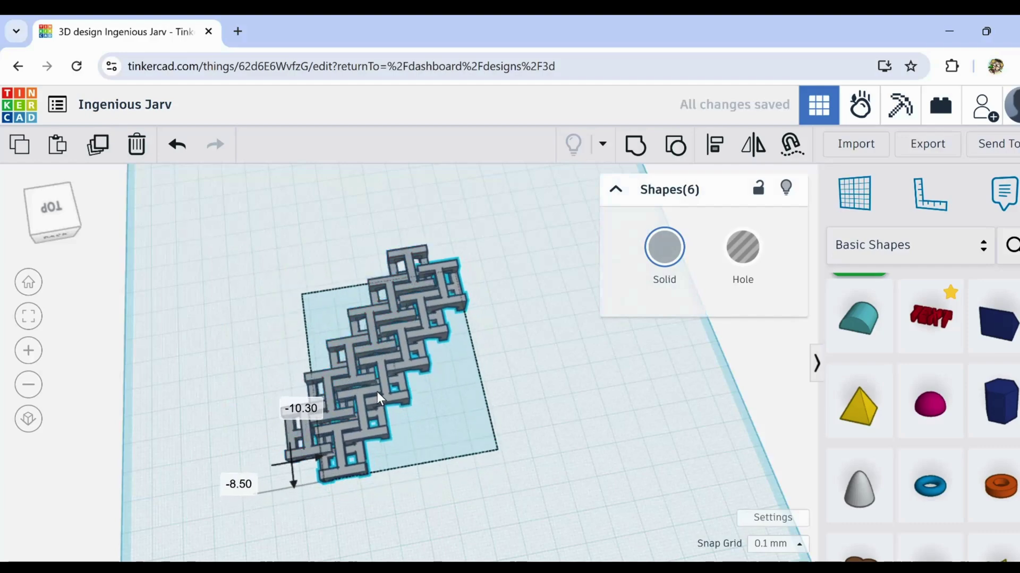
scroll(365, 409, "up", 2)
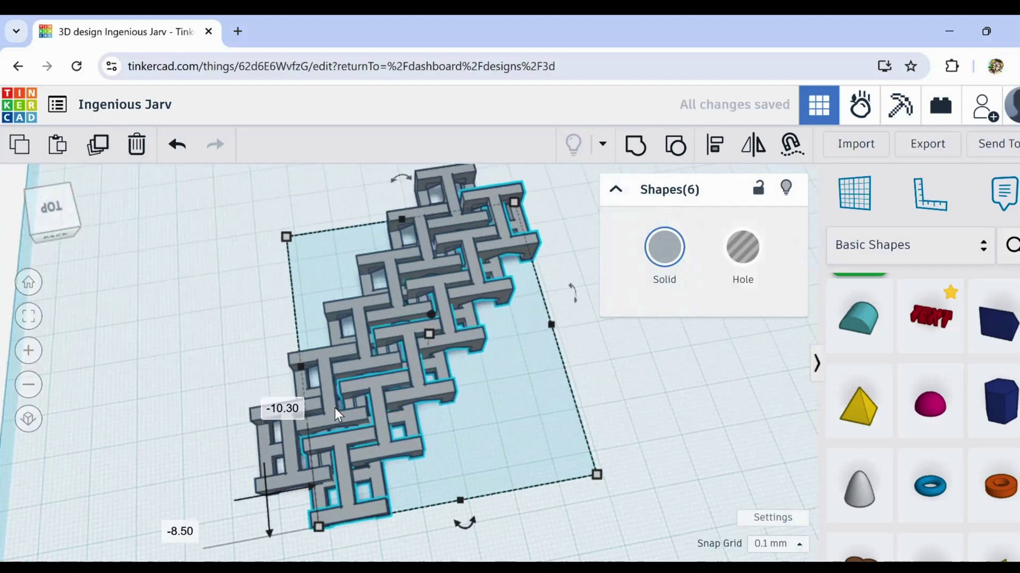
scroll(337, 461, "up", 3)
scroll(348, 470, "down", 3)
scroll(391, 398, "up", 2)
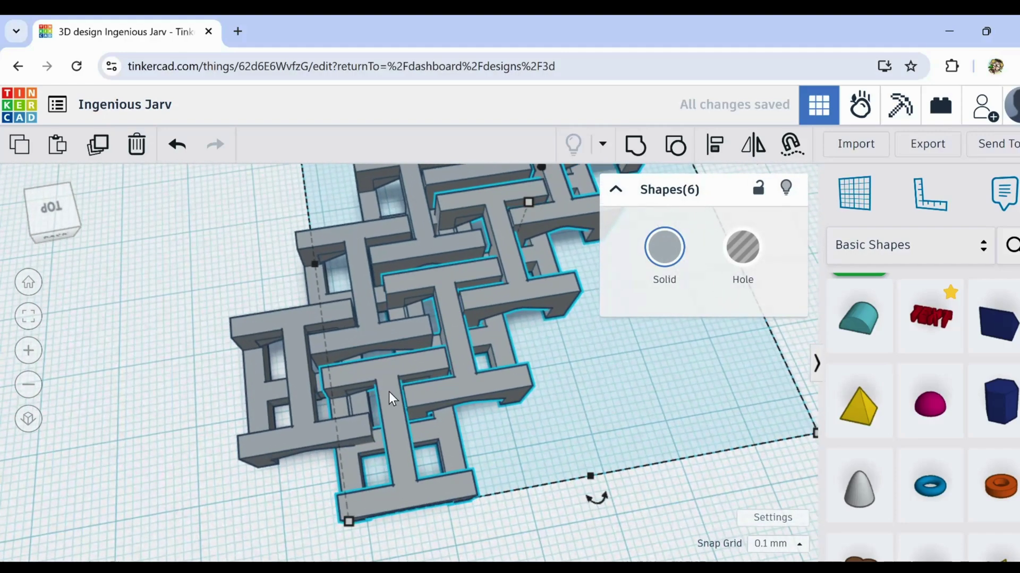
key("Down")
key("Down")
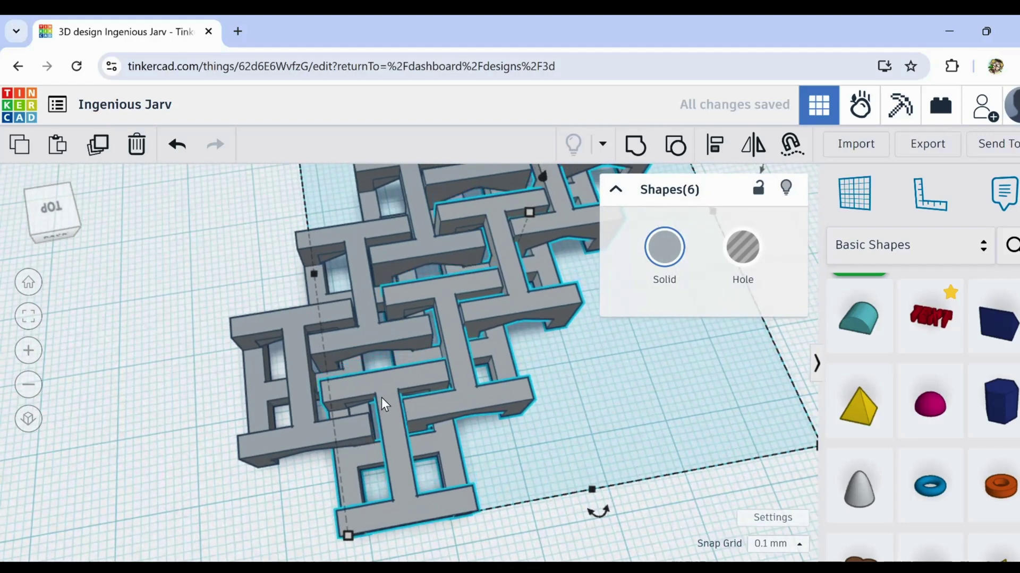
key("Down")
key("Down")
scroll(384, 403, "up", 3)
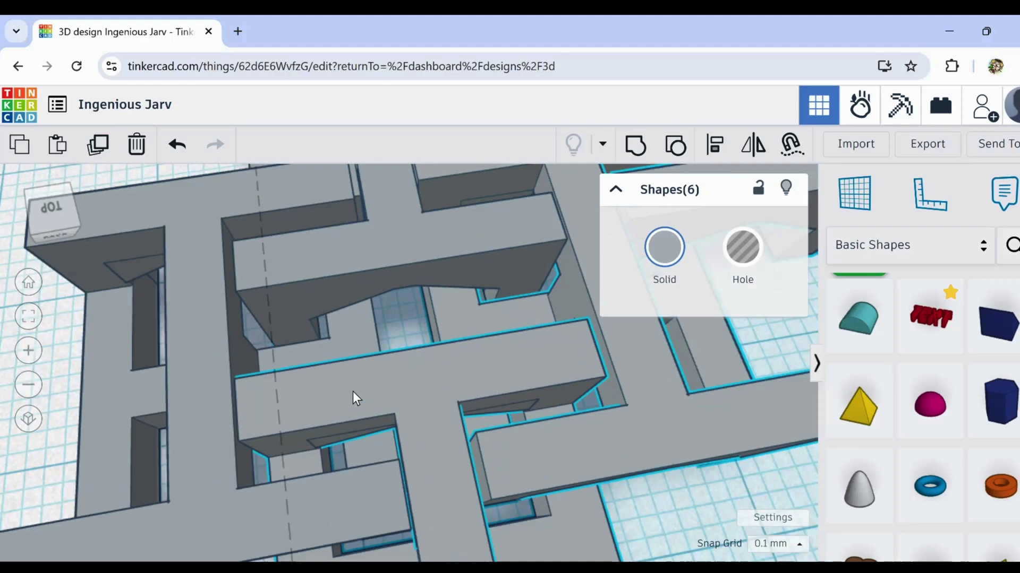
scroll(353, 399, "up", 2)
scroll(428, 396, "up", 2)
scroll(512, 380, "down", 2)
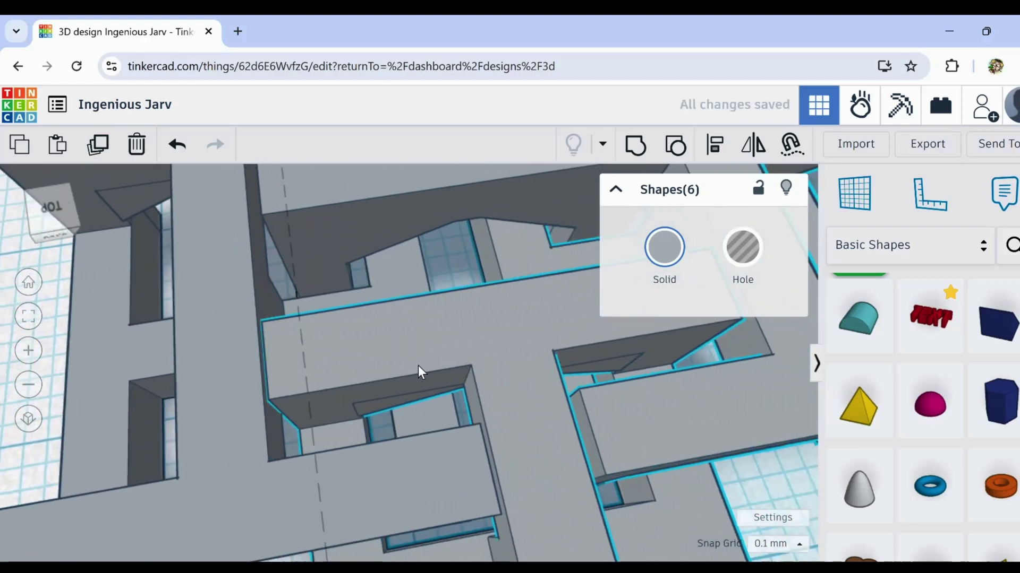
scroll(409, 358, "down", 2)
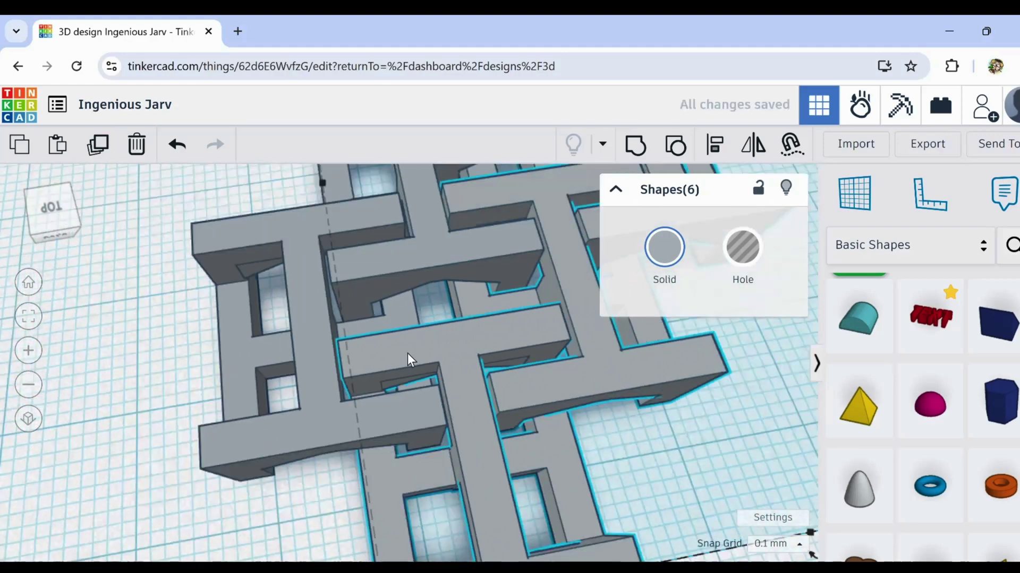
scroll(410, 358, "down", 2)
scroll(406, 375, "down", 1)
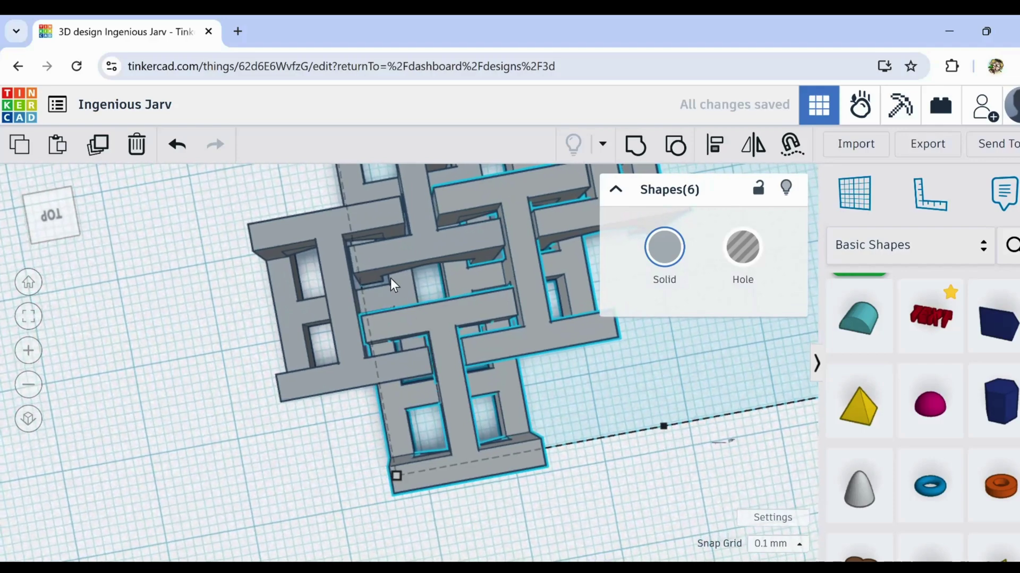
scroll(391, 284, "up", 2)
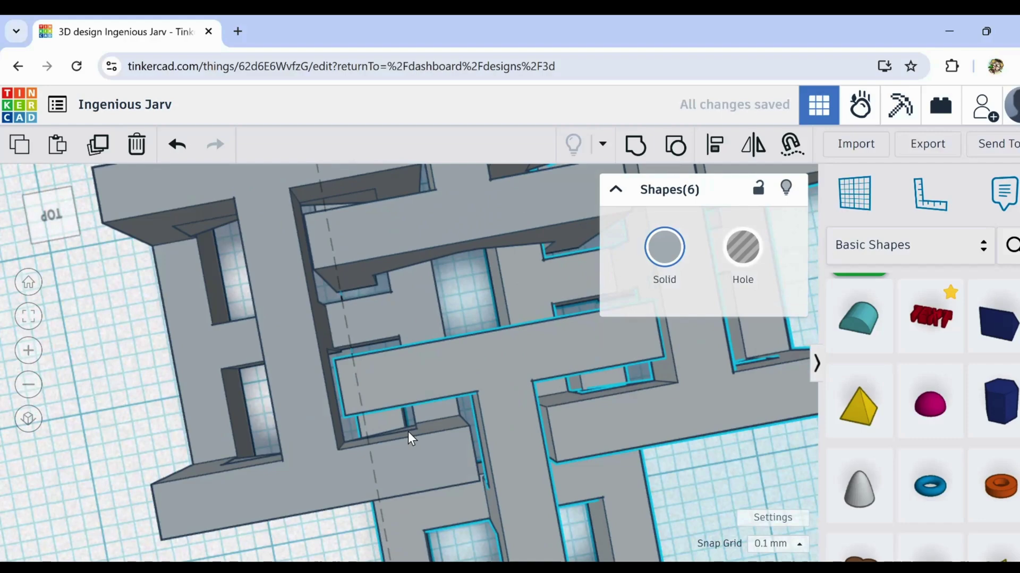
scroll(408, 436, "down", 5)
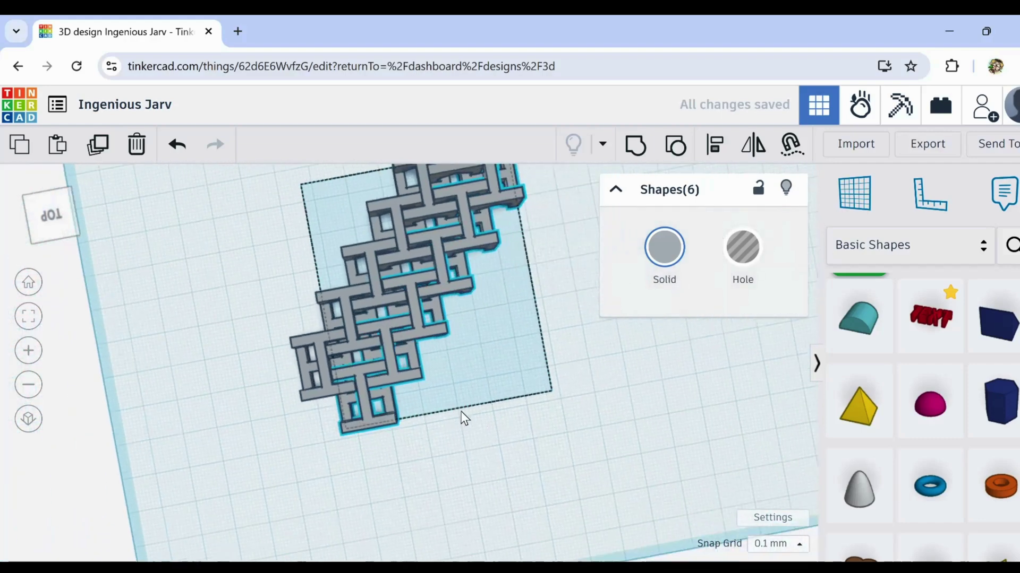
scroll(423, 422, "down", 2)
scroll(424, 426, "down", 2)
scroll(413, 432, "down", 2)
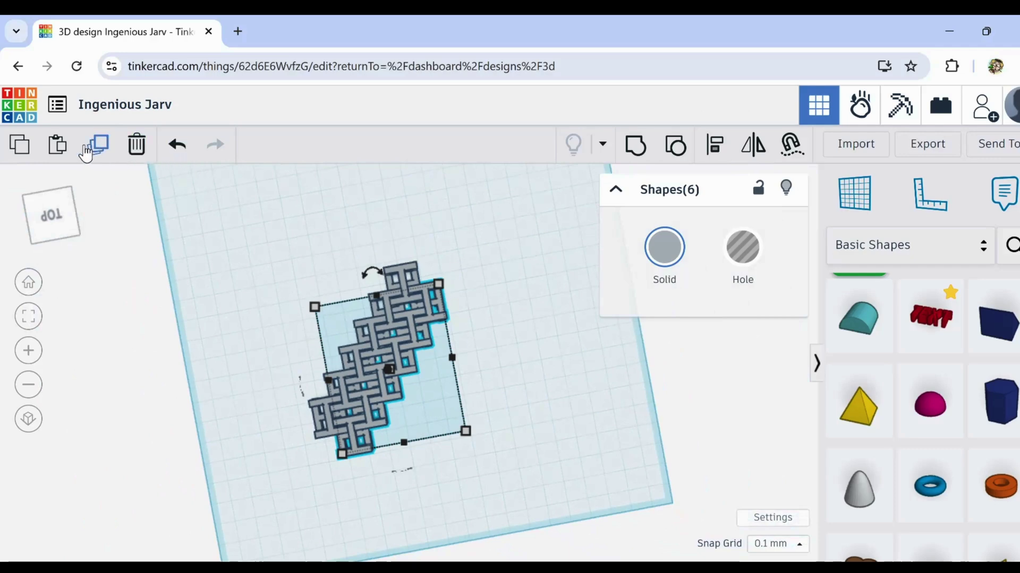
Repeat the row copy three more times to form a 36-link diamond, then deselect
left_click(105, 151)
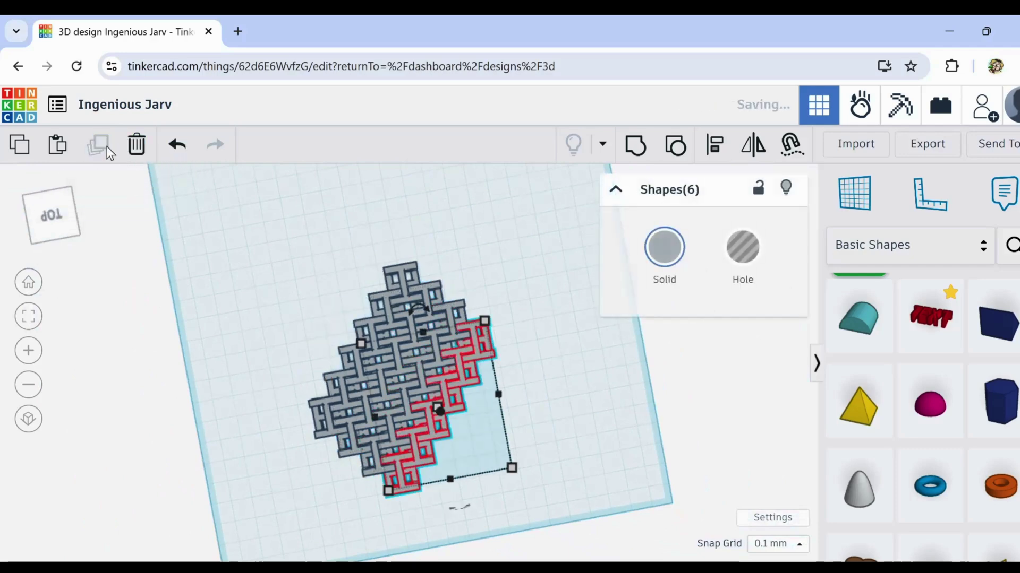
left_click(108, 152)
left_click(108, 154)
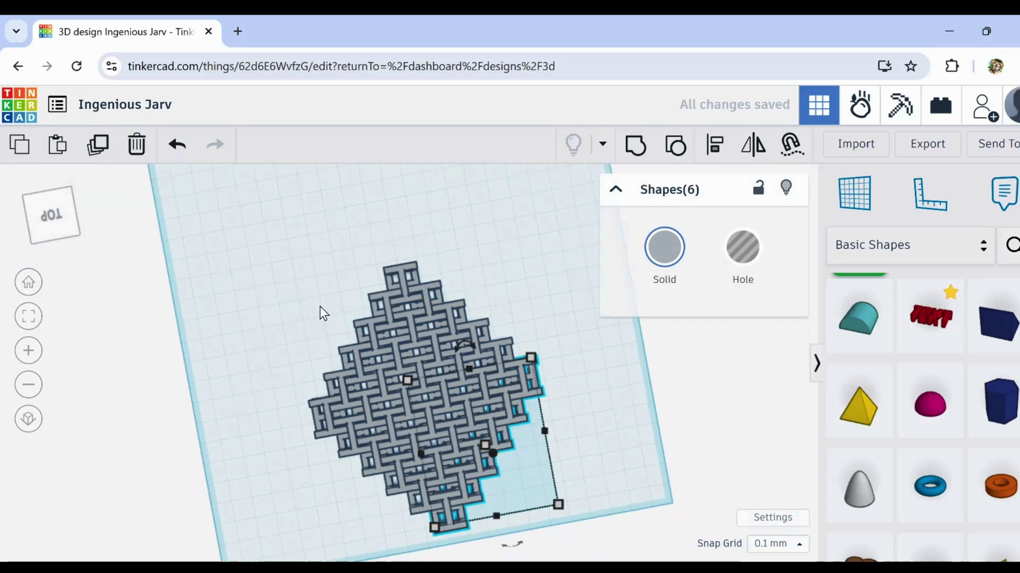
right_click_drag(216, 337, 255, 257)
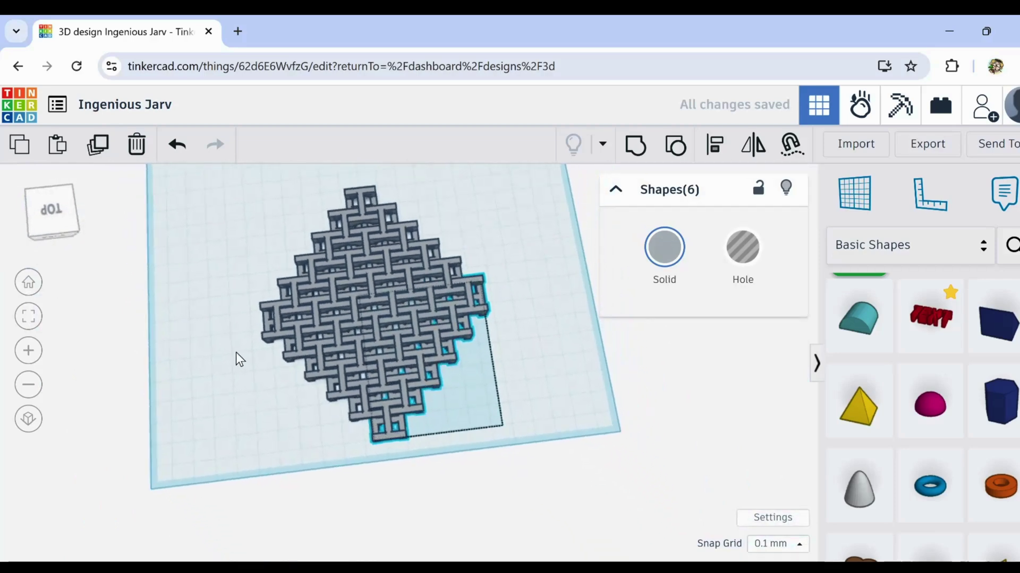
left_click(227, 222)
Move all 36 links to the workplane centre, then tilt the view to inspect them
left_click_drag(492, 471, 491, 470)
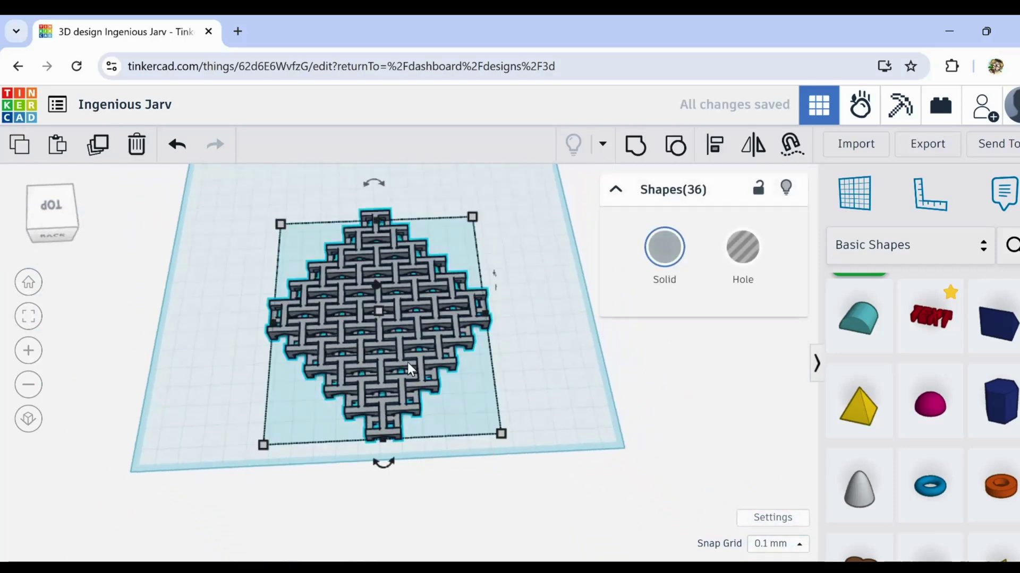
left_click_drag(387, 380, 391, 308)
left_click(412, 466)
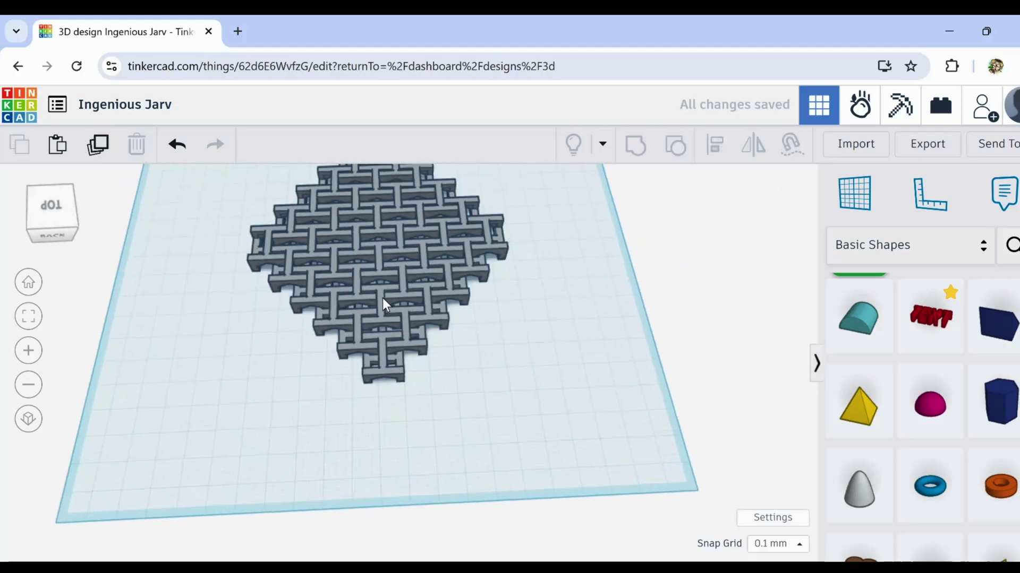
scroll(399, 319, "up", 3)
scroll(421, 357, "up", 2)
scroll(390, 351, "up", 2)
scroll(385, 331, "up", 5)
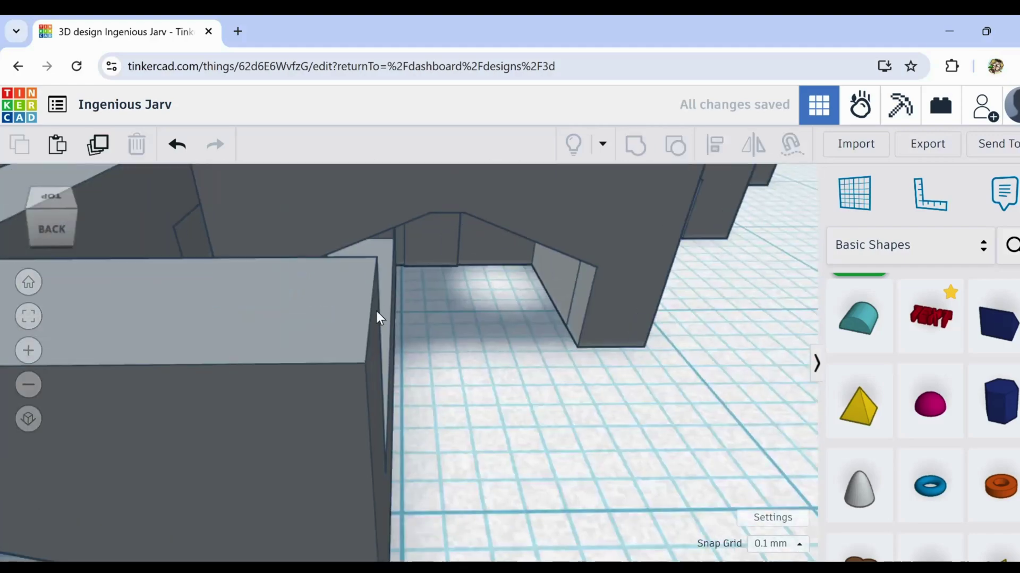
mouse_move(361, 301)
right_mouse_down()
mouse_move(377, 342)
mouse_move(424, 378)
right_mouse_up()
scroll(403, 348, "down", 3)
scroll(426, 375, "down", 2)
scroll(392, 371, "down", 3)
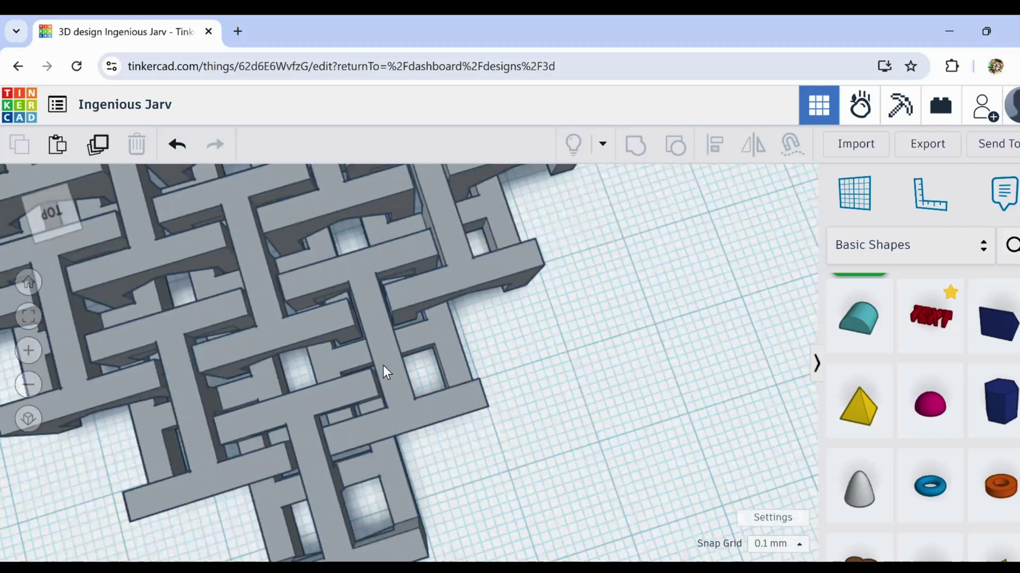
scroll(387, 371, "down", 3)
scroll(385, 372, "down", 2)
mouse_move(375, 358)
right_mouse_down()
mouse_move(323, 296)
mouse_move(433, 392)
right_mouse_up()
scroll(323, 295, "down", 2)
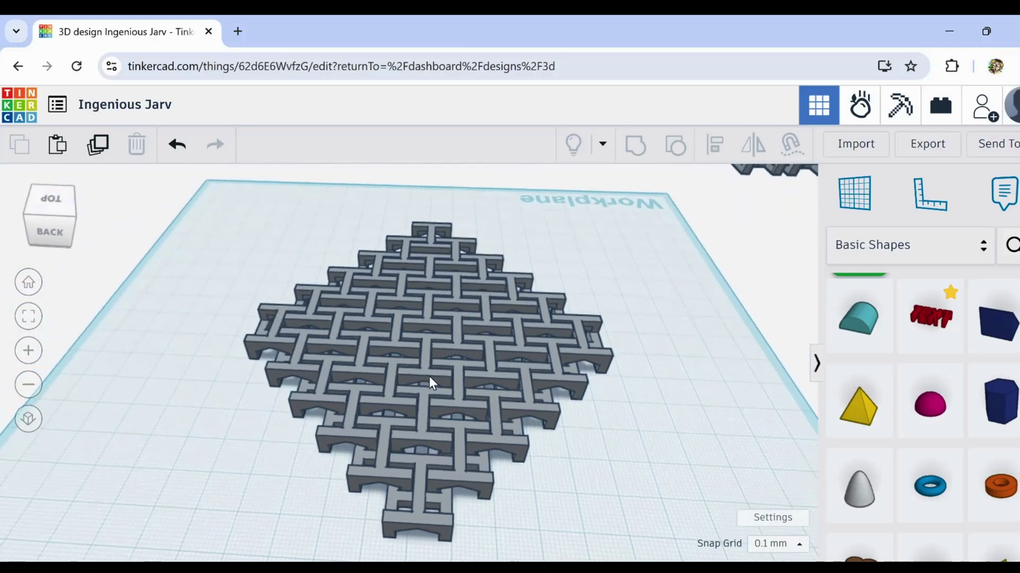
right_click_drag(428, 392, 425, 406)
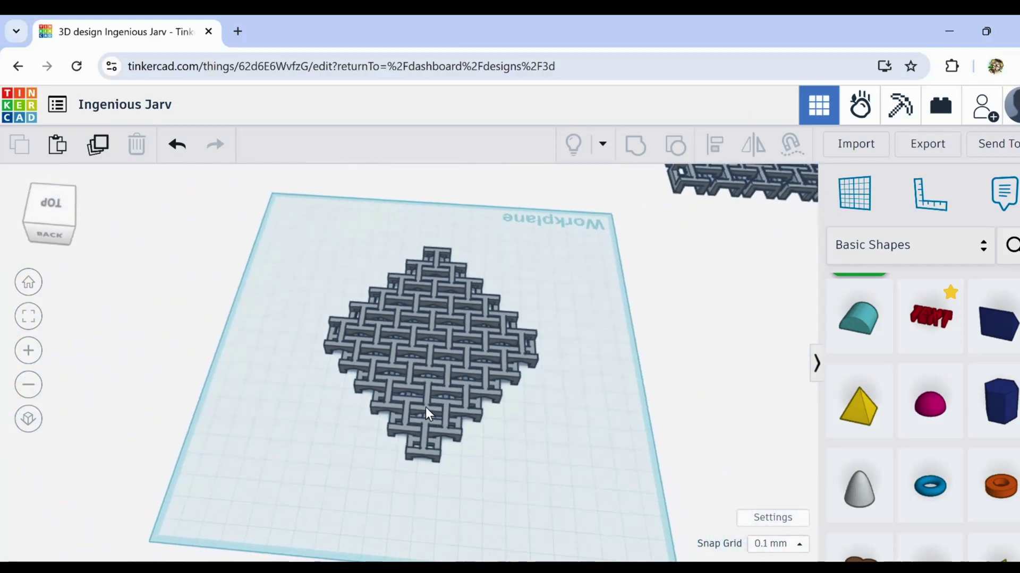